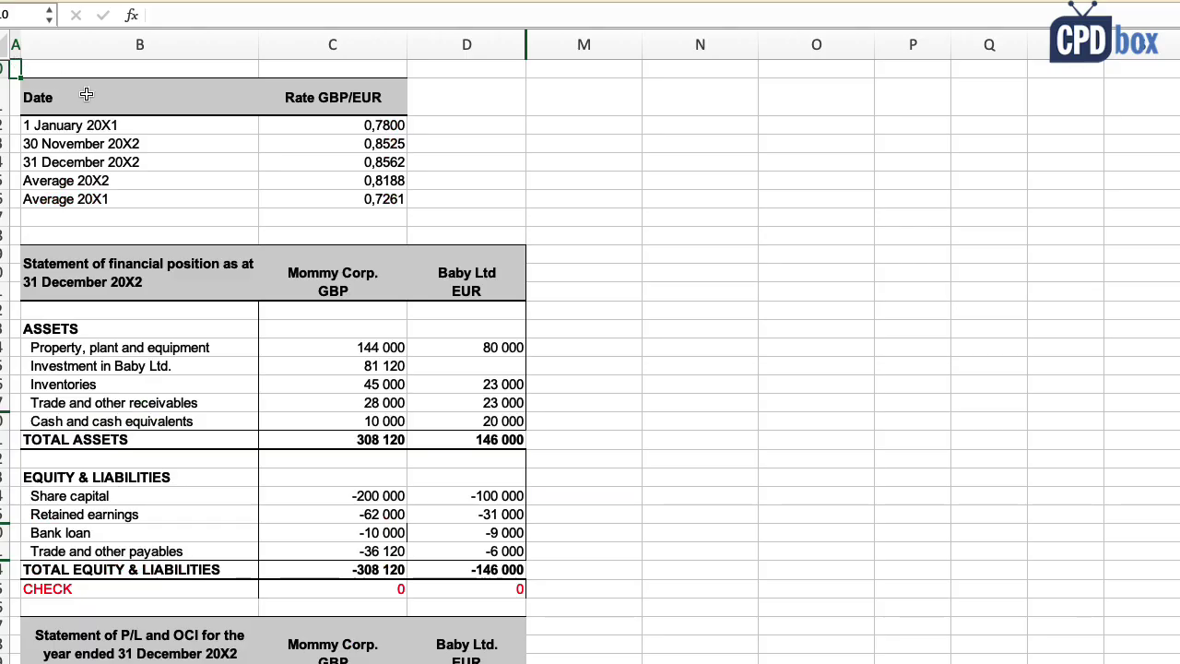
Step: Compare Mommy Corp.'s GBP figures with Baby Ltd's EUR figures and select the Baby Ltd EUR header
left_click_drag(347, 279, 392, 570)
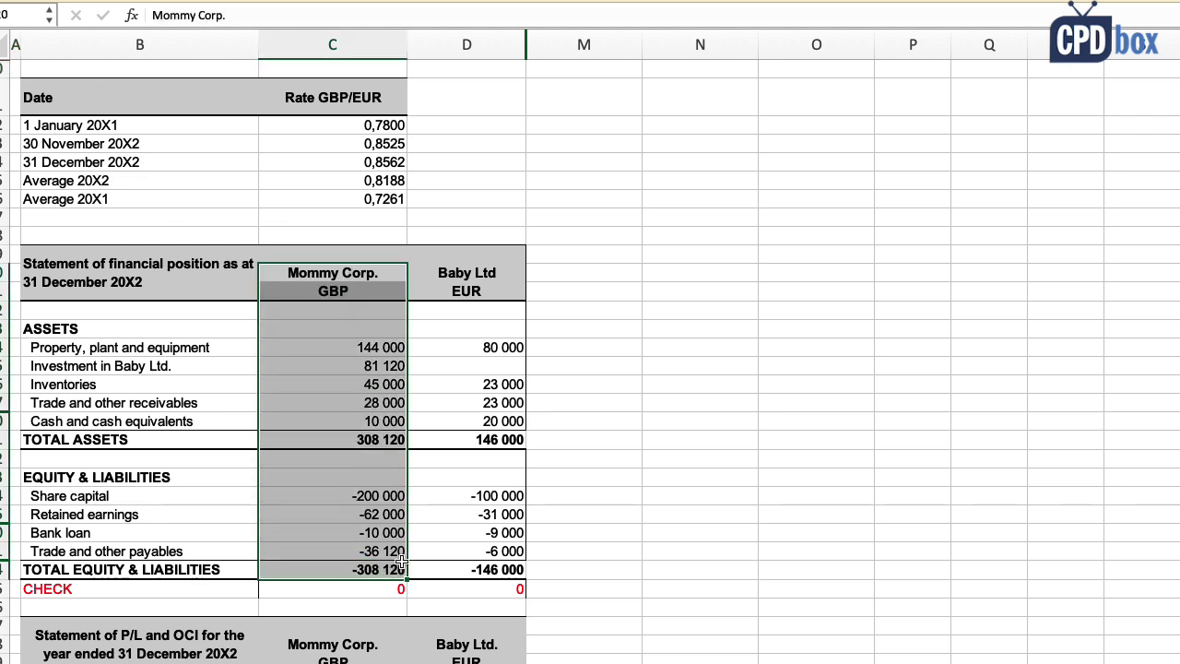
left_click_drag(487, 289, 469, 570)
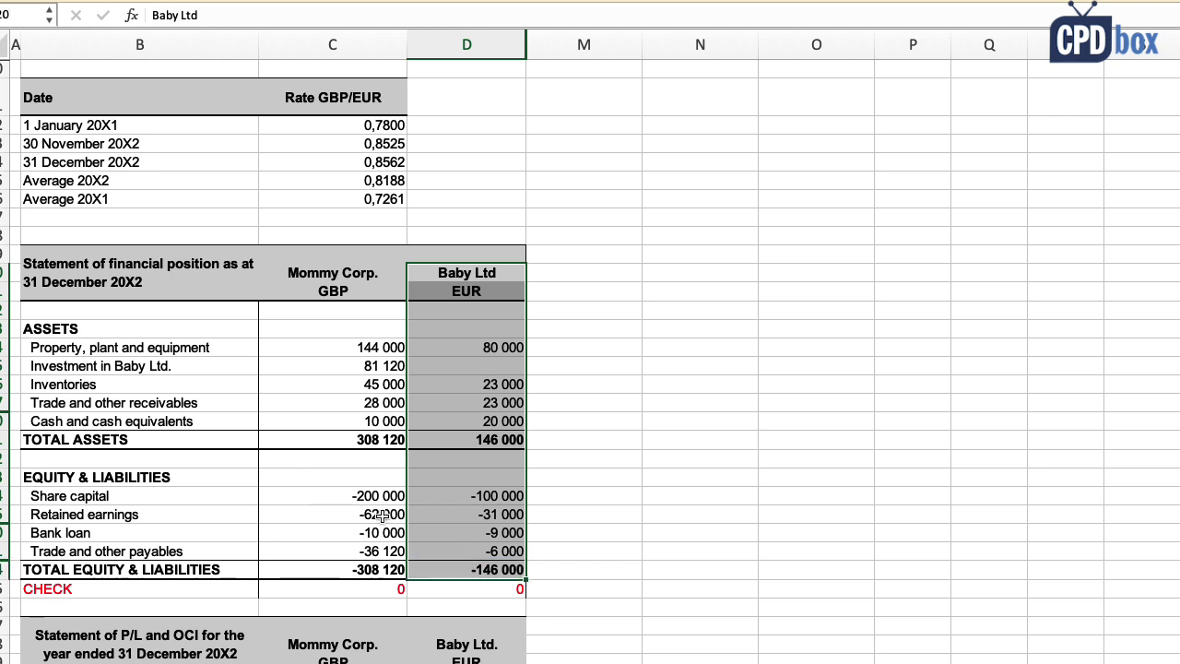
left_click(453, 274)
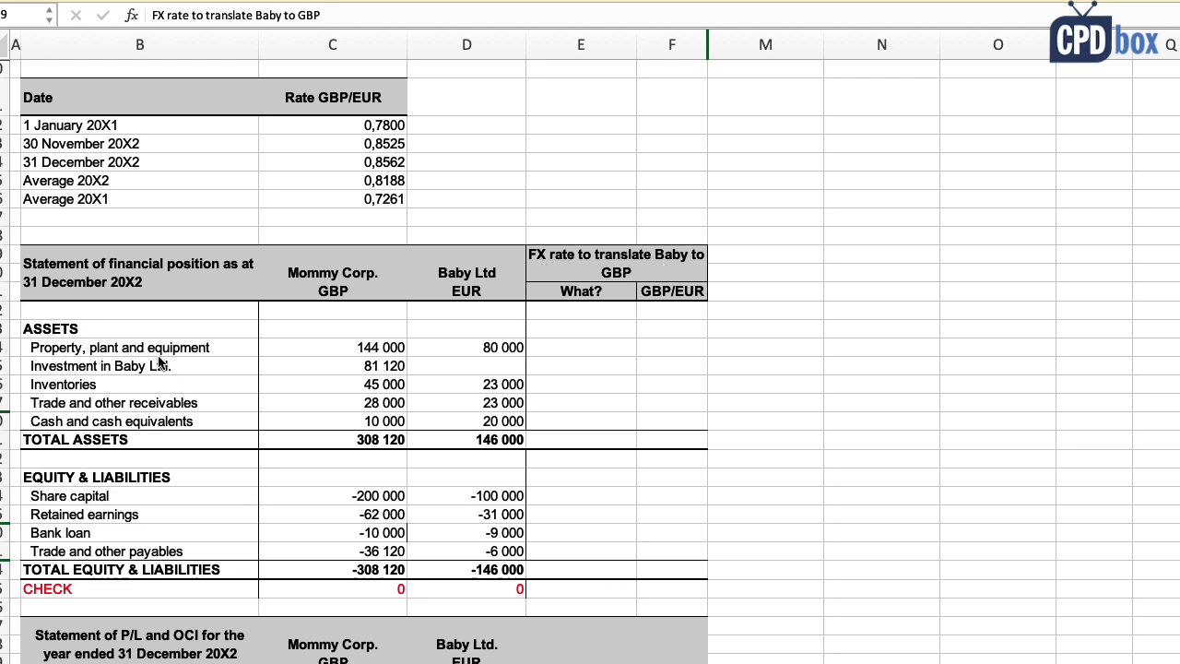
Step: Label the property, plant and equipment row with the rate type 'Closing'
left_click(154, 328)
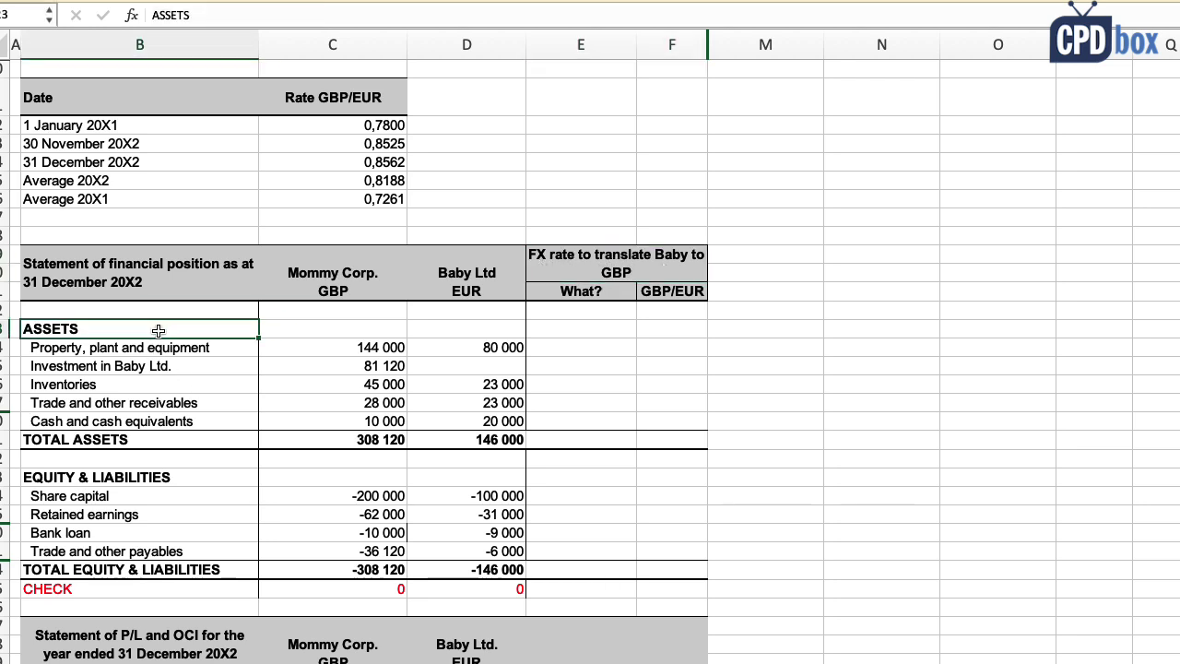
left_click(166, 349)
left_click(574, 351)
type("Closing")
key("Return")
Step: Link its GBP/EUR rate absolutely to the 0,8562 year-end rate as =$C$14
key("Right")
key("Up")
type("=")
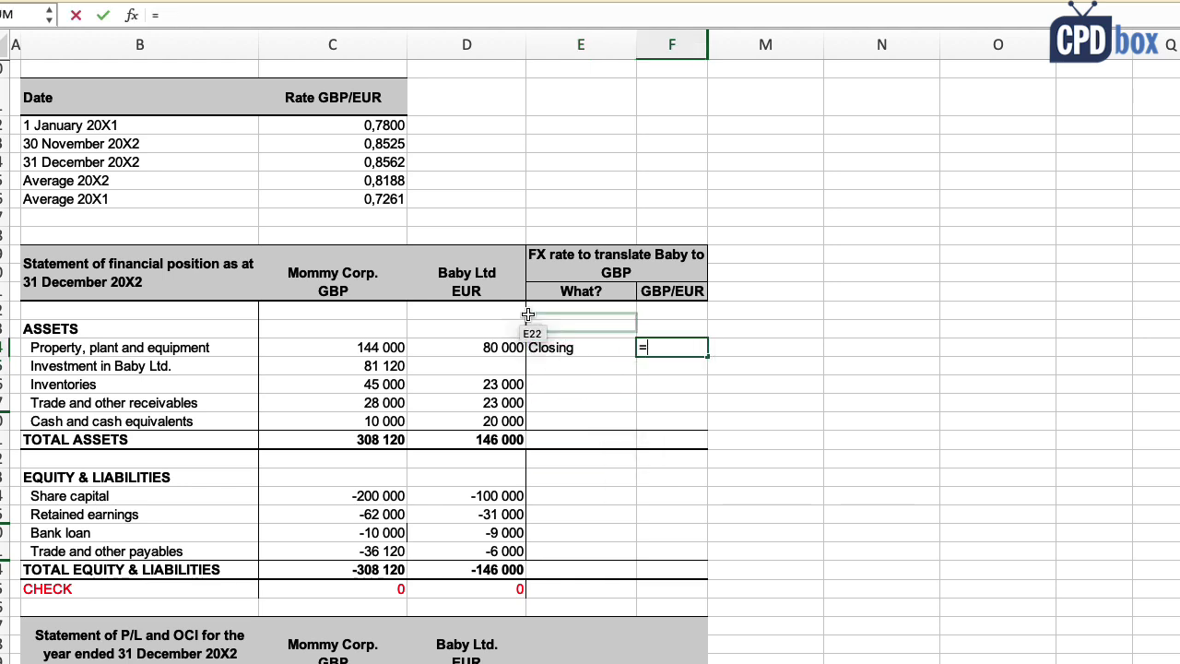
left_click(323, 163)
left_click(169, 17)
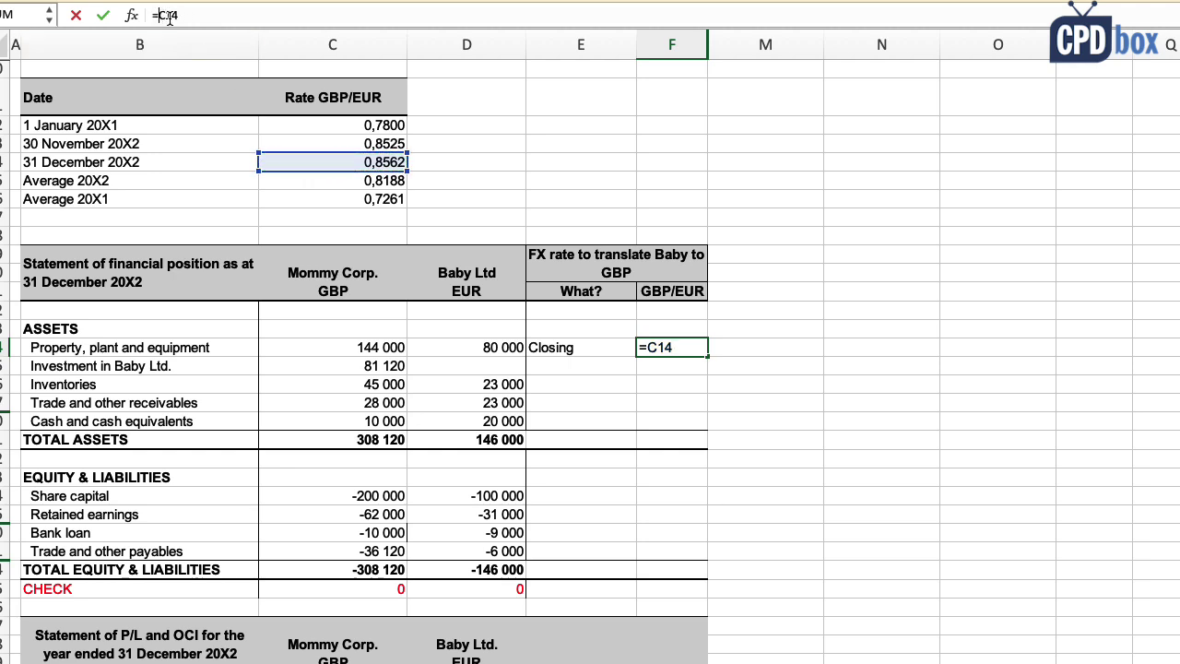
type("$")
type("$")
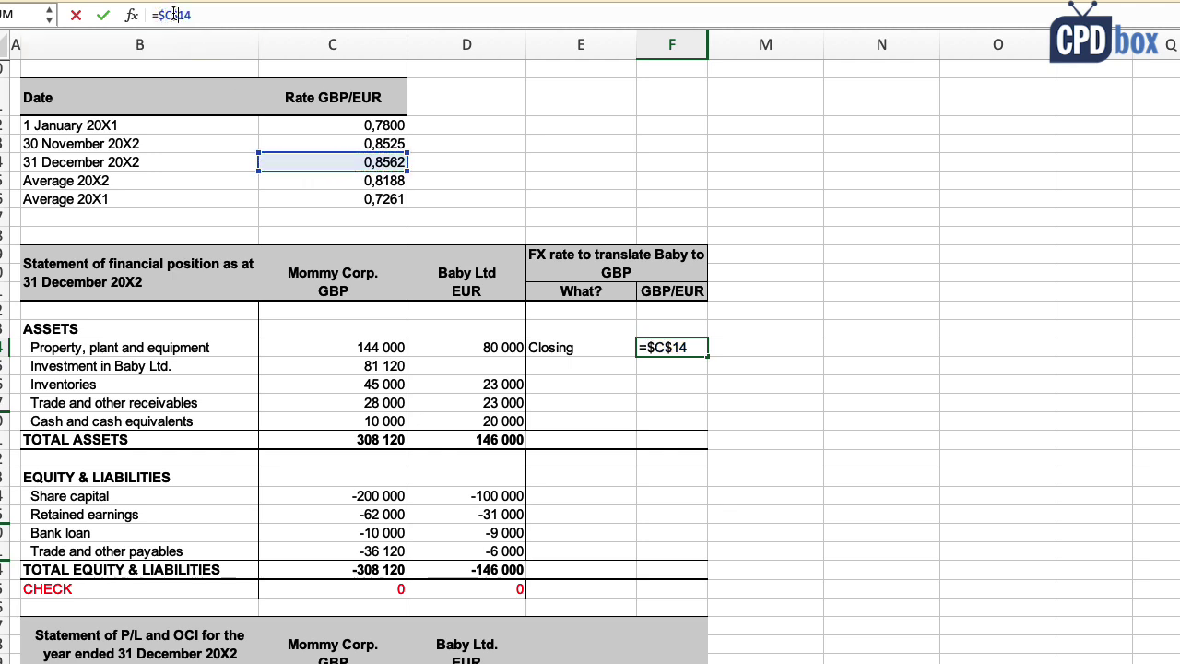
key("Return")
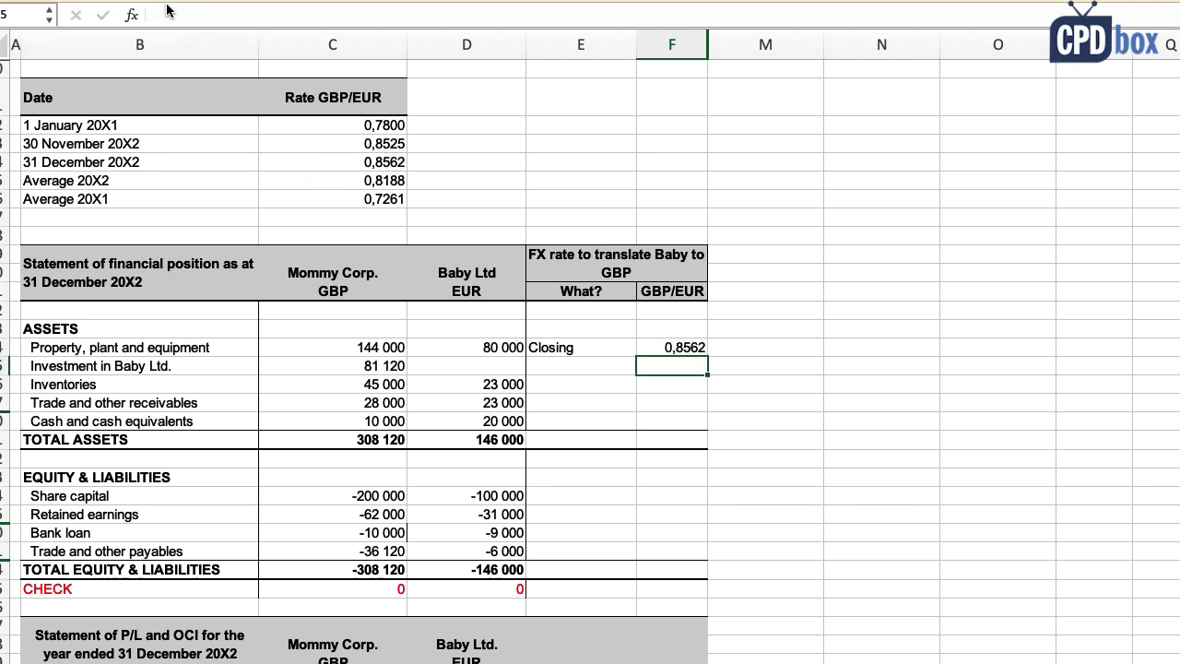
left_click(140, 403)
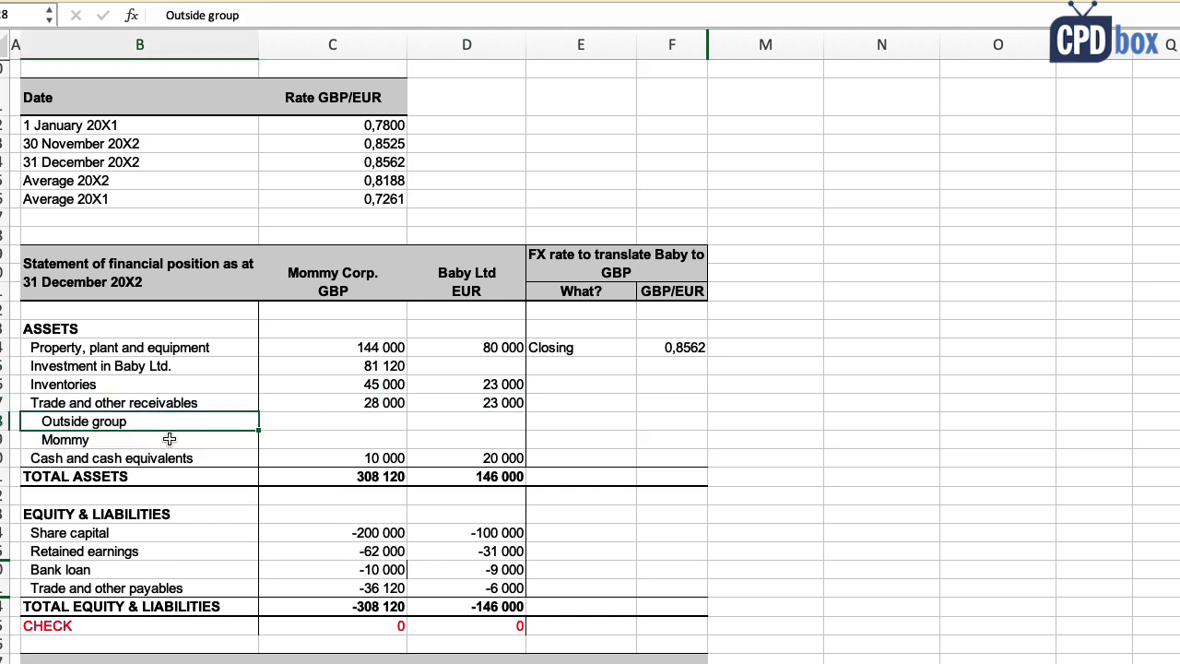
Step: Enter Baby's 5 000 receivable from Mommy in the new Mommy row
left_click(166, 439)
left_click(167, 419)
left_click(197, 439)
left_click(455, 441)
type("5000")
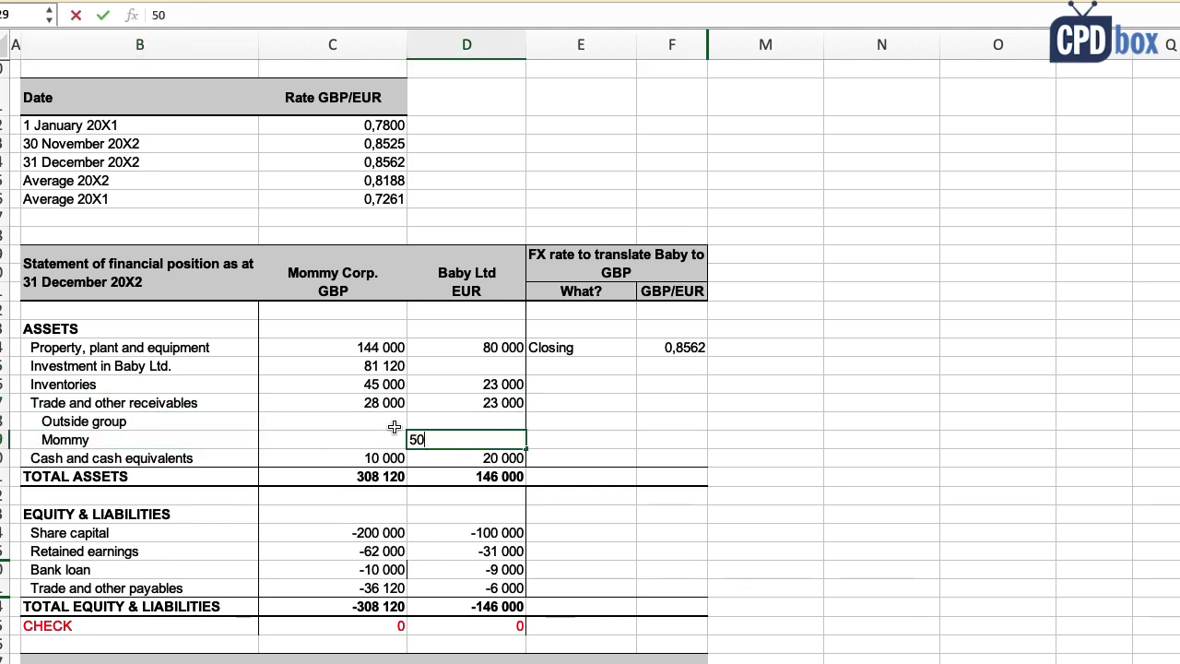
key("Return")
Step: Set Outside group receivables to =23000-D19 (18 000) and clear the original 23 000
key("Up")
key("Up")
type("=23000-")
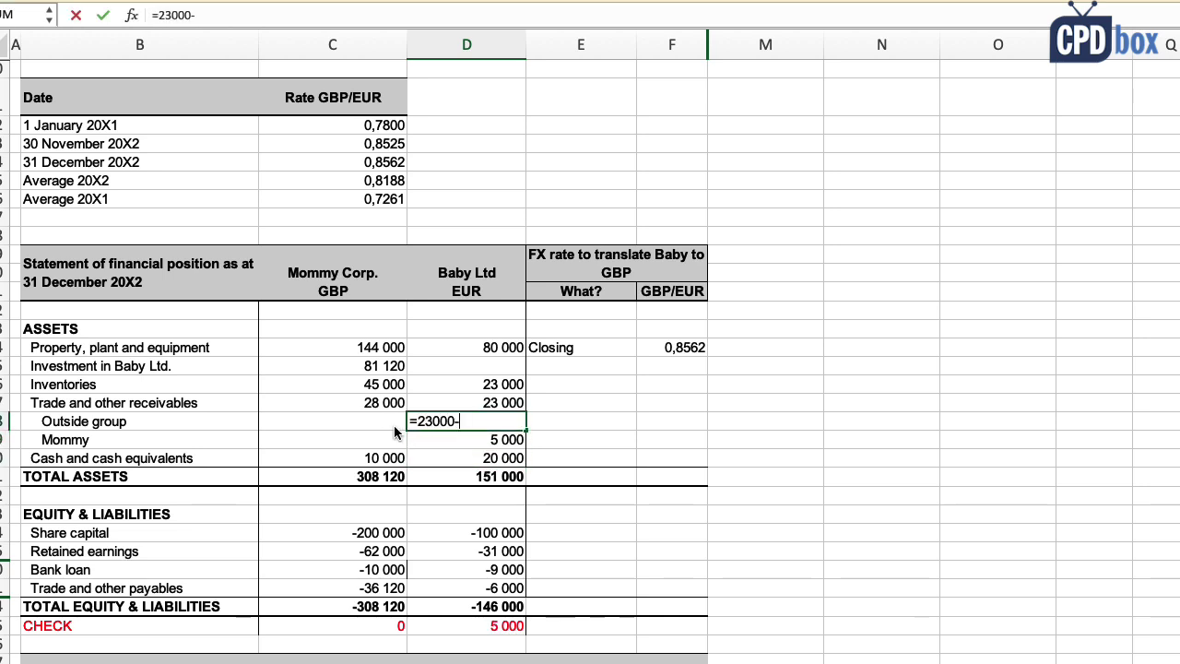
key("Down")
key("Return")
key("Up")
key("Up")
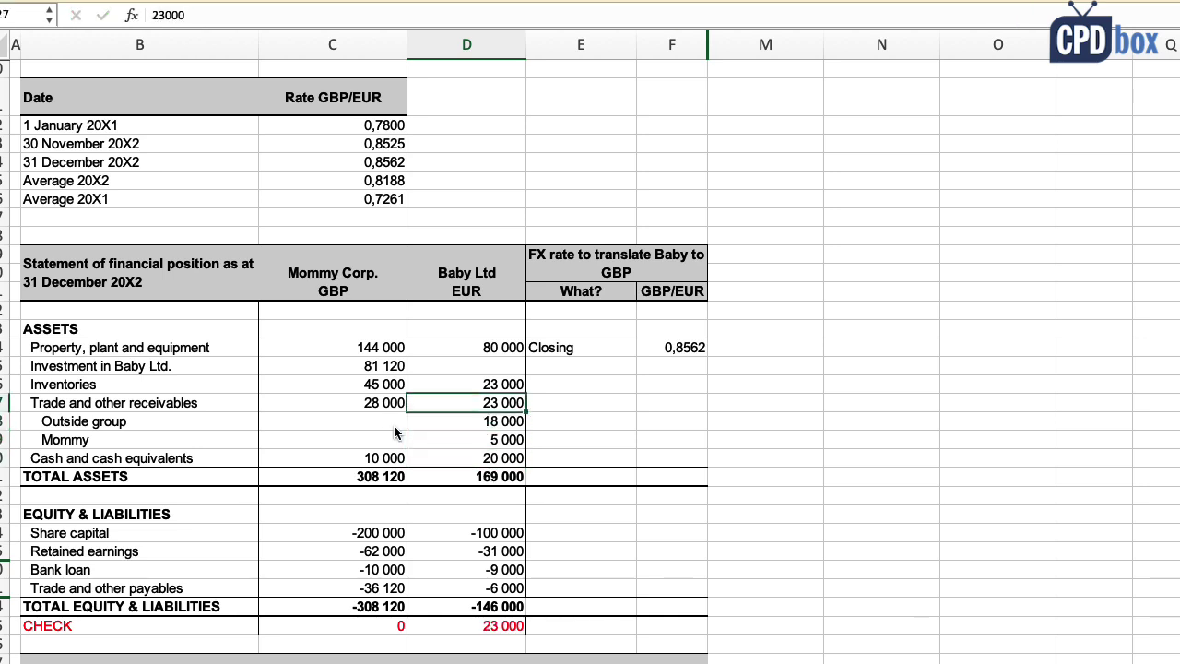
key("Delete")
Step: Copy the Closing 0,8562 rate to the inventories, receivables and cash rows
left_click_drag(548, 350, 638, 347)
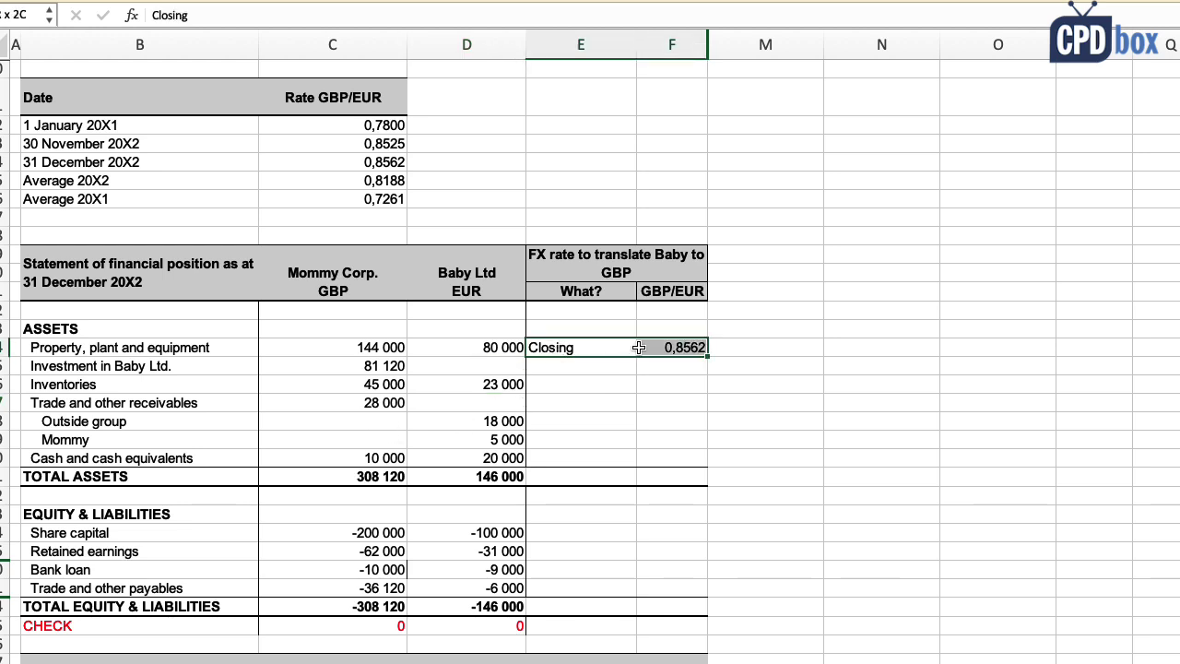
key("super+c")
left_click(579, 387)
key("super+v")
left_click_drag(574, 421, 565, 452)
key("super+v")
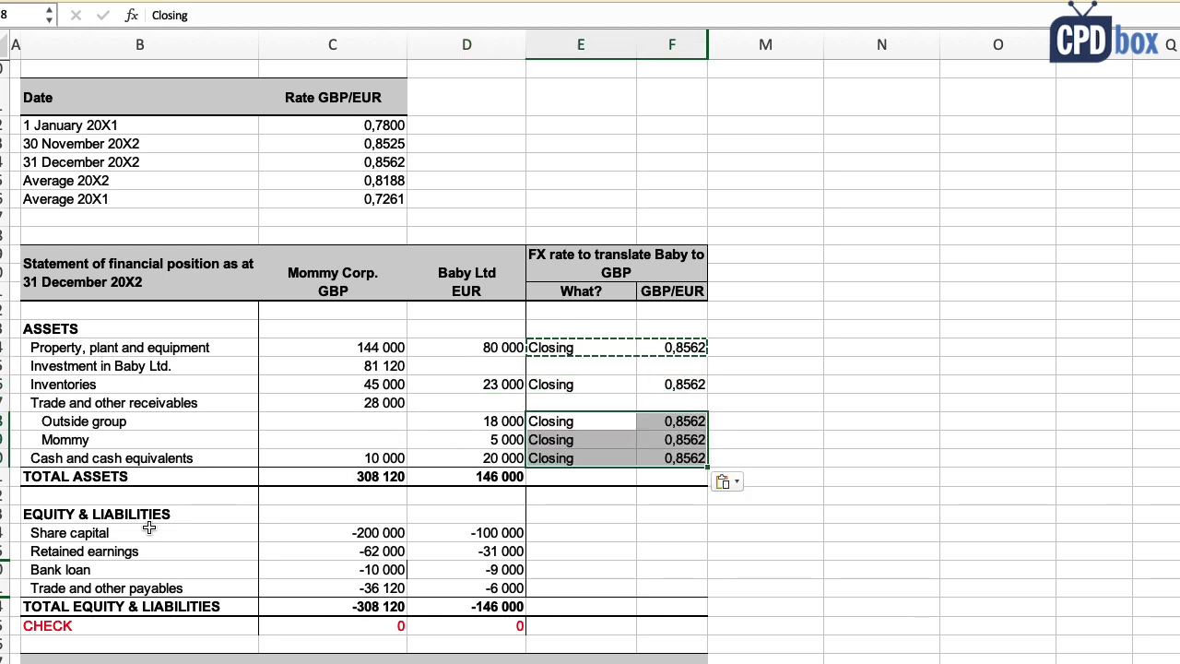
left_click(149, 513)
key("Escape")
Step: Review the bank loan and trade payables lines, highlighting Baby's -9 000 bank loan and payables
left_click_drag(109, 571, 110, 587)
left_click(110, 567)
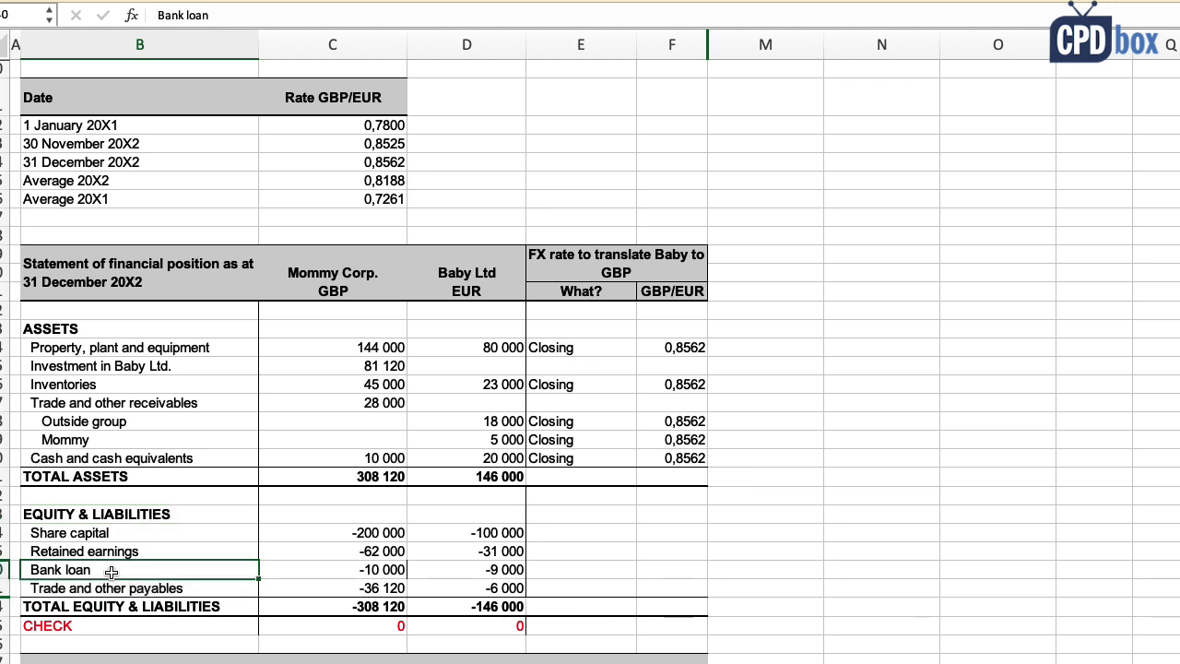
left_click(110, 588)
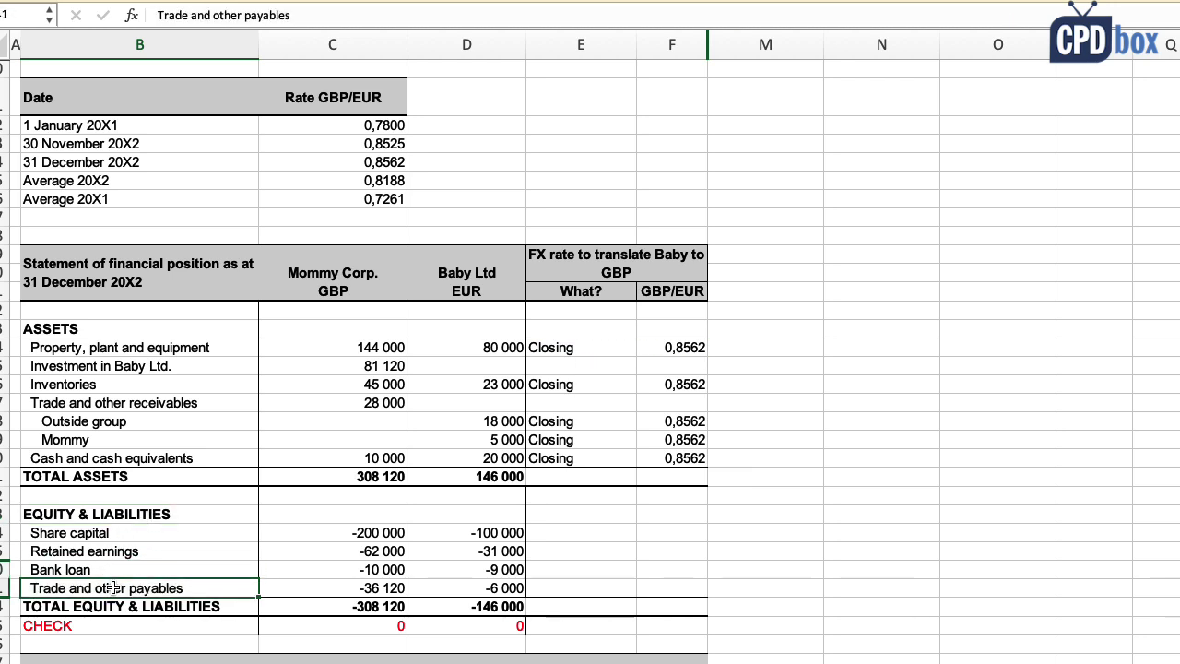
left_click(110, 567)
left_click(111, 588)
left_click(463, 569)
left_click_drag(464, 570, 466, 589)
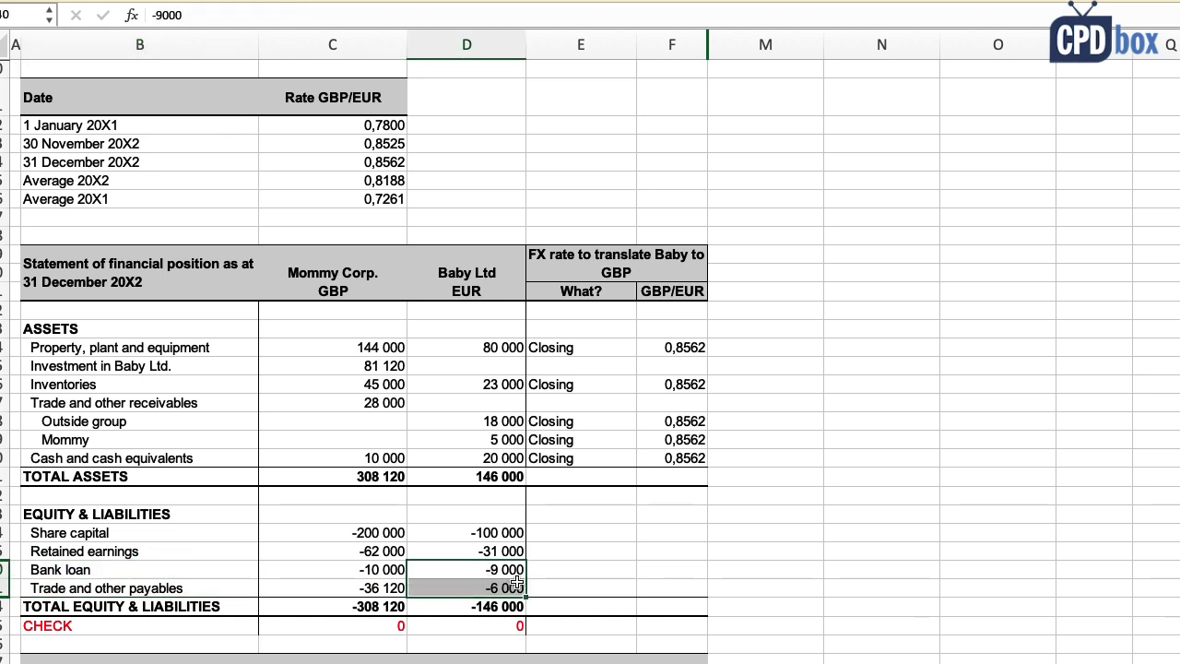
Step: Copy the Closing 0,8562 rate to the bank loan and trade payables rows
left_click_drag(601, 440, 655, 440)
key("ctrl+c")
left_click(552, 569)
key("ctrl+v")
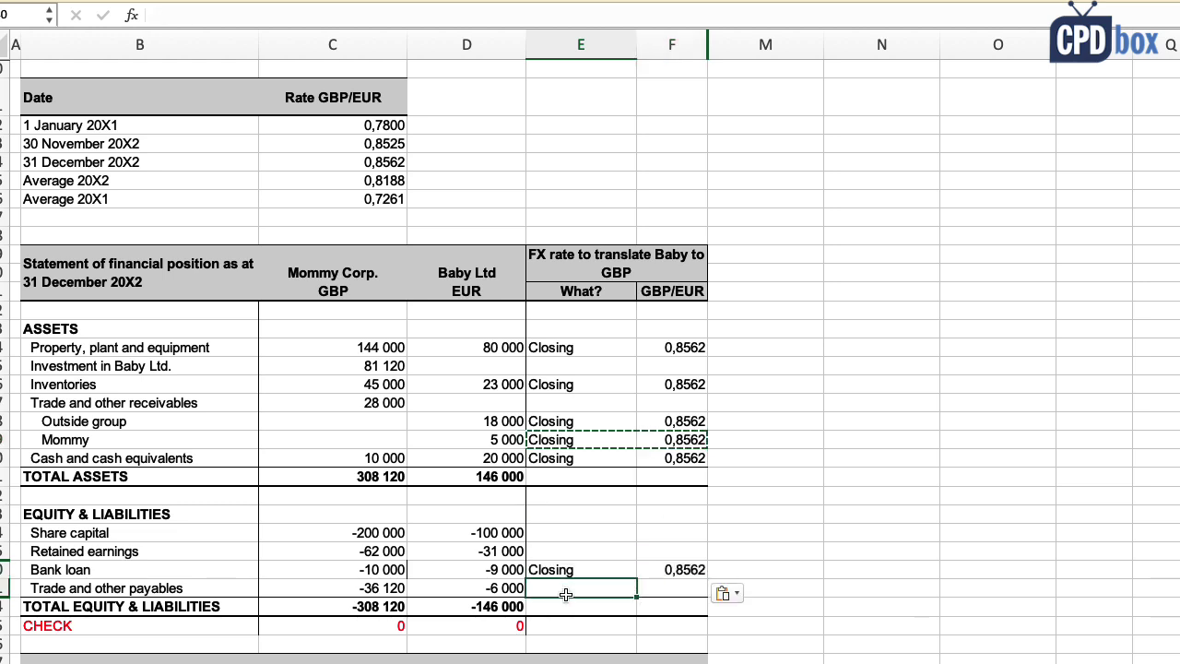
left_click(564, 589)
key("ctrl+v")
key("Escape")
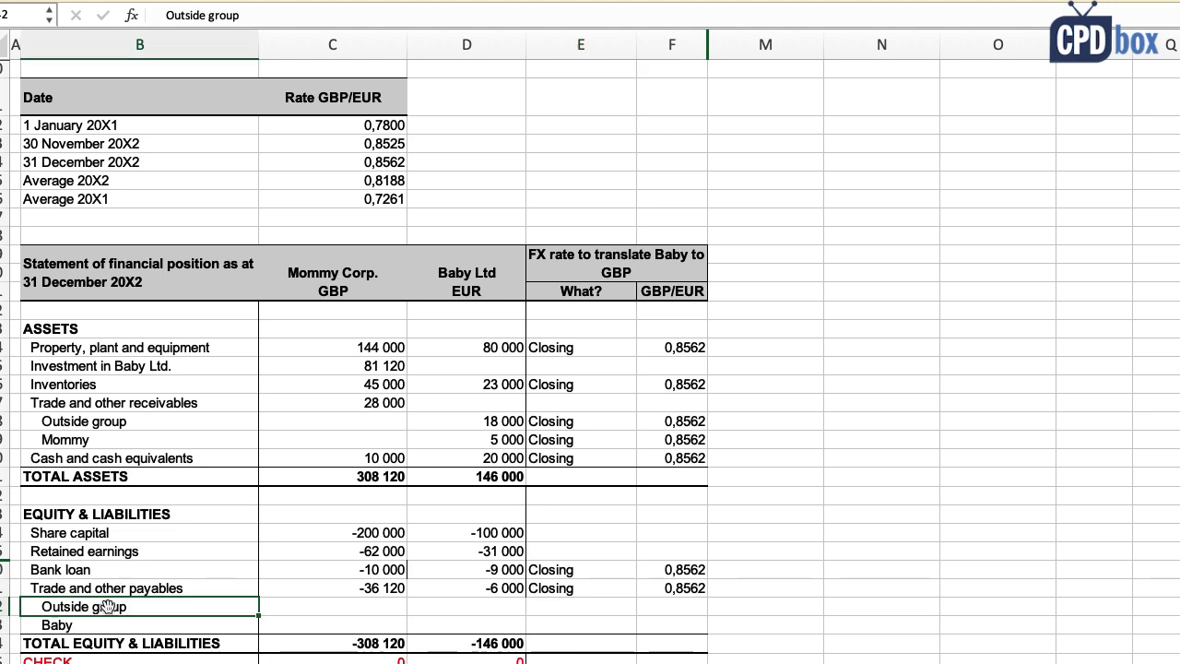
Step: Go to the new Outside group and Baby rows under payables, at Mommy's payable-to-Baby cell
left_click(116, 625)
left_click(118, 607)
key("Down")
left_click(311, 623)
Step: Enter =-D29*C14 as Mommy's payable to Baby, giving -4 281 GBP
type("=-")
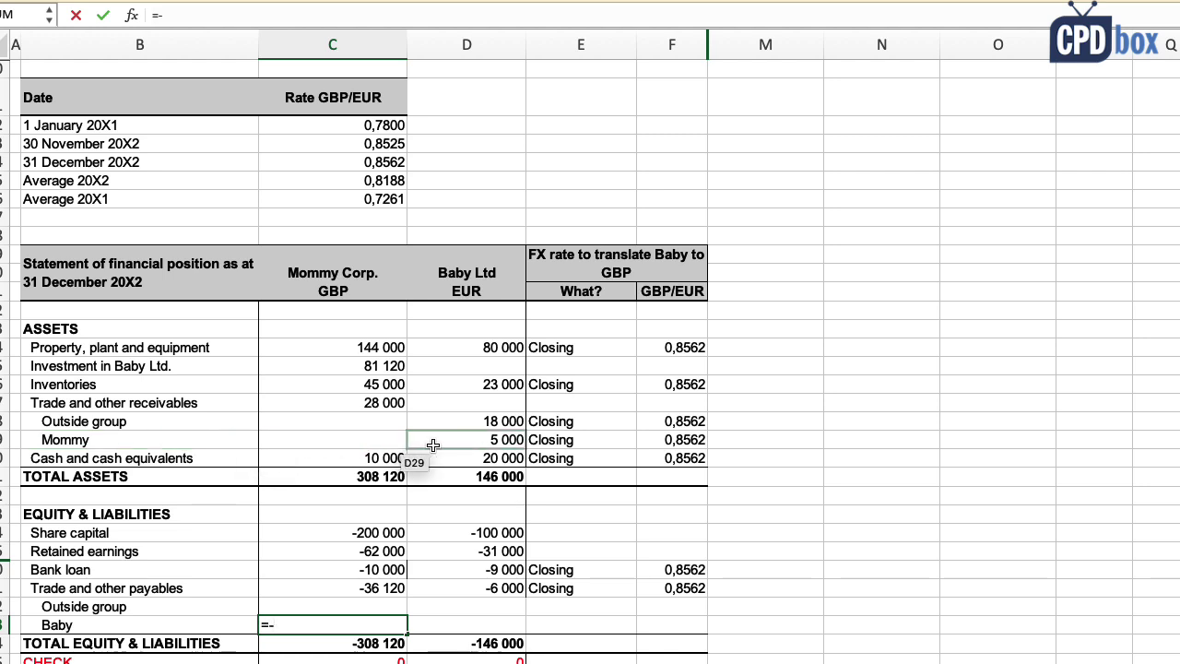
left_click(432, 445)
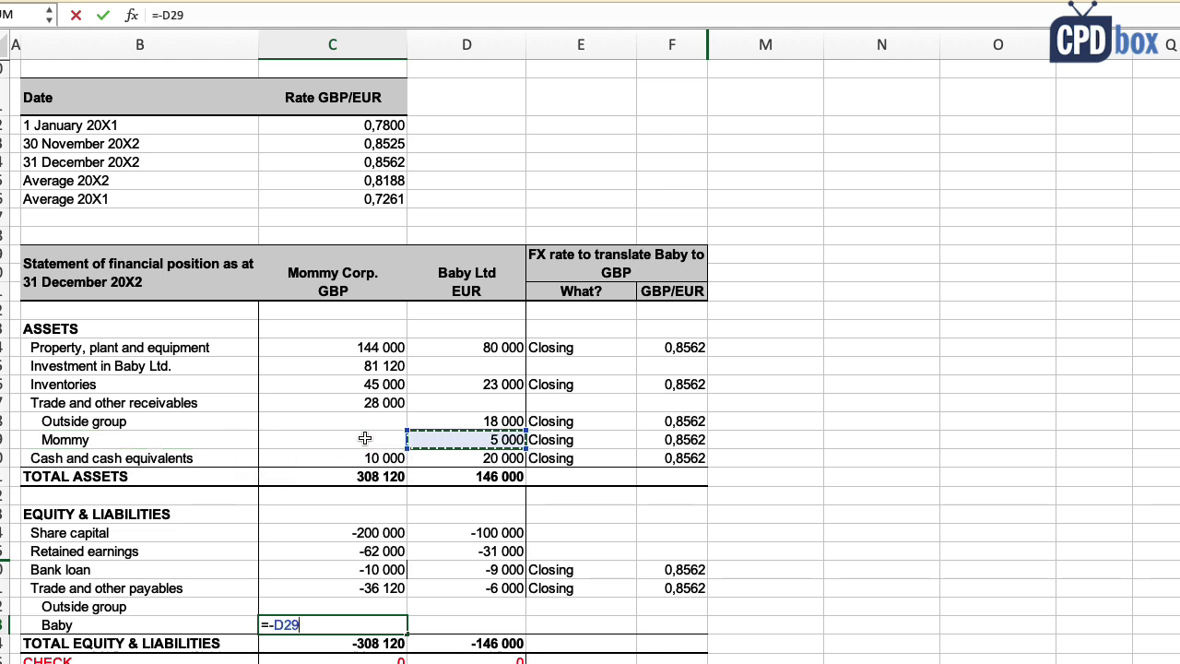
type("*")
left_click(301, 160)
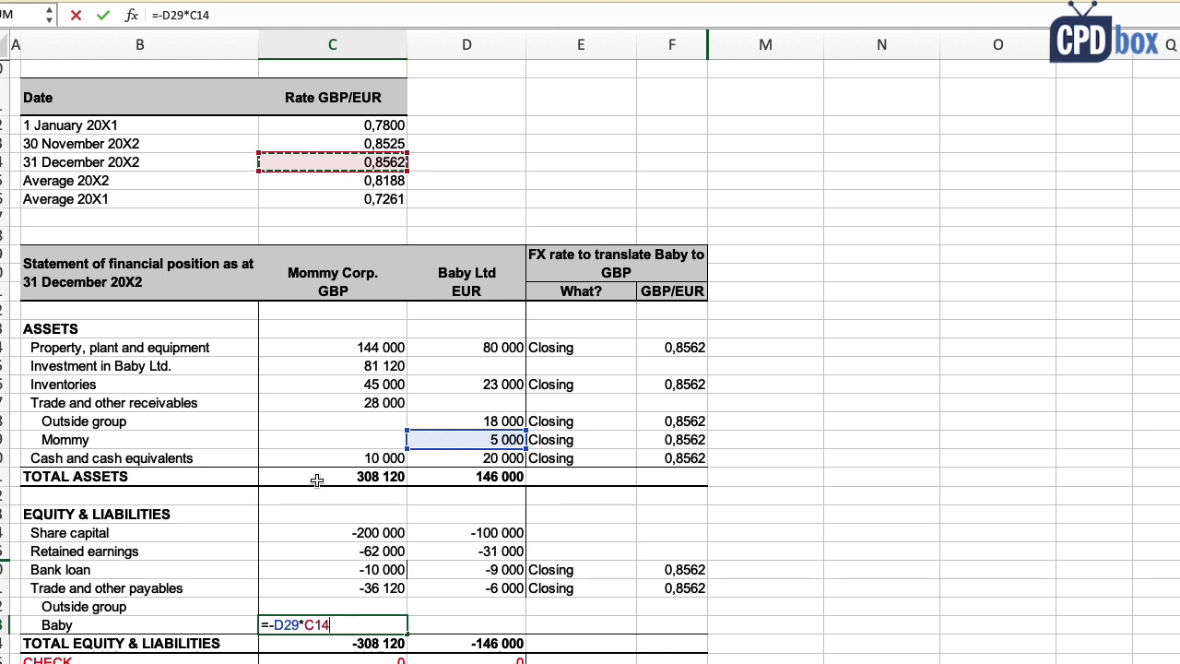
key("Return")
left_click(482, 437)
scroll(370, 500, "down", 1)
scroll(369, 501, "down", 1)
left_click(344, 602)
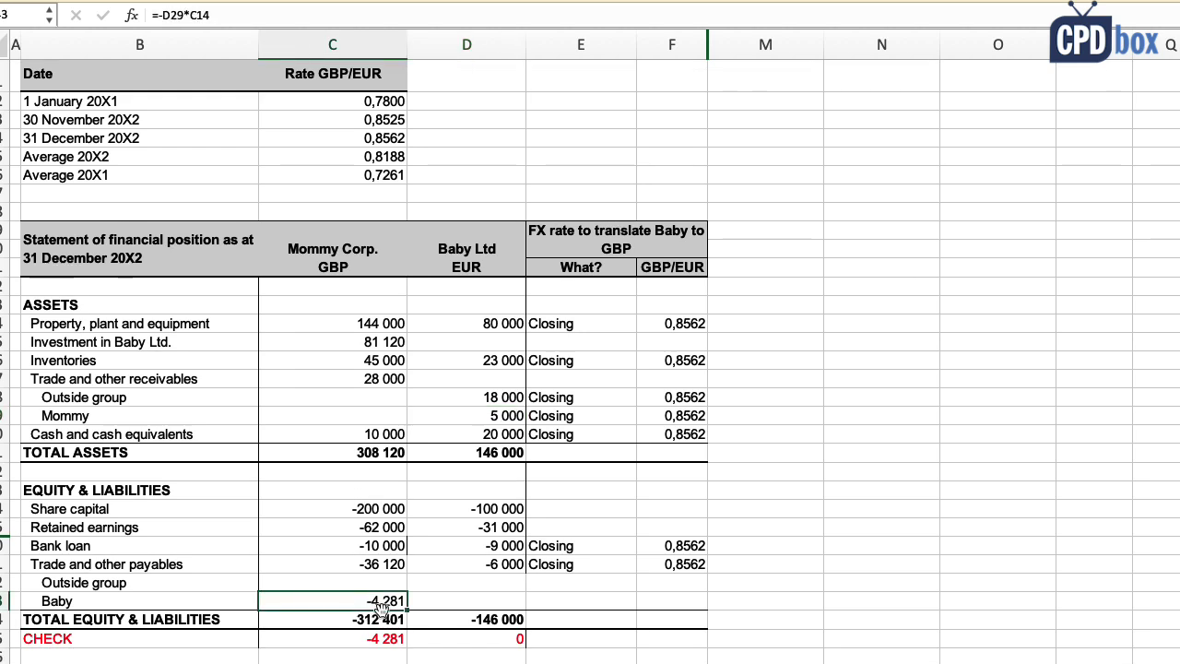
left_click(217, 607)
left_click(316, 606)
left_click_drag(344, 123, 346, 137)
left_click(167, 127)
left_click(306, 122)
left_click(315, 141)
left_click(239, 140)
left_click(307, 123)
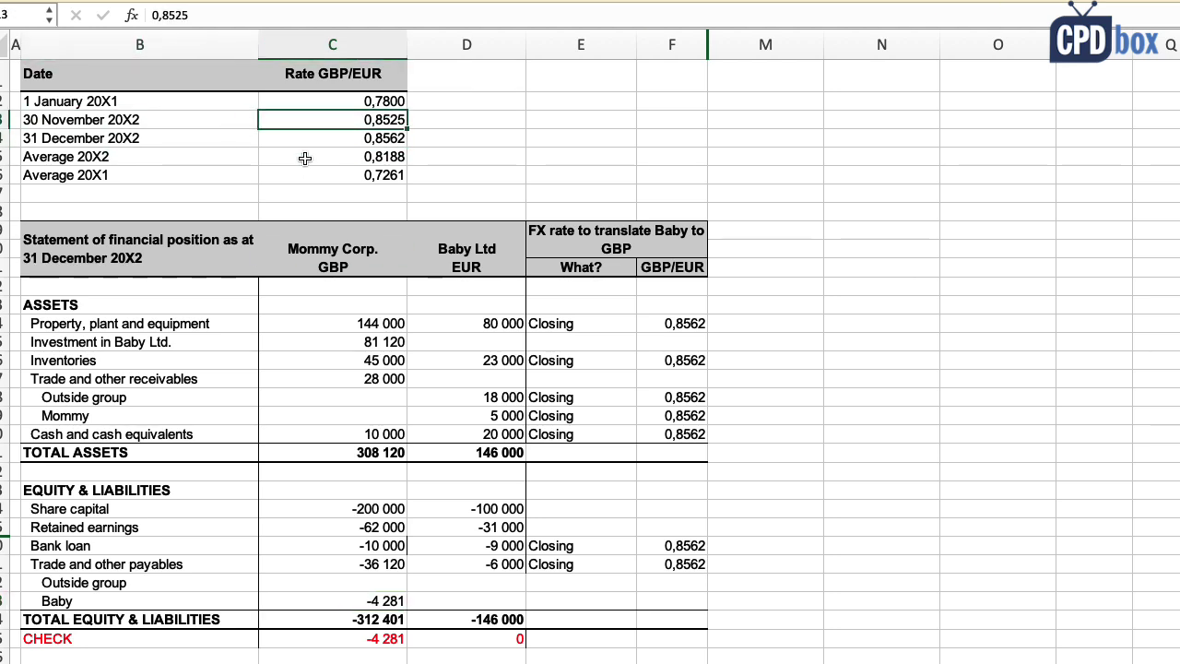
left_click_drag(339, 246, 430, 255)
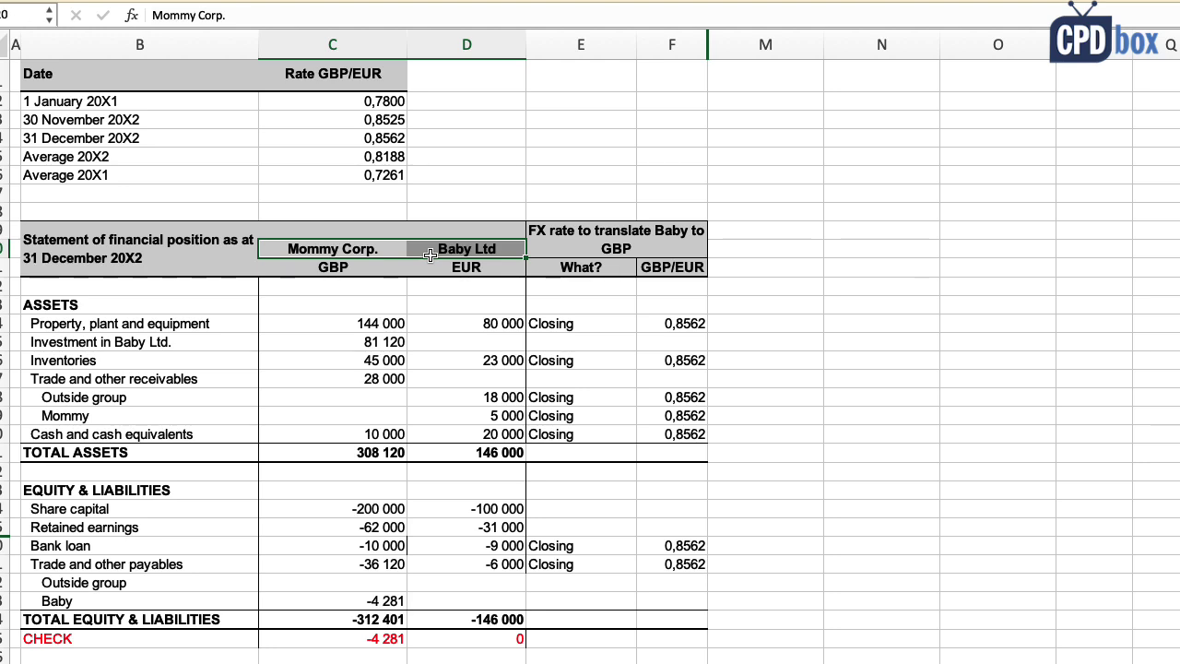
left_click_drag(342, 138, 340, 120)
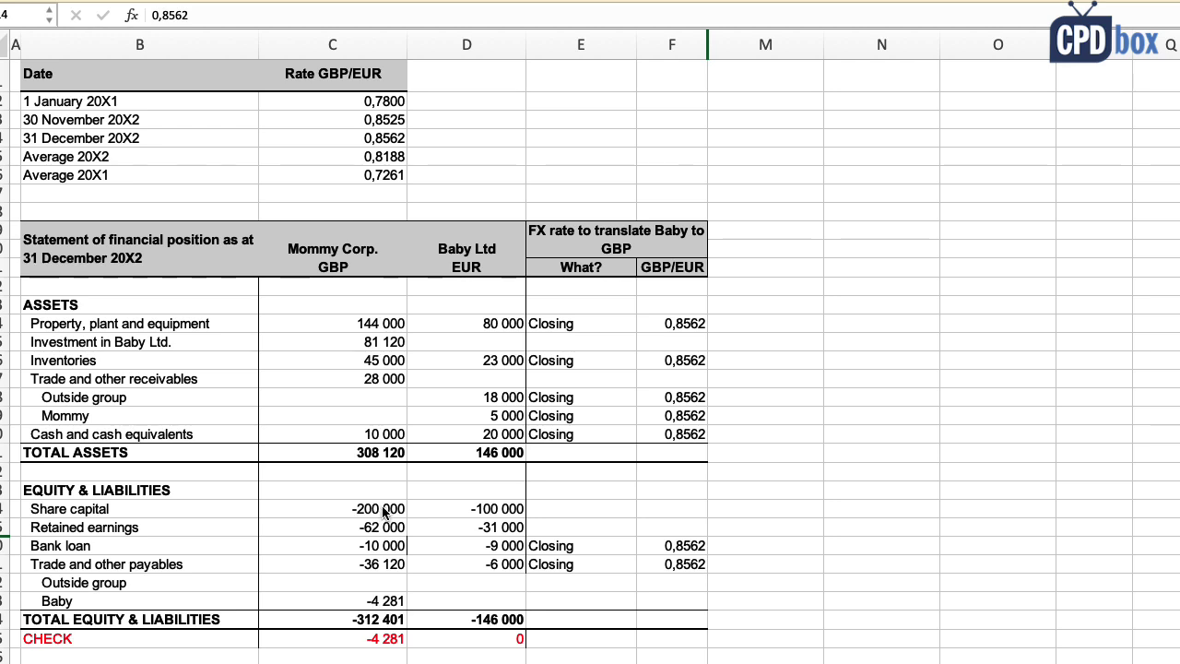
Step: Set Mommy's Outside group payables to -36120 minus the Baby payable (-31 839) and clear -36 120
left_click(281, 582)
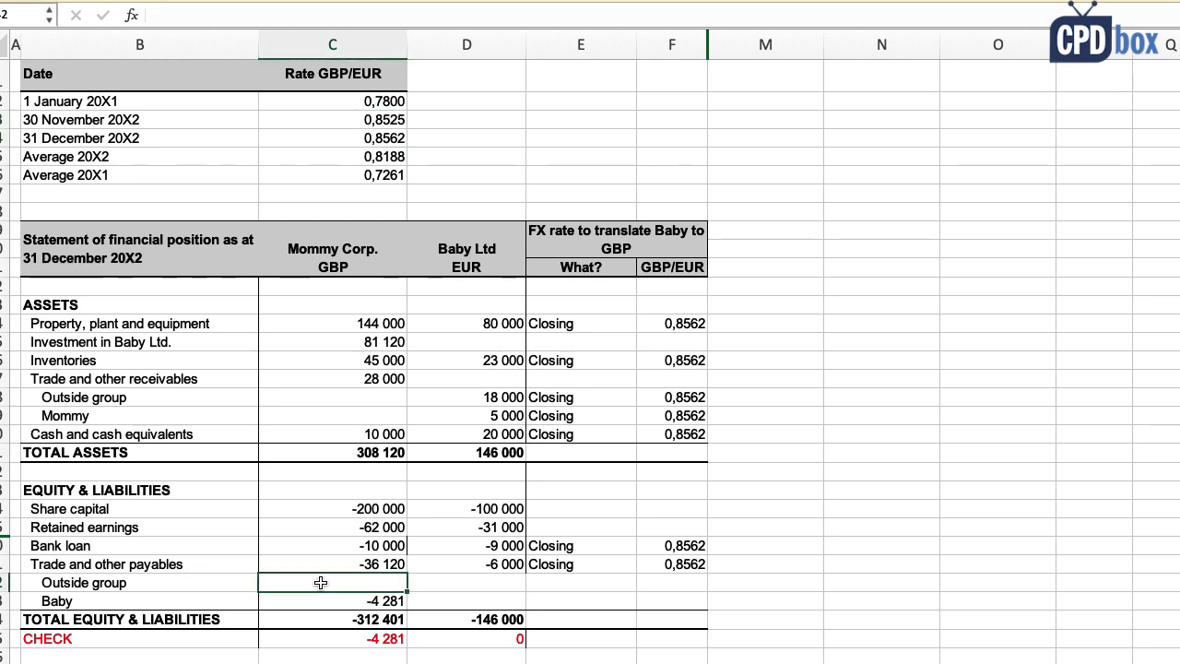
type("=-")
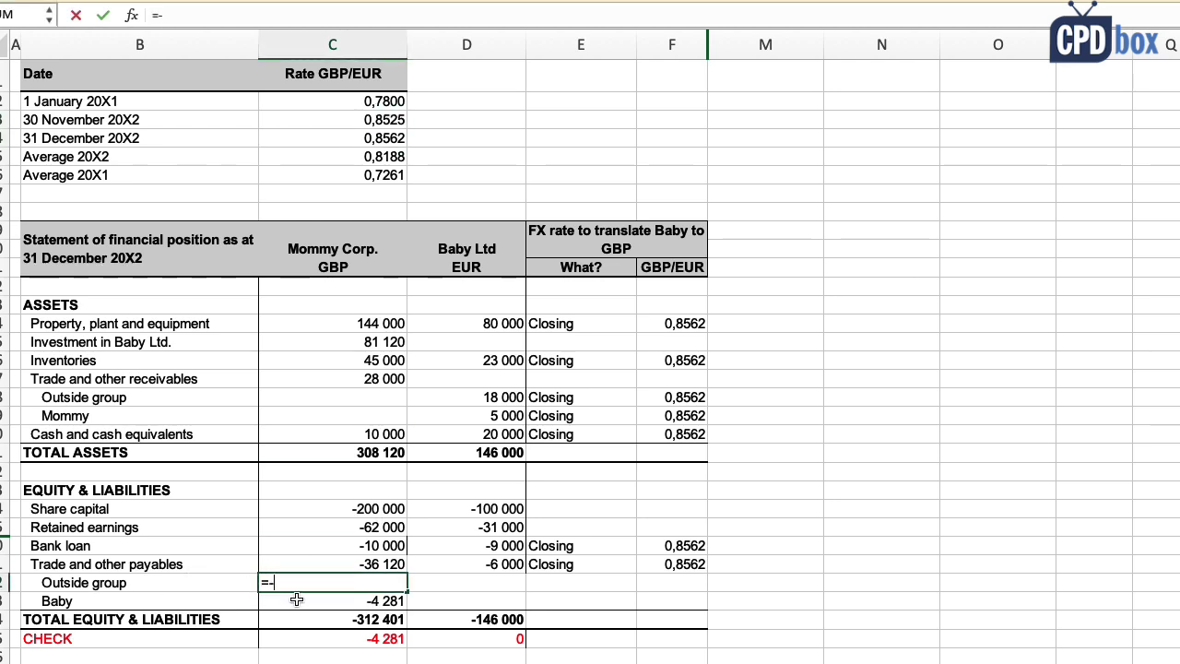
type("36120-")
left_click(297, 600)
key("Return")
left_click(360, 576)
left_click(369, 563)
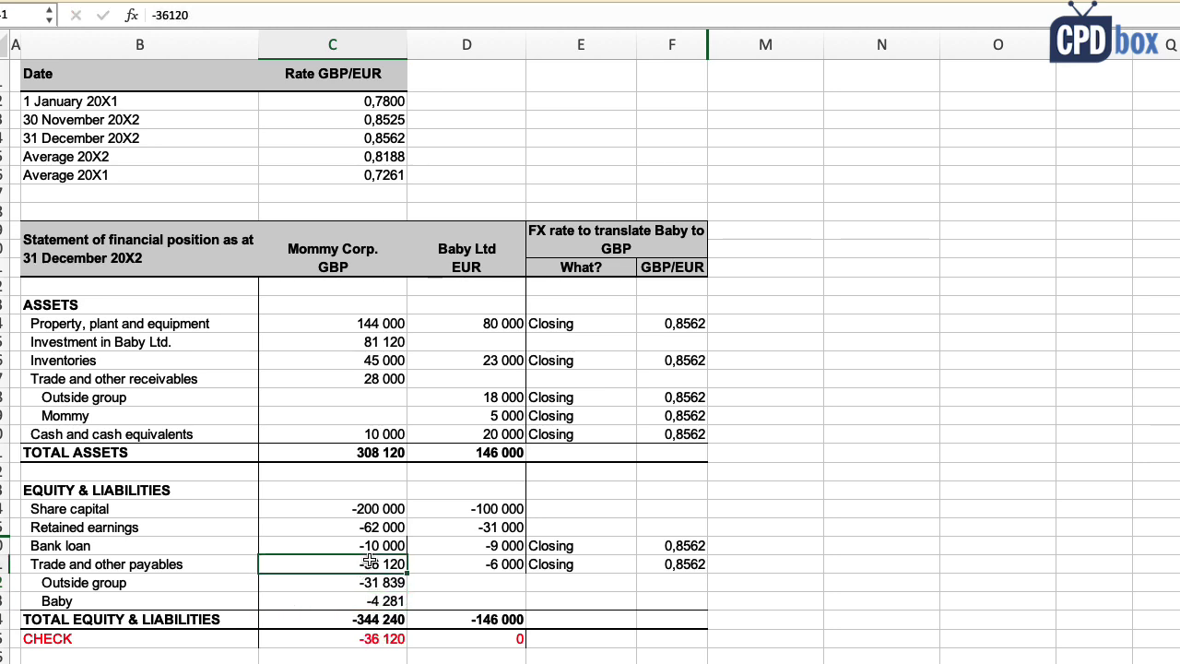
key("Delete")
left_click_drag(372, 580, 381, 591)
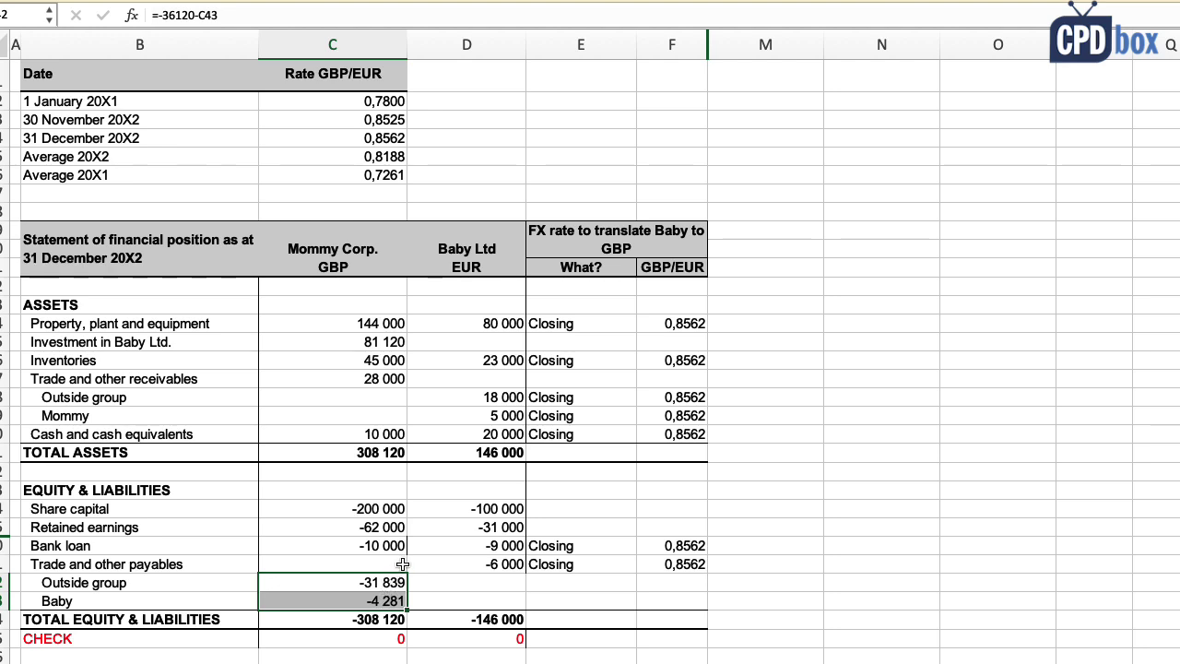
left_click_drag(171, 508, 178, 526)
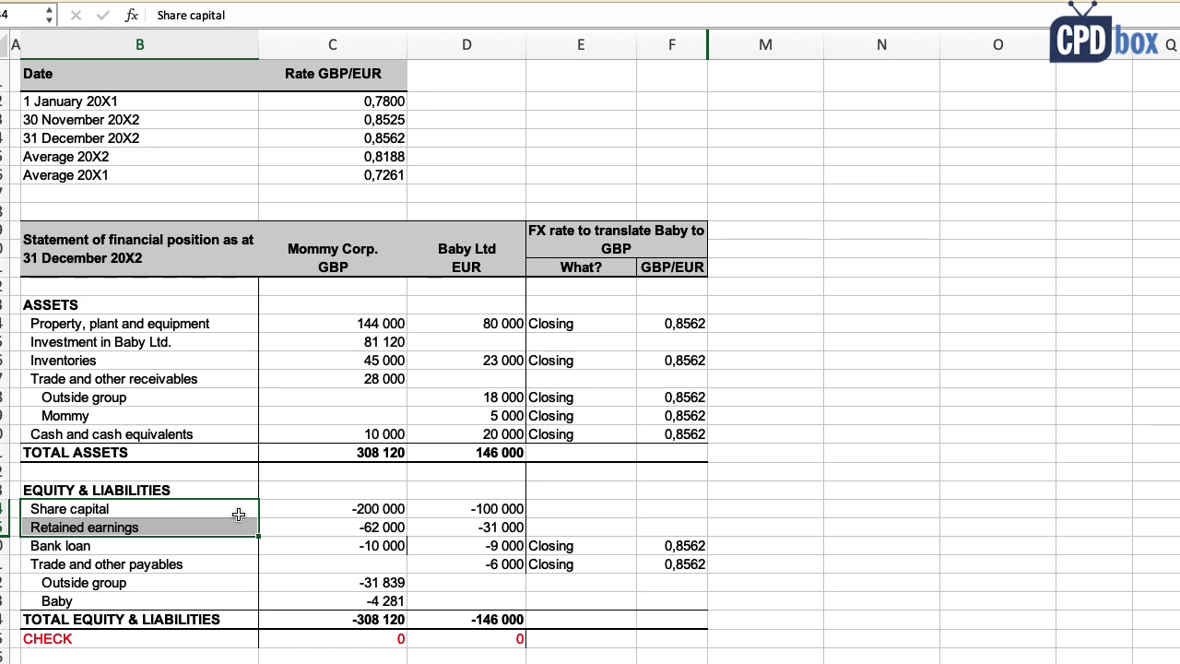
left_click_drag(455, 510, 460, 521)
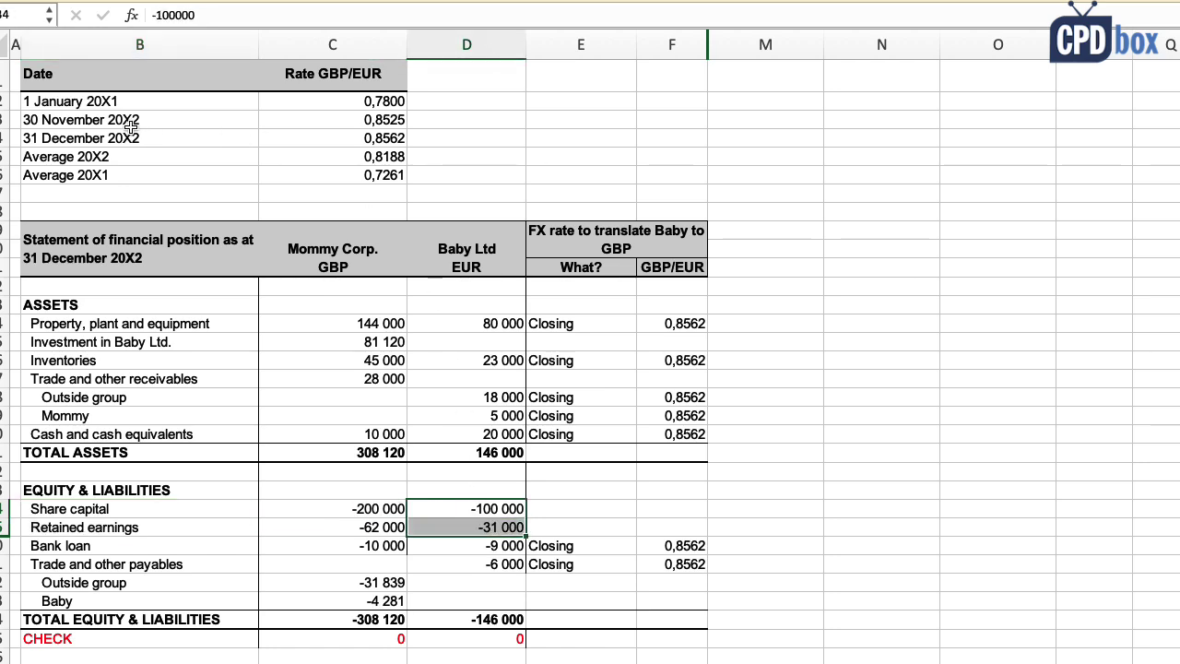
left_click(327, 140)
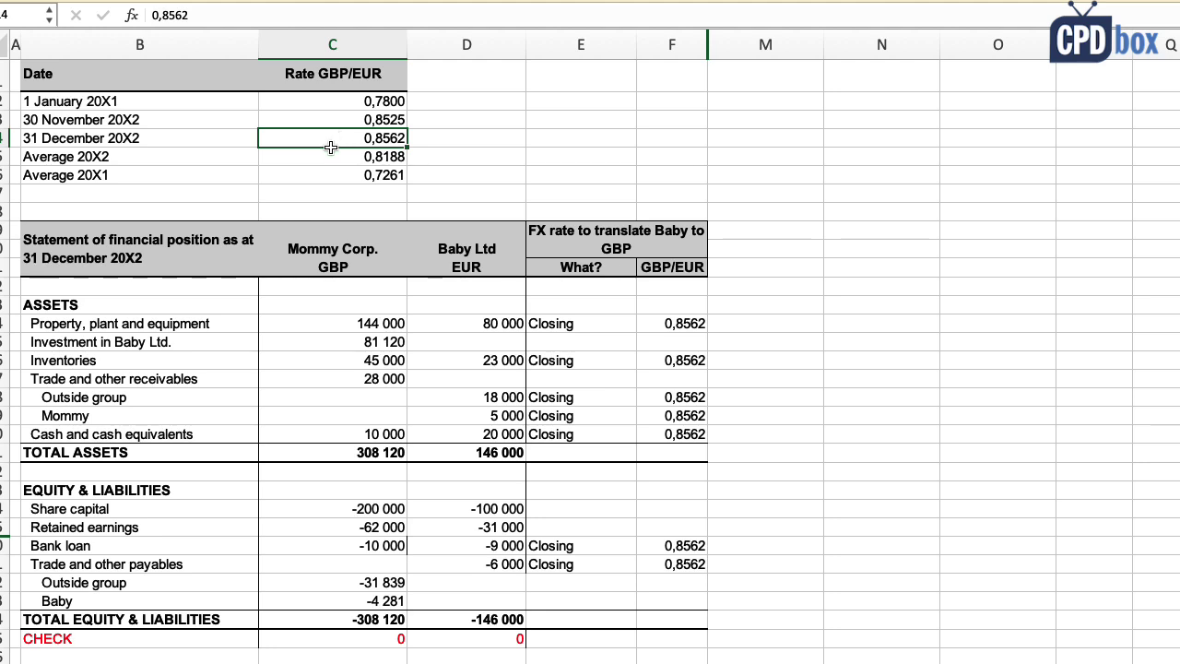
left_click(461, 512)
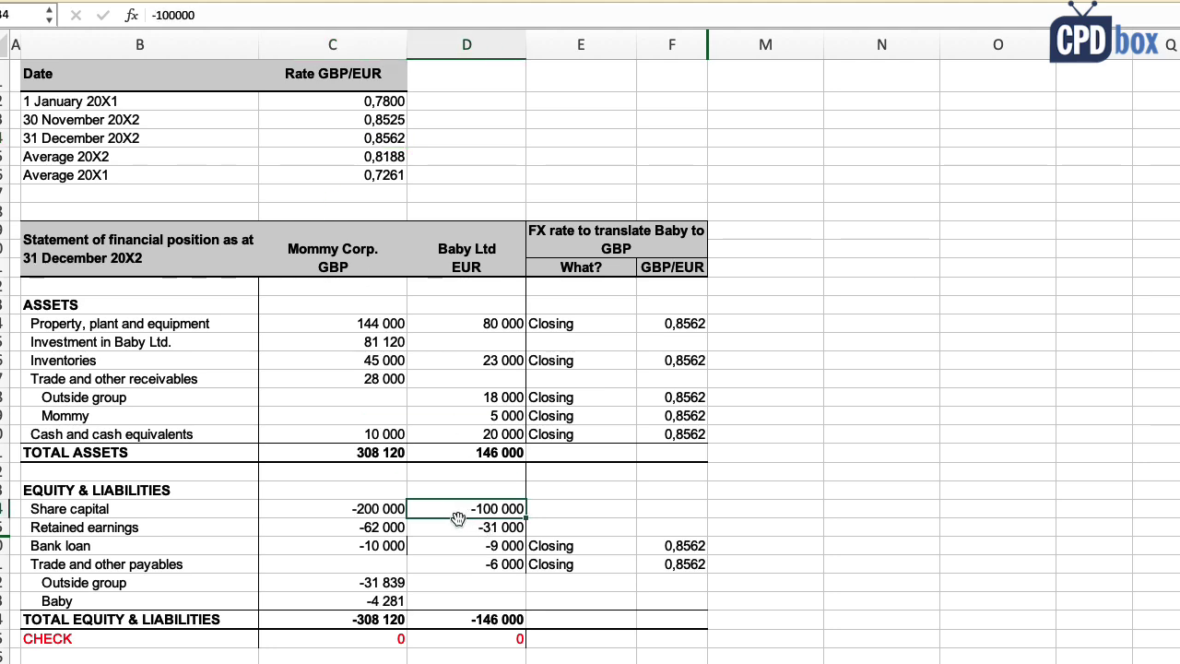
mouse_move(351, 119)
left_mouse_down()
mouse_move(357, 103)
mouse_move(364, 136)
left_mouse_up()
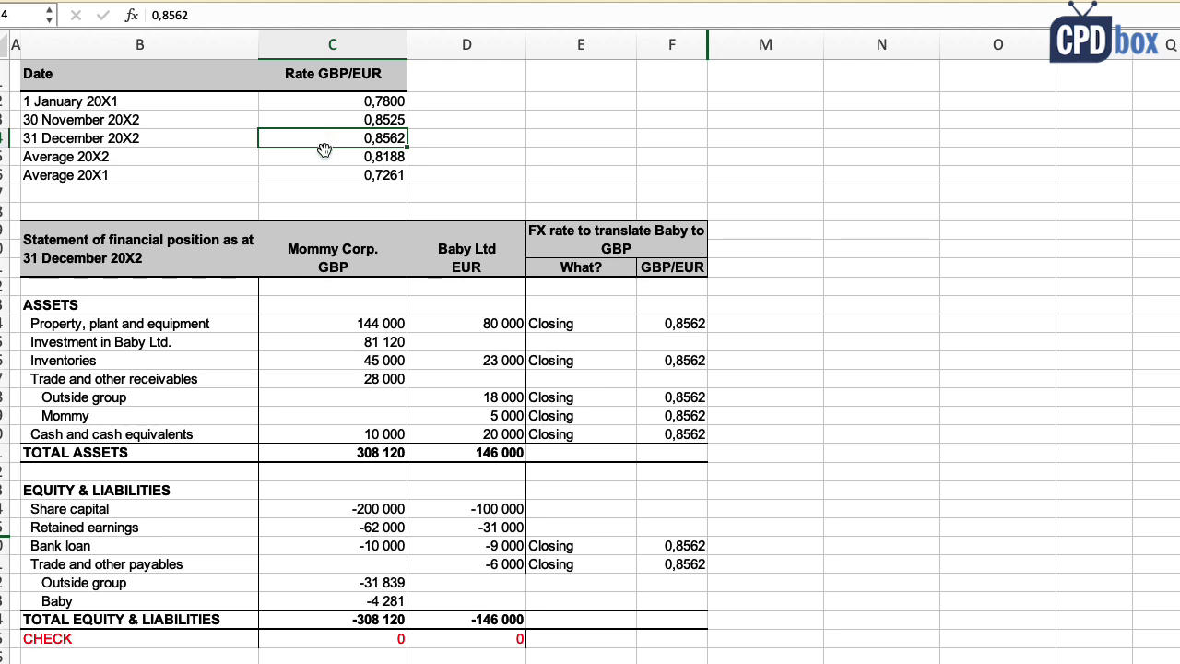
left_click(204, 508)
left_click(205, 526)
left_click(203, 509)
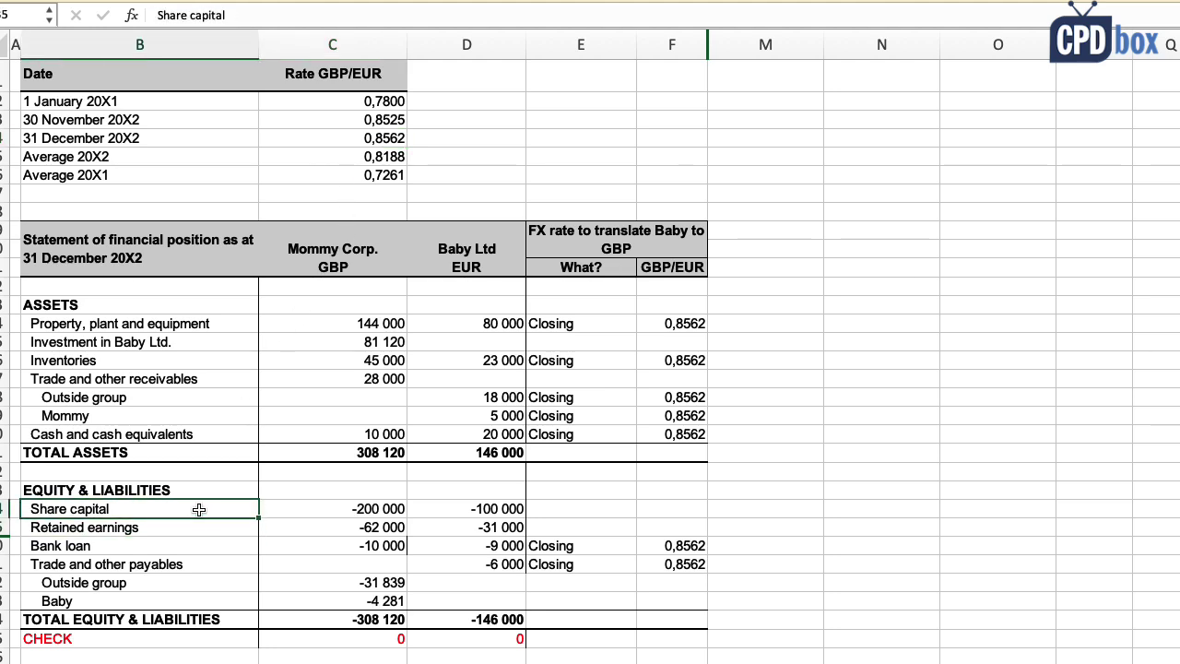
left_click(207, 525)
left_click(222, 510)
left_click(447, 510)
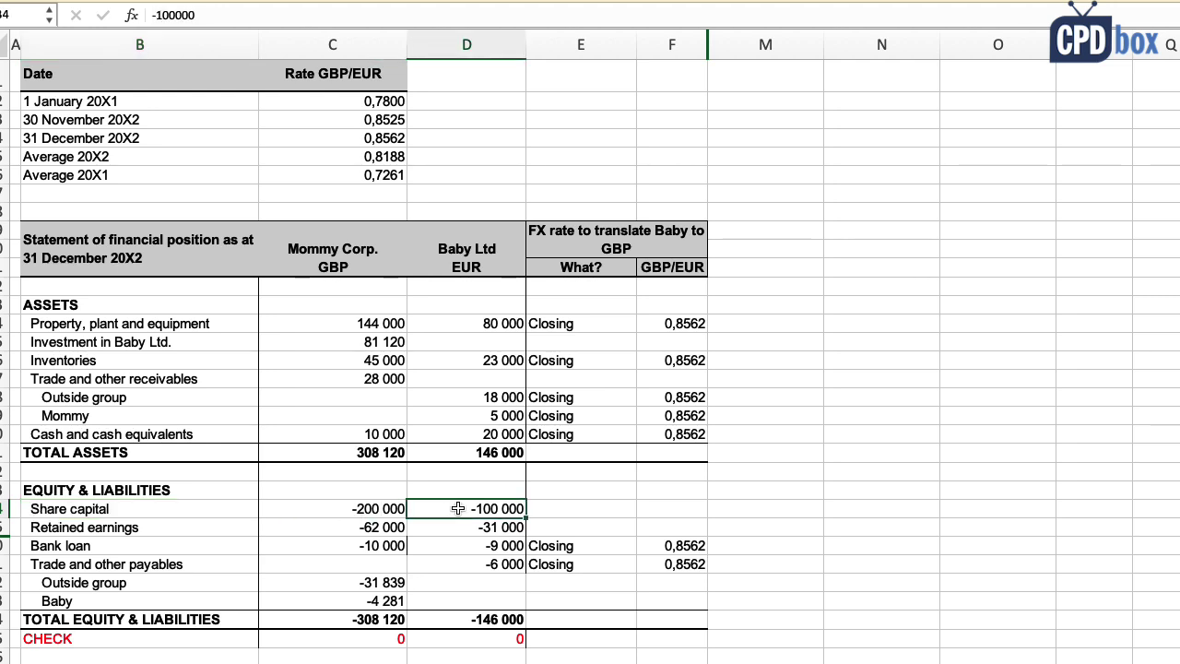
Step: Give Baby's share capital the rate type 'Transaction date' with rate =C12 (0,7800)
left_click(551, 508)
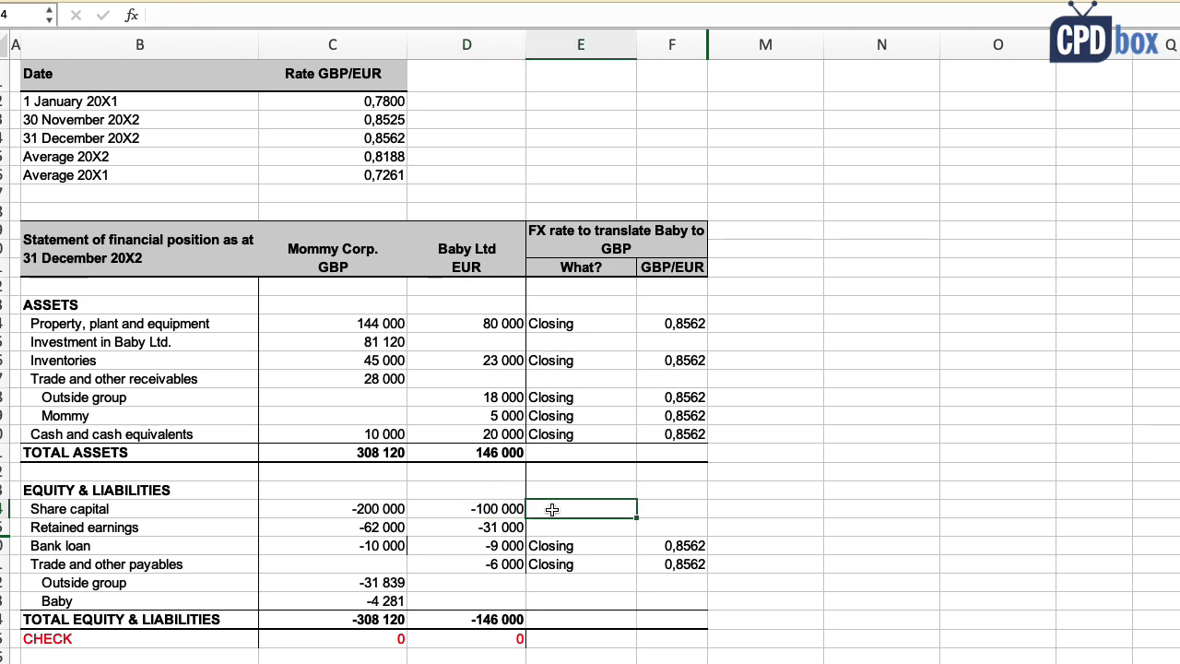
type("Trans")
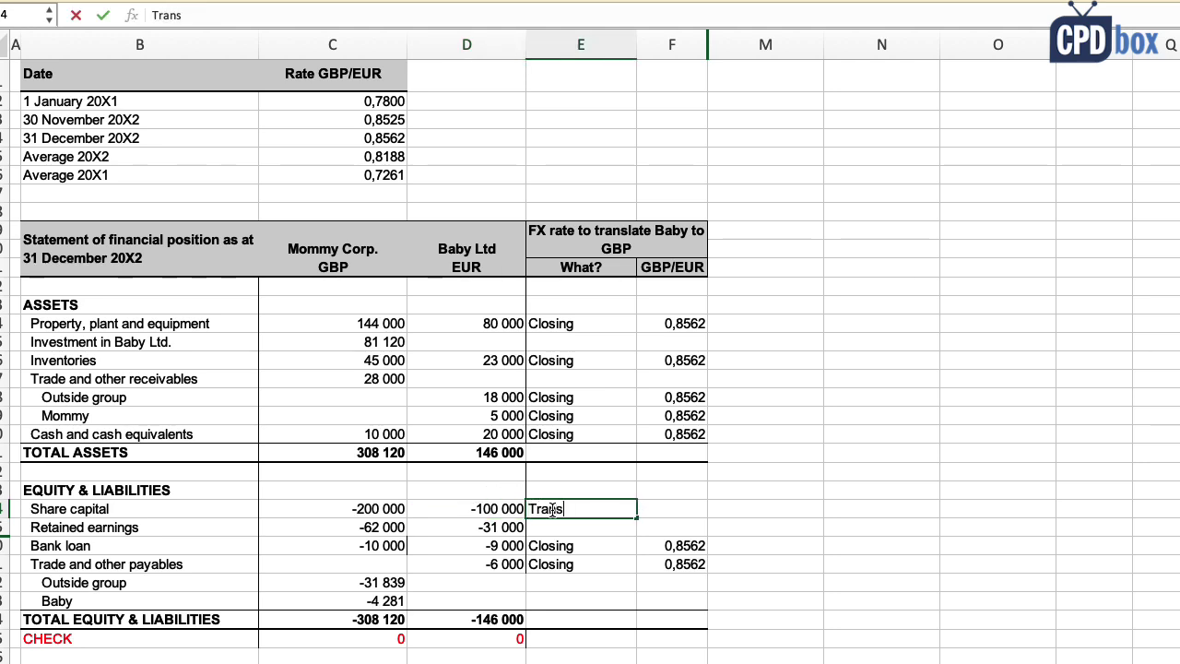
type("action date")
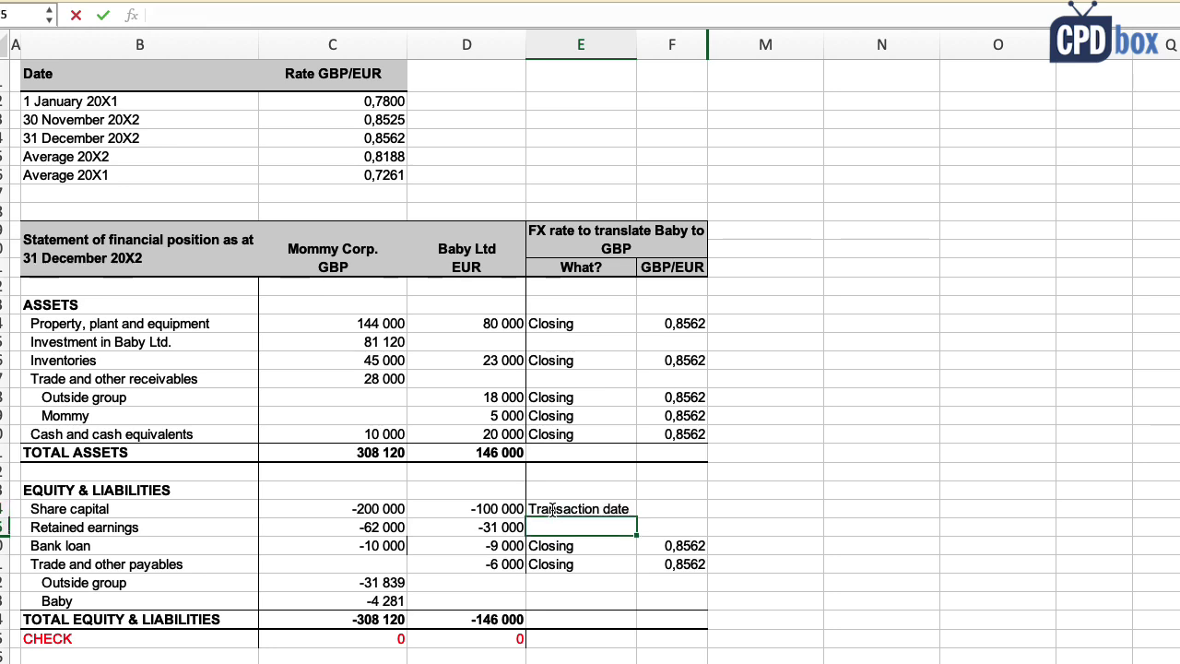
key("Tab")
type("=")
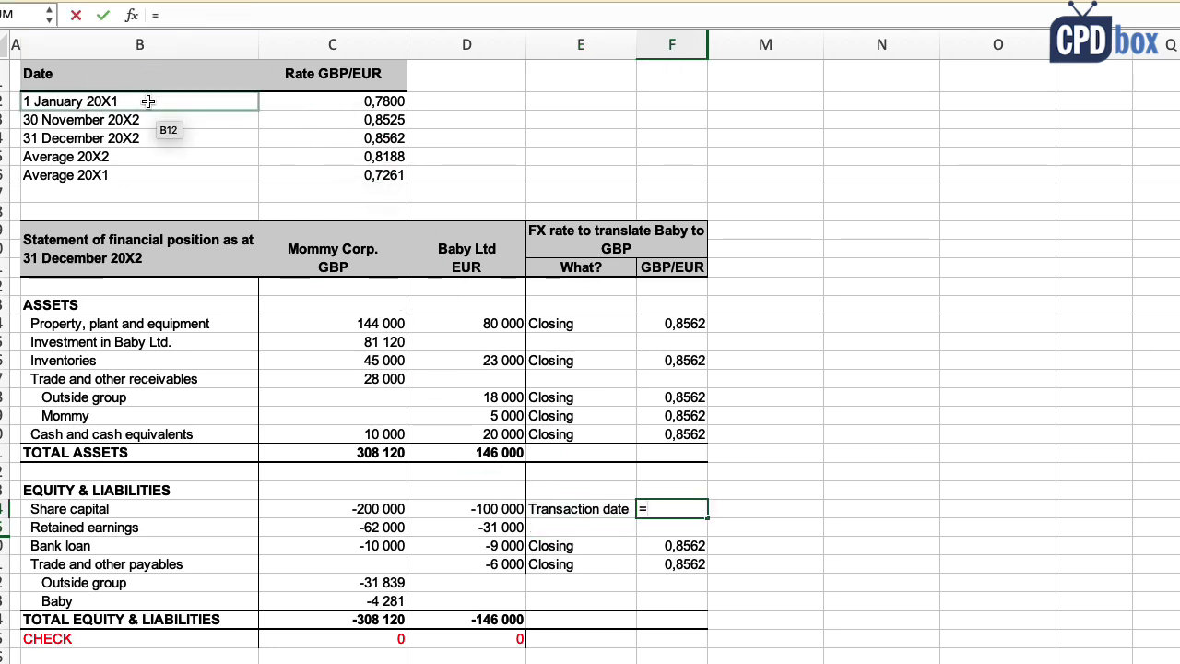
left_click(288, 98)
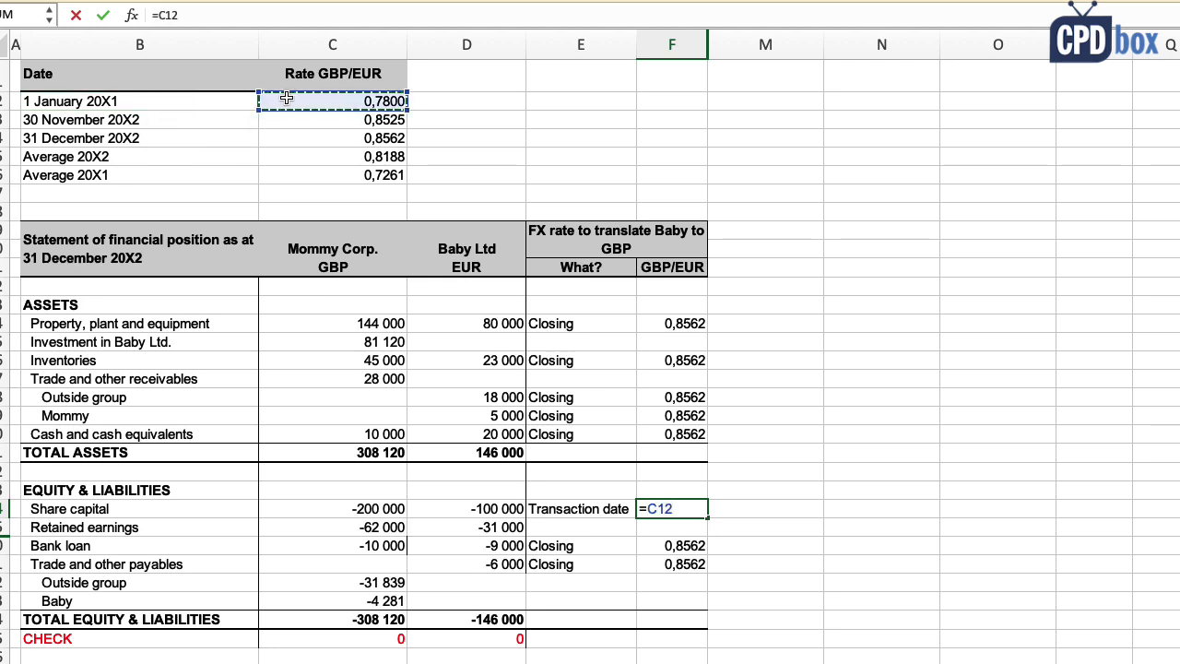
key("Return")
key("Up")
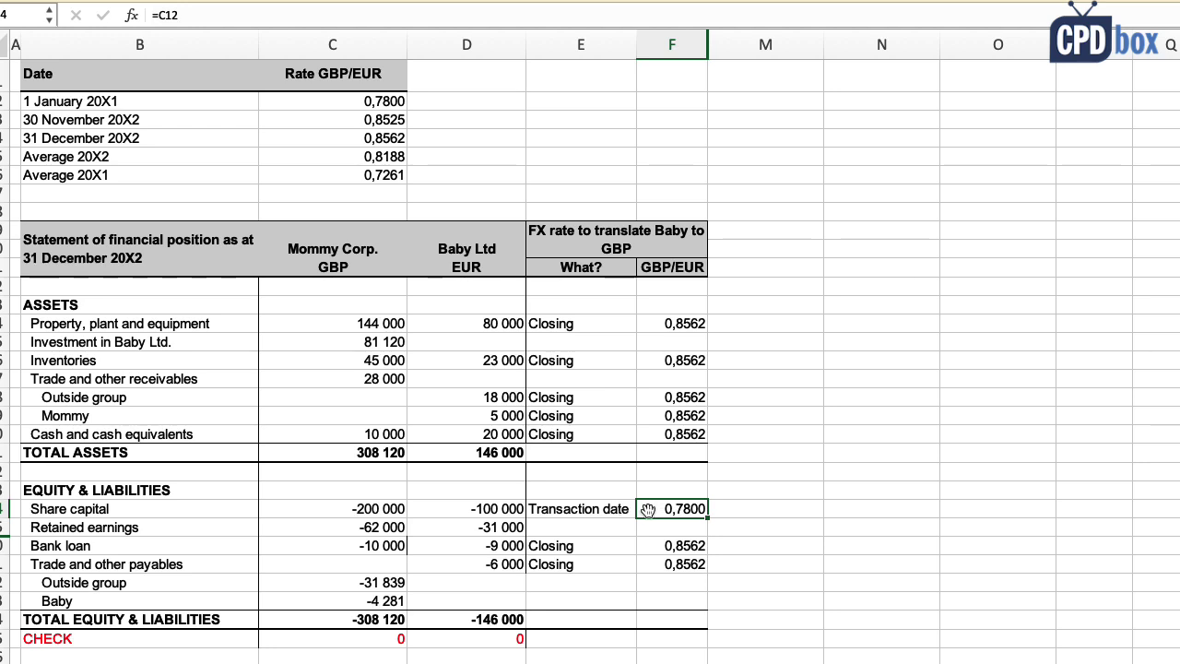
left_click(620, 509)
left_click(658, 509)
left_click(215, 526)
left_click(469, 523)
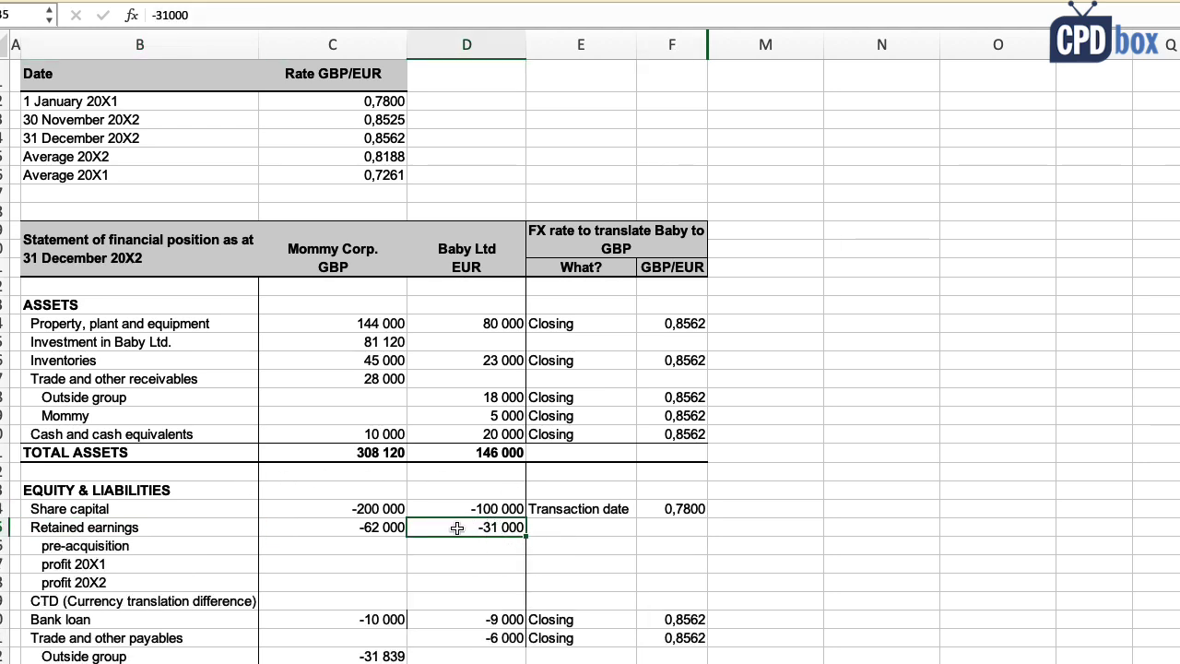
Step: Enter -4 000 EUR as Baby Ltd's pre-acquisition retained earnings in D36
left_click(194, 545)
left_click(192, 564)
left_click(193, 582)
left_click(192, 562)
left_click(192, 551)
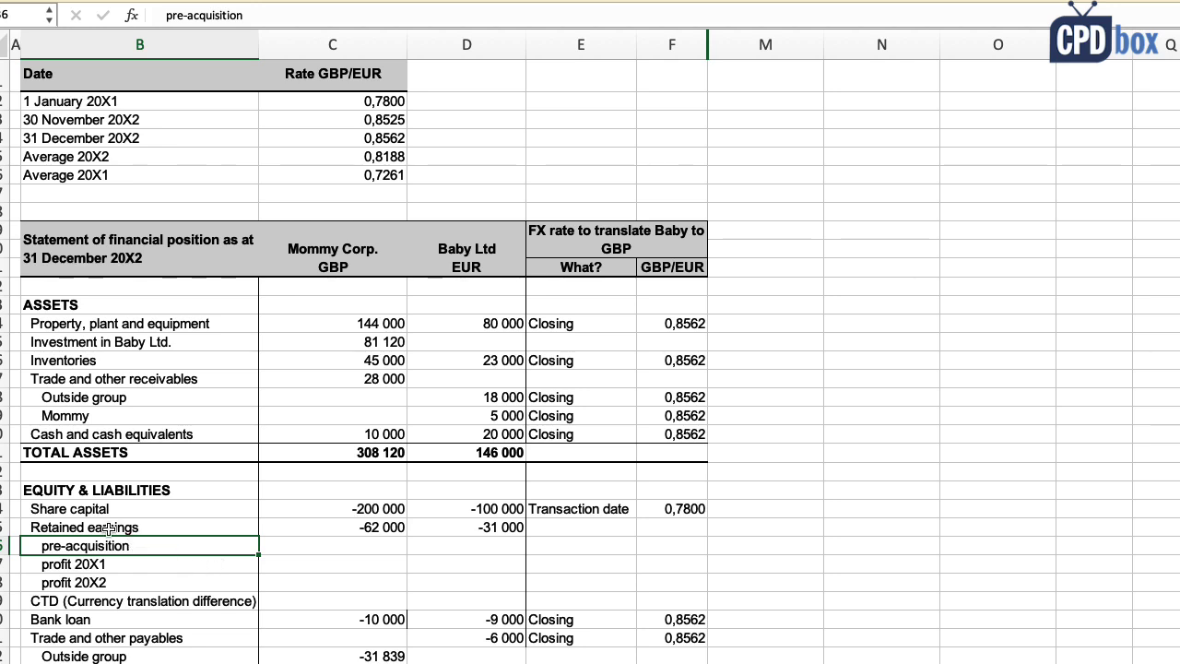
key("Right")
key("Right")
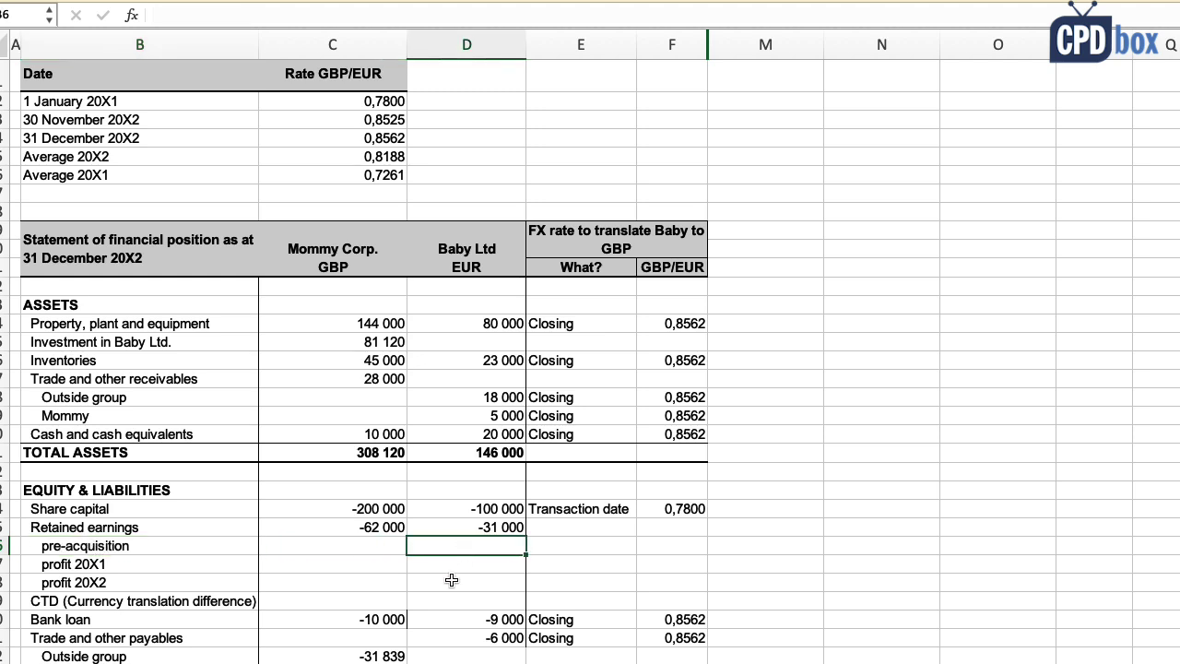
type("-4000")
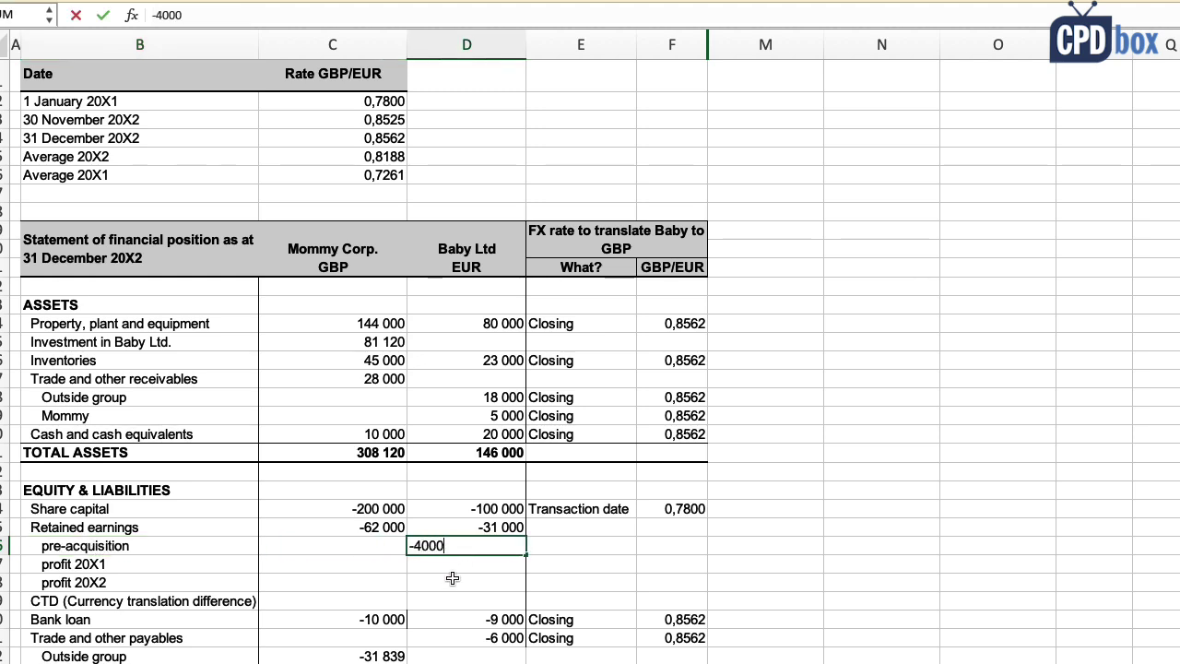
key("Return")
left_click(475, 555)
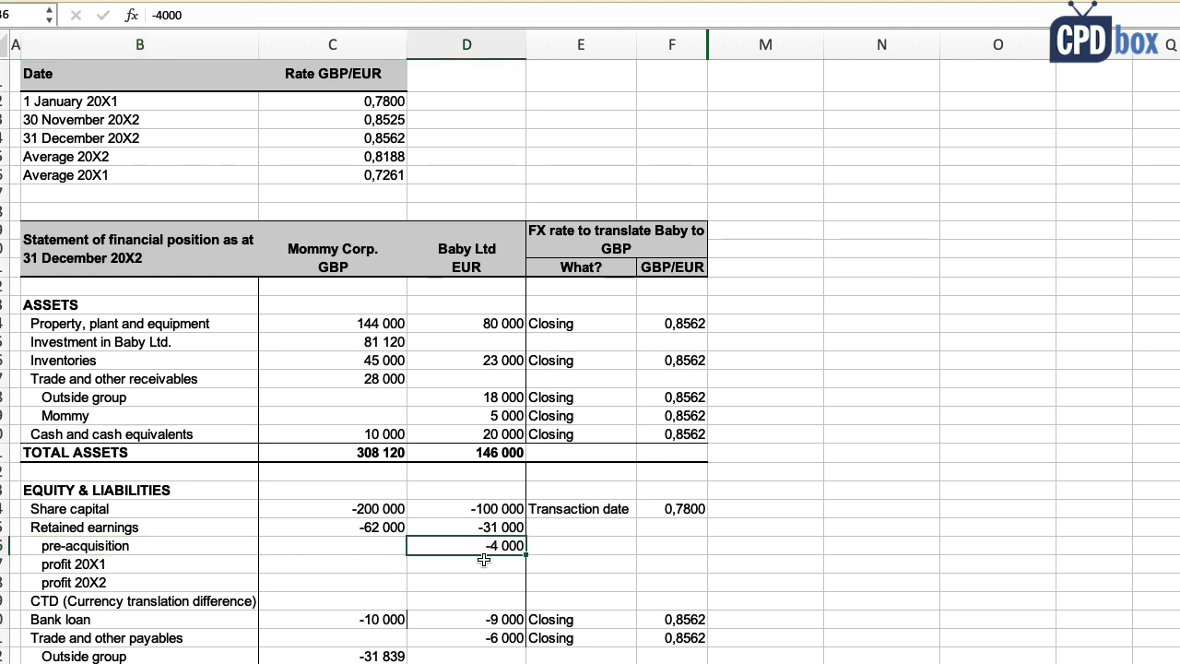
left_click(153, 106)
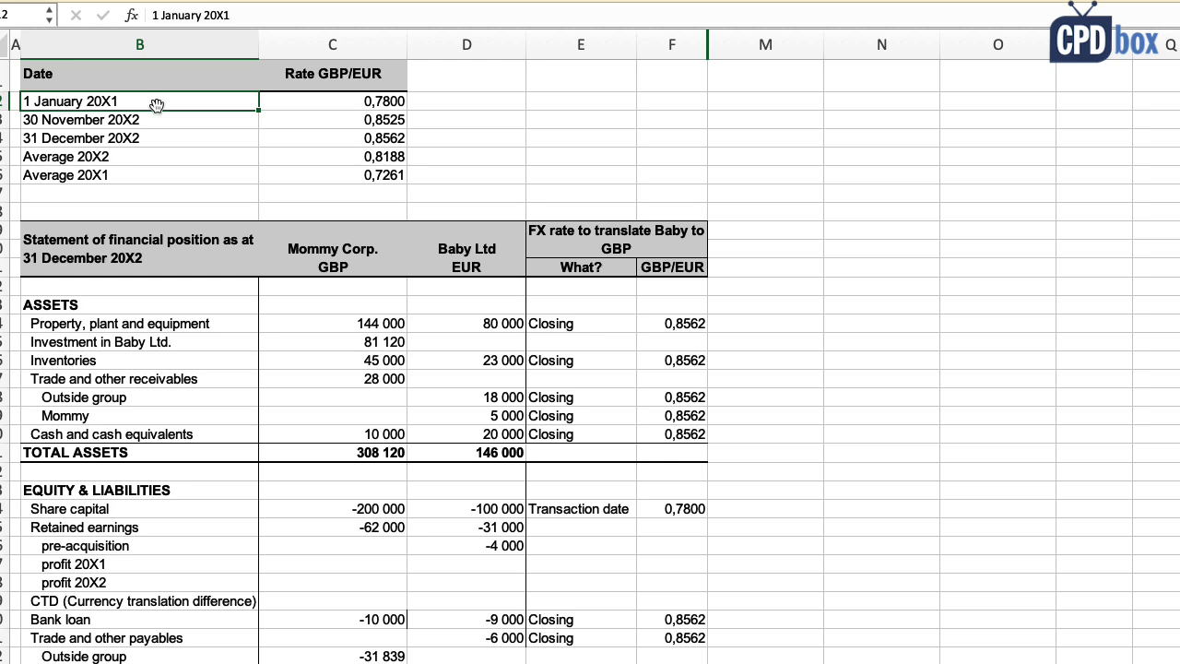
left_click(478, 552)
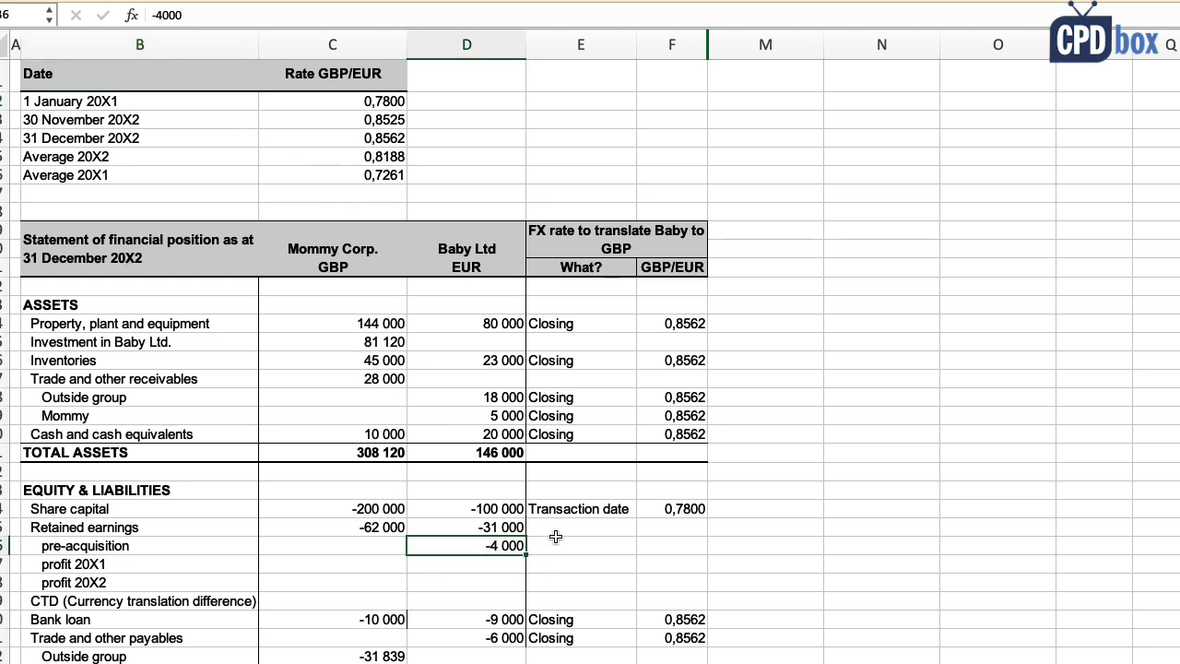
Step: Copy the 'Transaction date' rate type from share capital to the pre-acquisition row
left_click(558, 510)
left_click(581, 546)
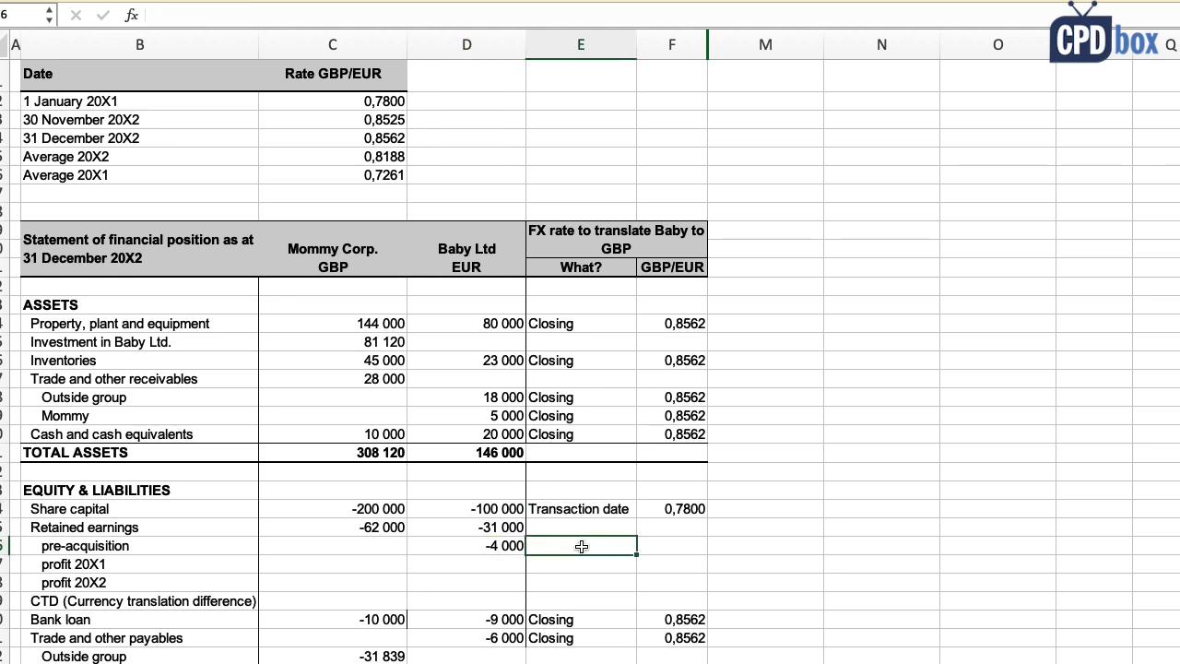
left_click(572, 510)
key("ctrl+c")
left_click(580, 544)
key("ctrl+v")
Step: Link the pre-acquisition rate to the 1 January 20X1 rate with =C12 (0,7800)
key("Right")
type("=")
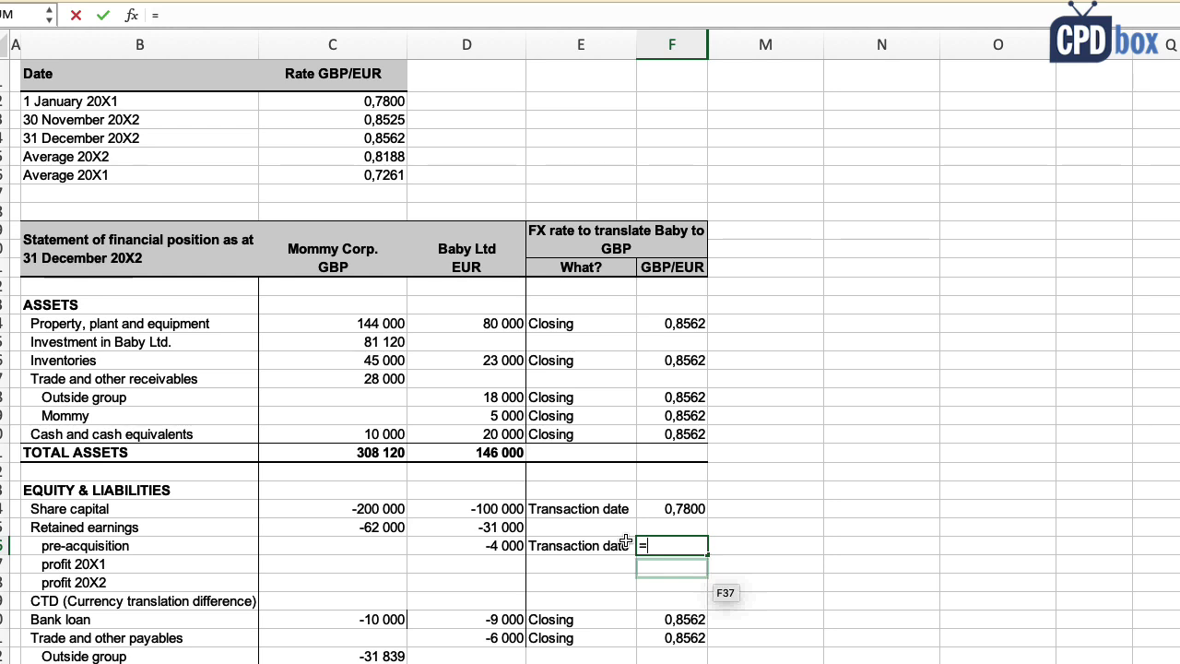
left_click(366, 101)
key("Return")
left_click(668, 546)
left_click(673, 509)
left_click(676, 545)
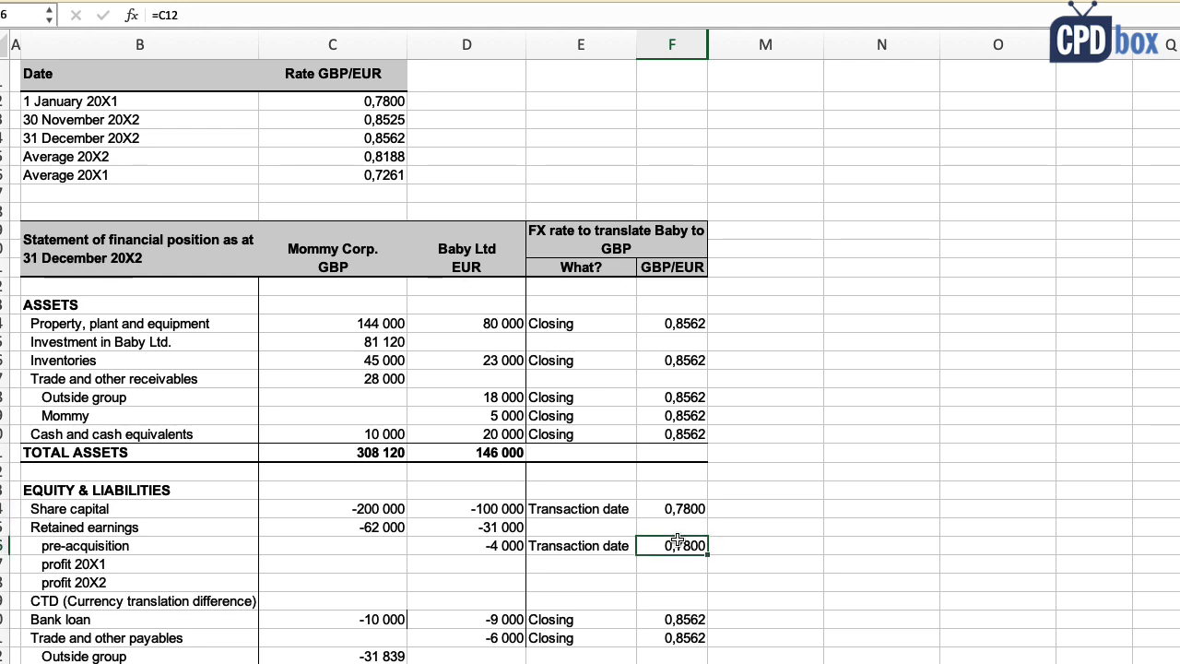
left_click(496, 548)
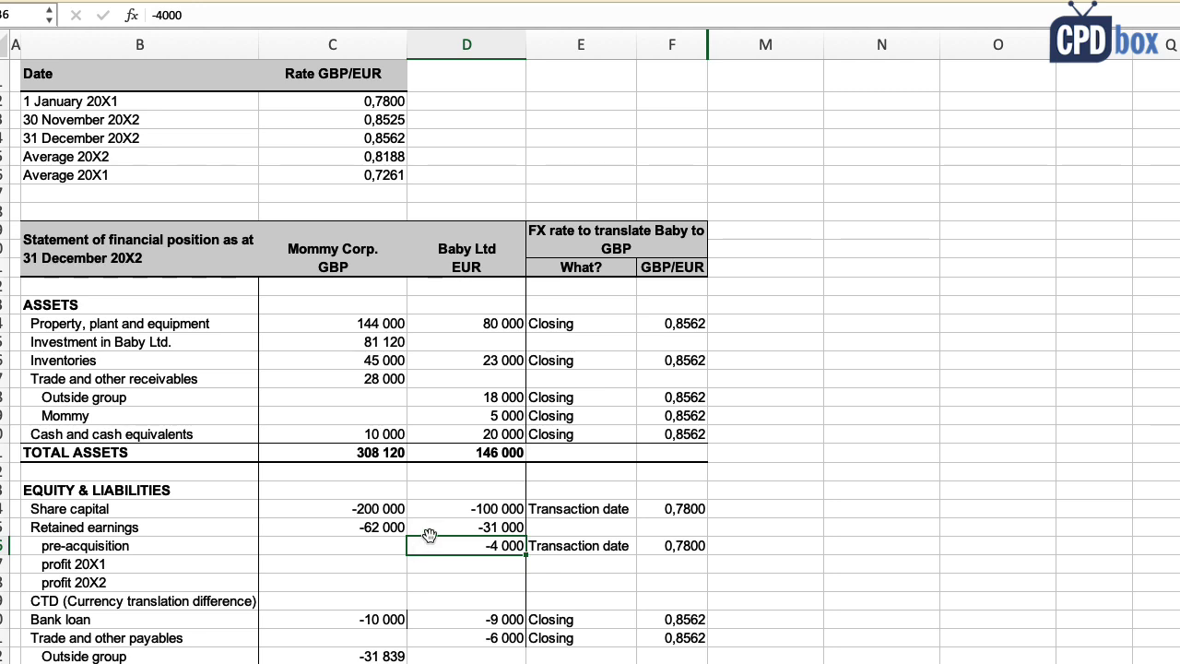
left_click(131, 104)
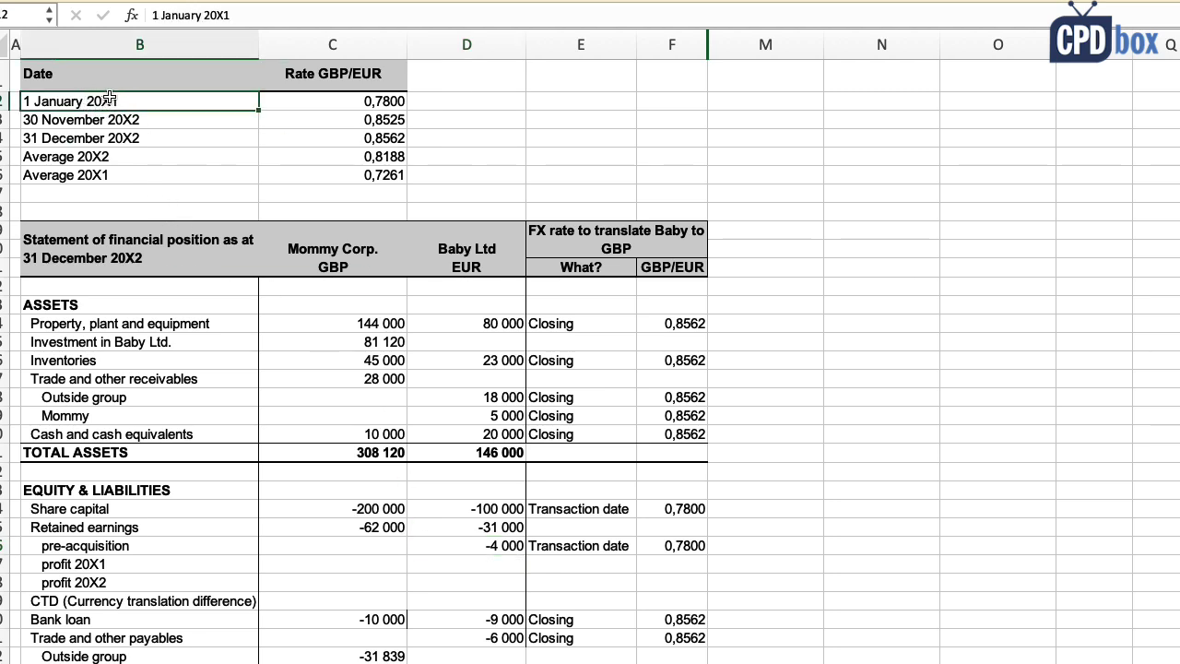
Step: Review the profit 20X1 and 20X2 rows, then Baby Ltd's 15 000 net profit on the P/L statement
left_click(143, 524)
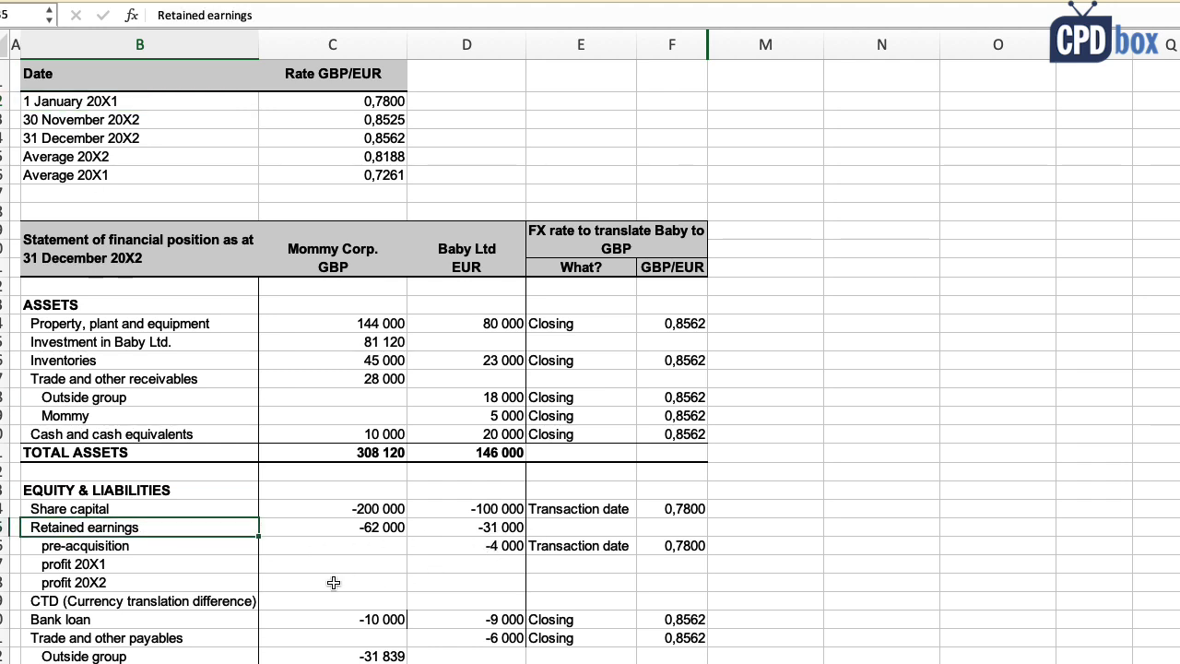
left_click(232, 565)
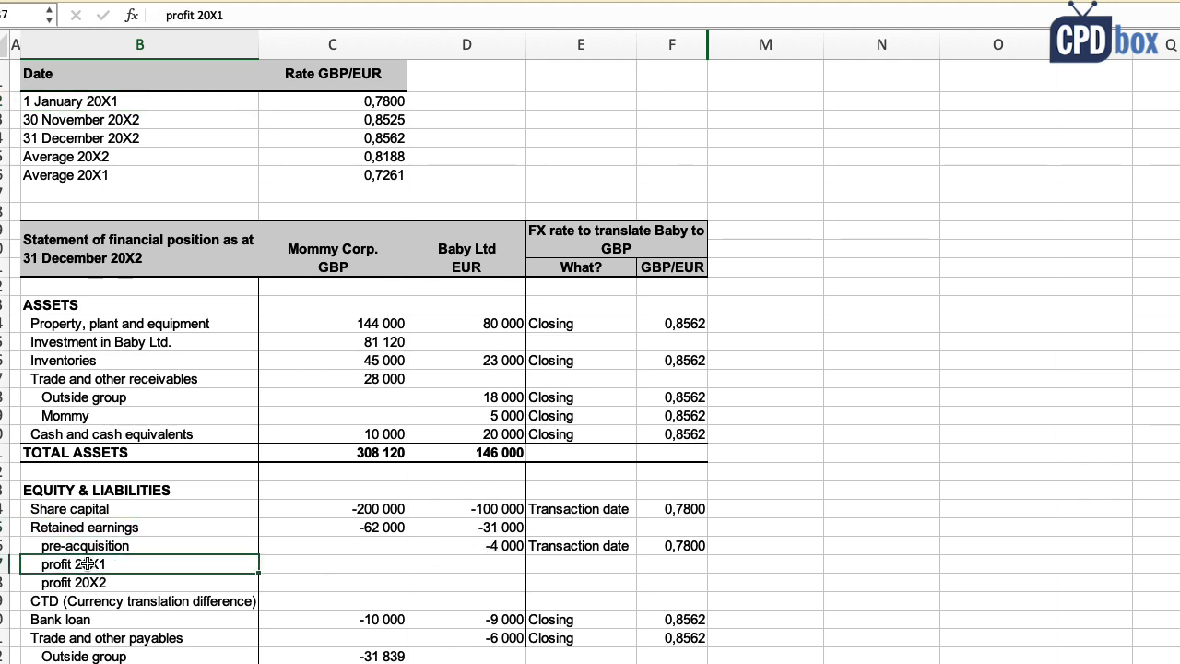
left_click(81, 585)
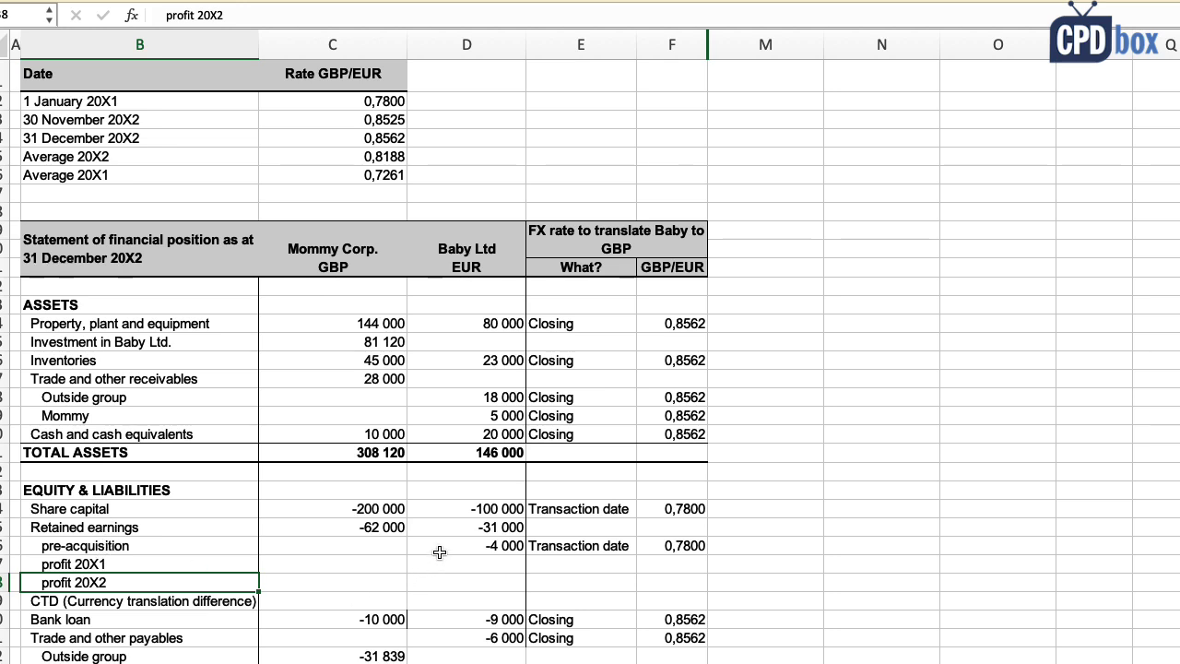
scroll(441, 546, "down", 10)
scroll(441, 545, "down", 8)
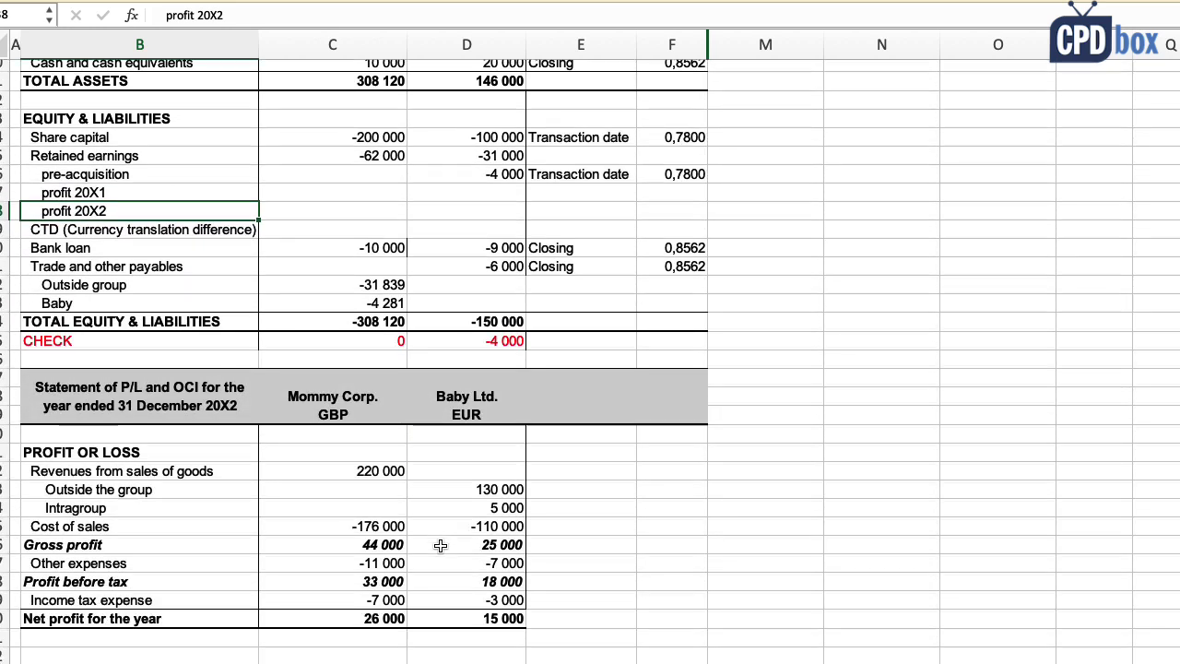
left_click(166, 341)
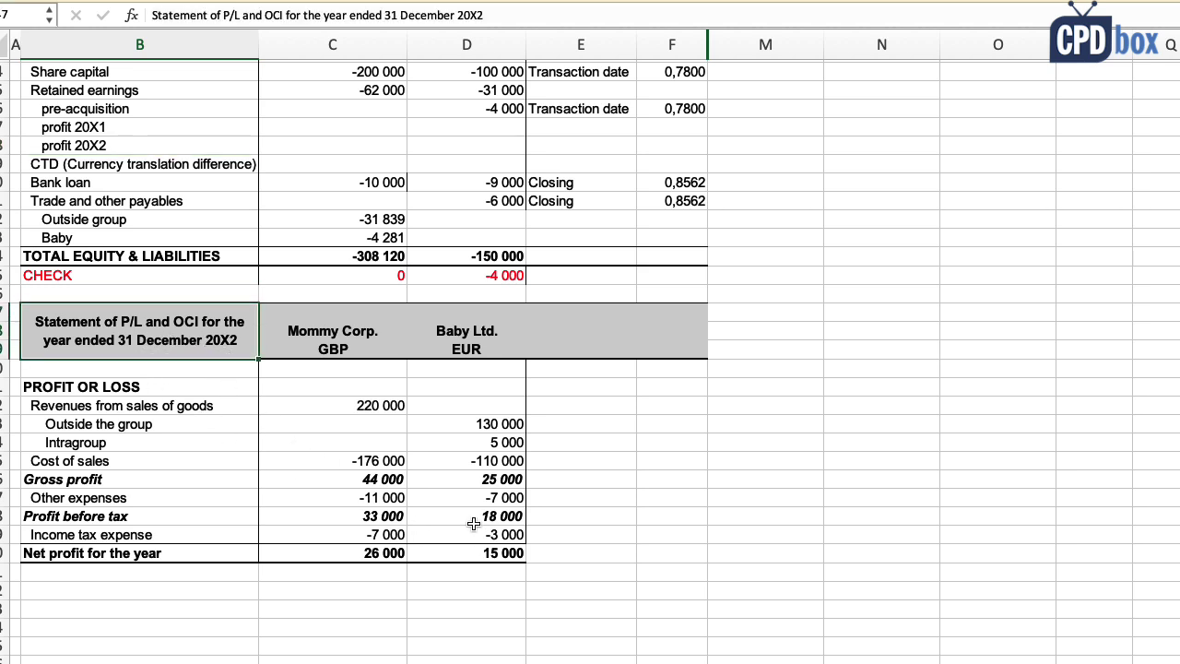
left_click_drag(448, 332, 448, 350)
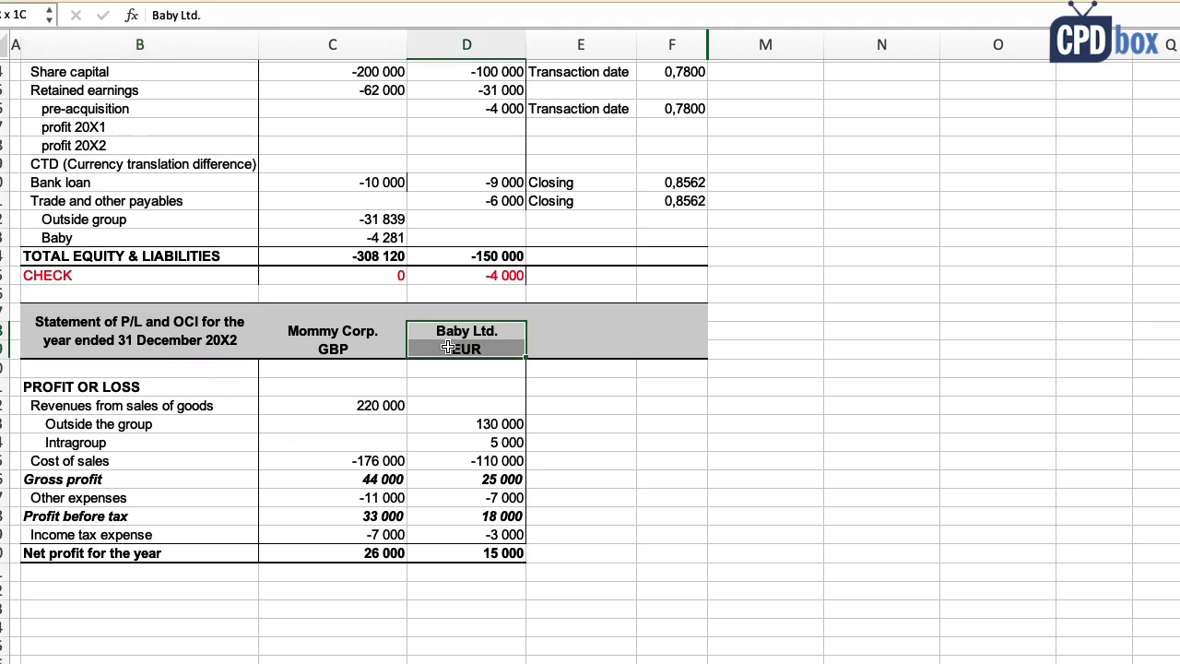
left_click(198, 554)
left_click(449, 556)
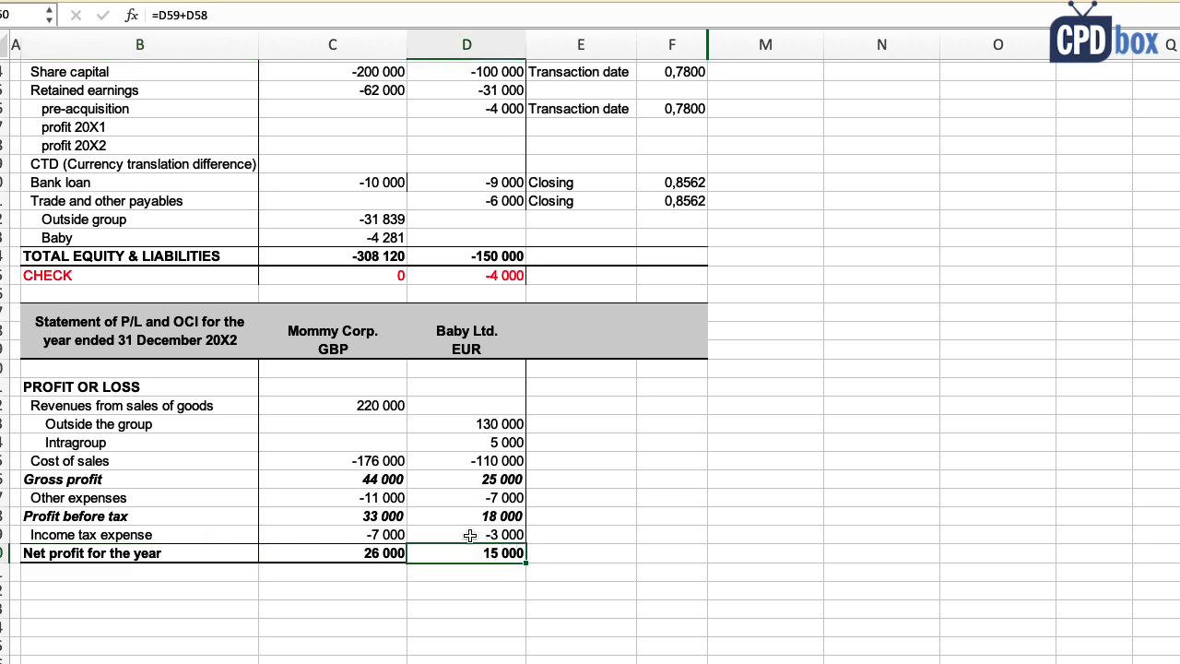
Step: Set Baby's profit 20X2 amount to minus net profit with =-D60
scroll(468, 535, "up", 3)
left_click(468, 213)
type("=-")
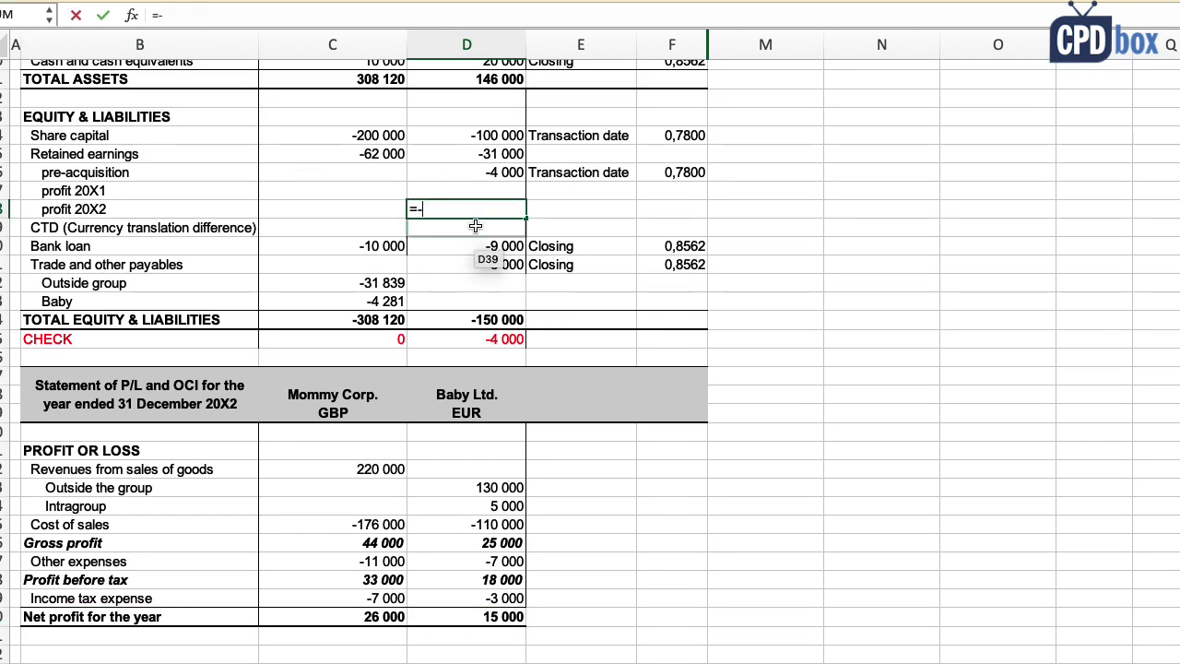
left_click(484, 616)
key("Return")
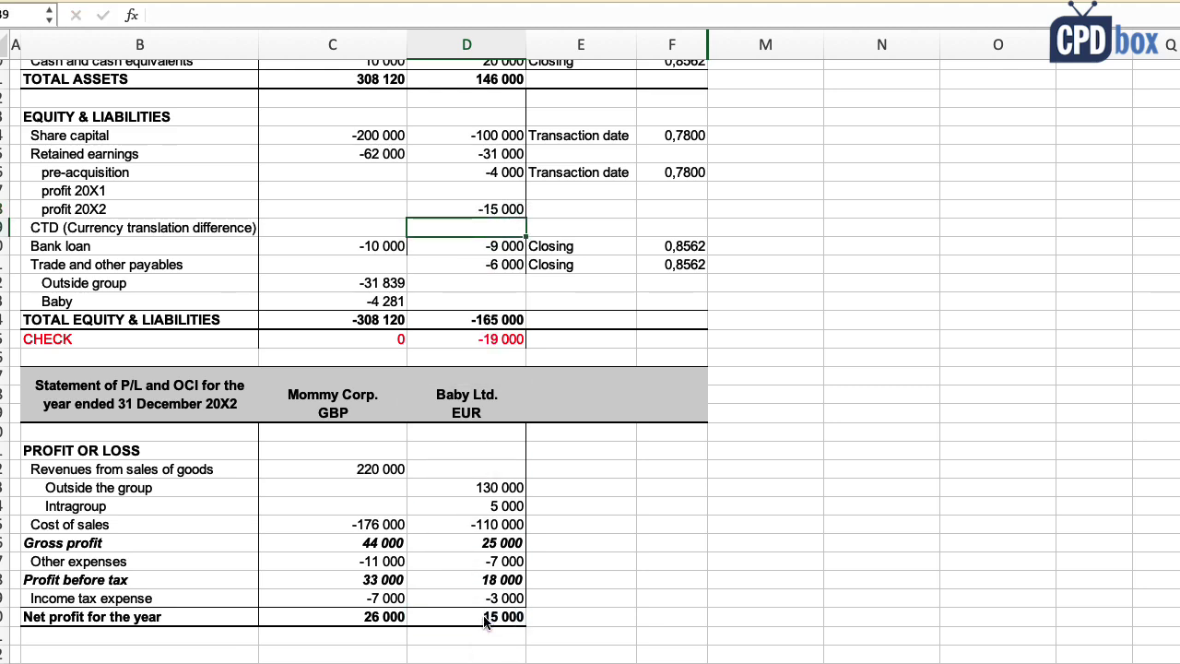
Step: Enter profit 20X1 as =-31000-D36-D38, giving -12 000
key("Up")
key("Up")
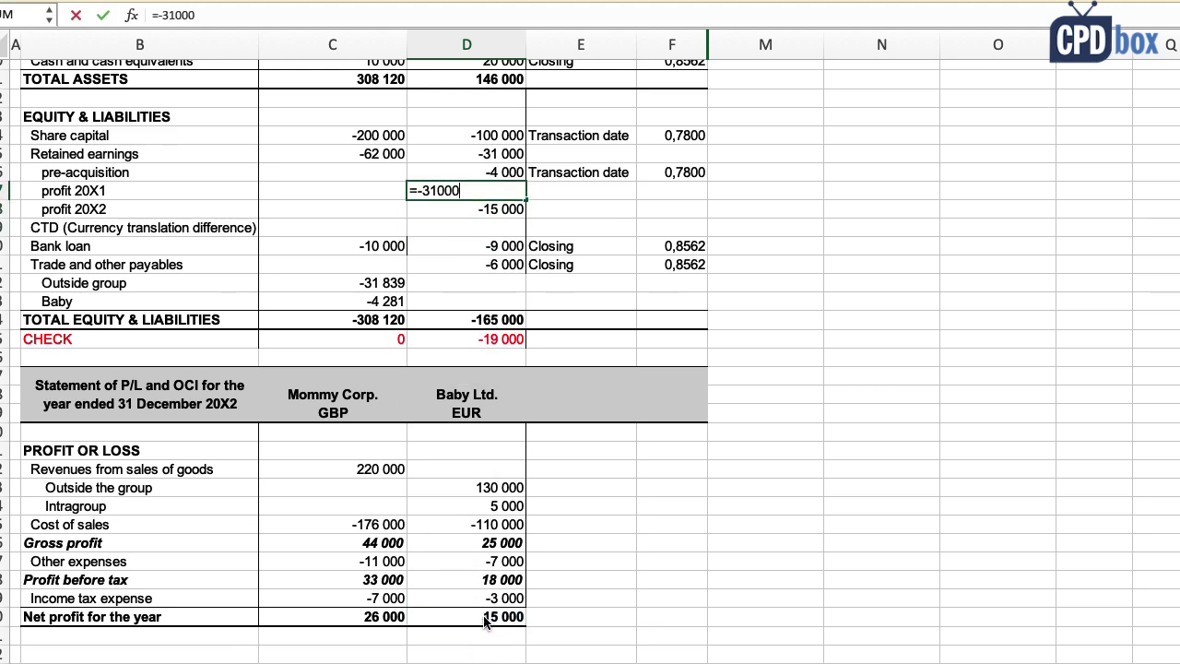
type("=-31000-")
key("Up")
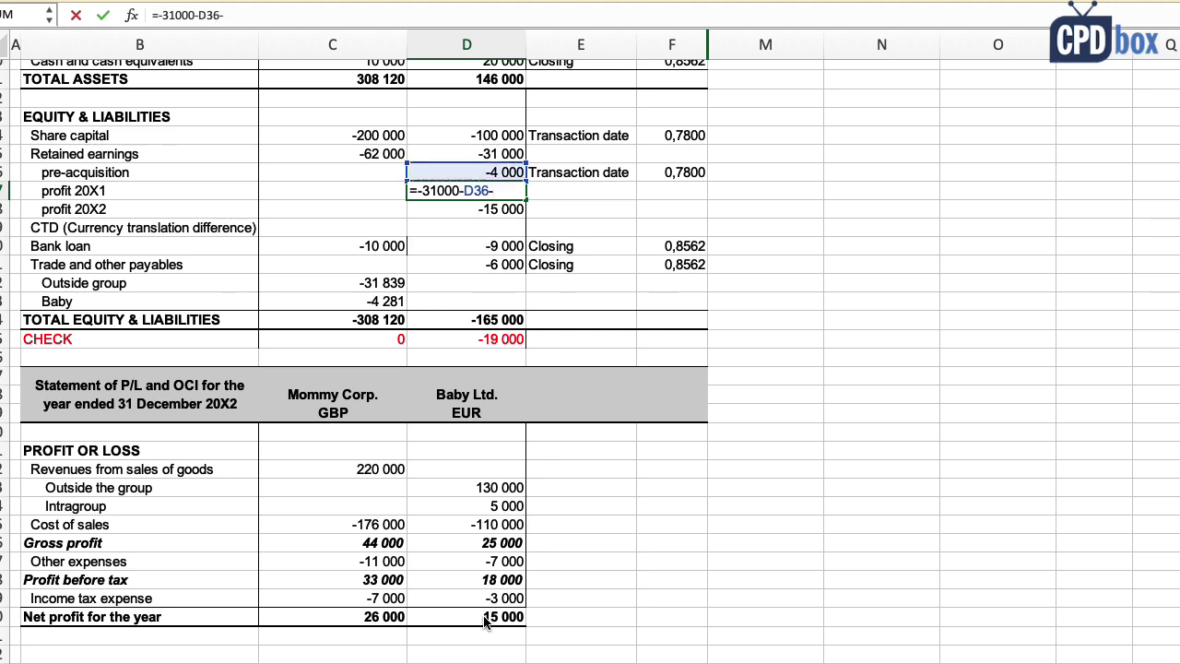
type("-")
key("Down")
key("Return")
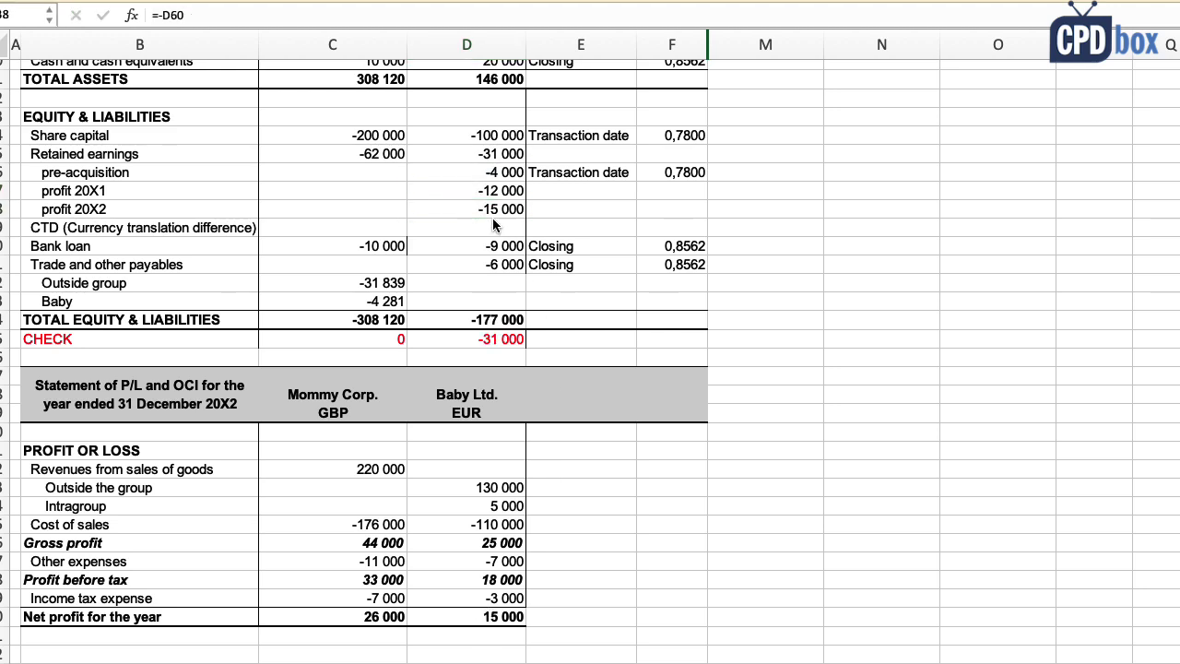
Step: Delete the -31 000 retained earnings total
left_click(485, 191)
left_click_drag(223, 194, 461, 195)
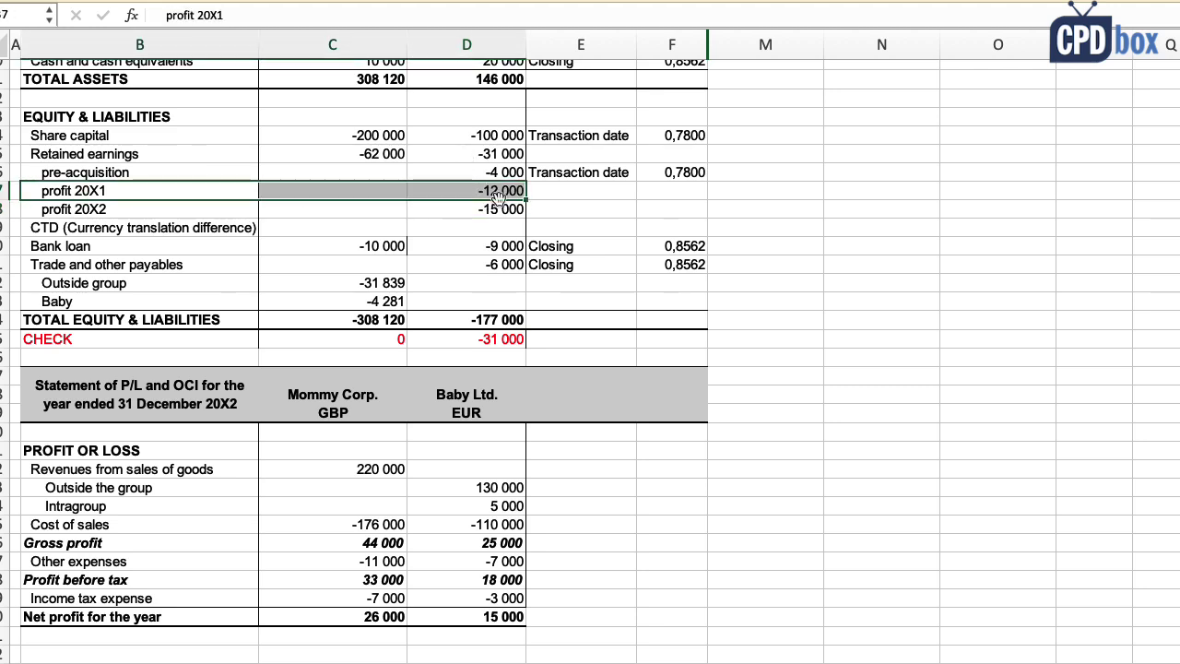
left_click(481, 189)
left_click(493, 157)
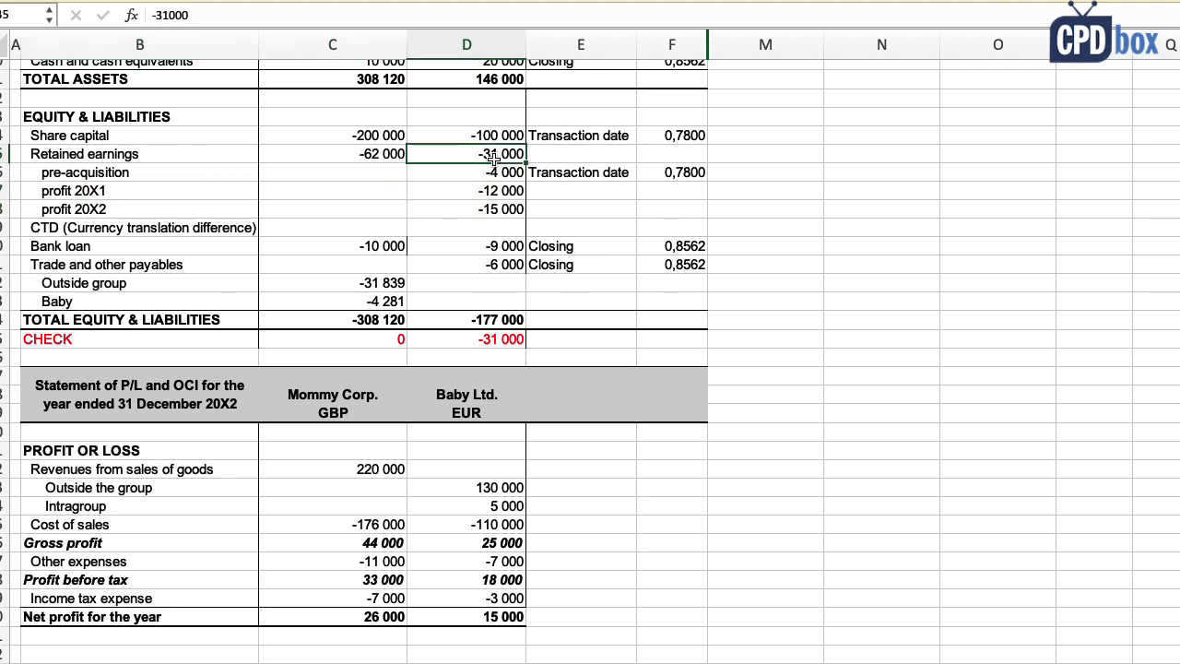
key("Delete")
Step: Review the profit 20X1 and 20X2 amounts against the profit or loss line items
left_click(498, 190)
left_click(500, 205)
left_click(420, 195)
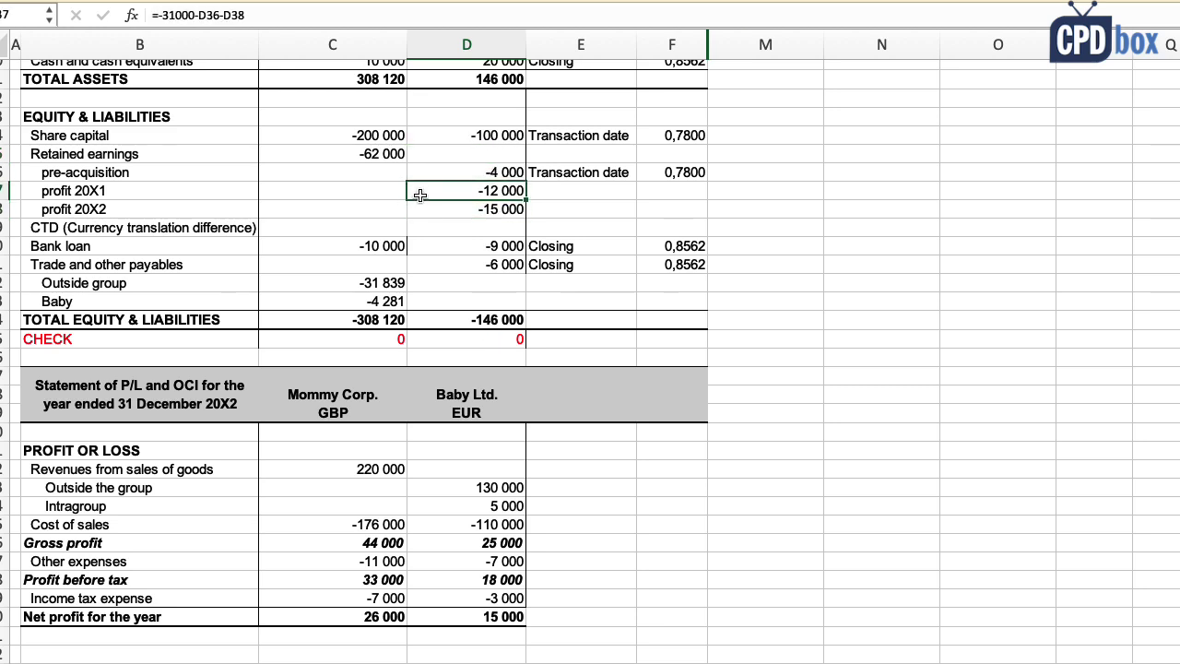
scroll(419, 196, "up", 1)
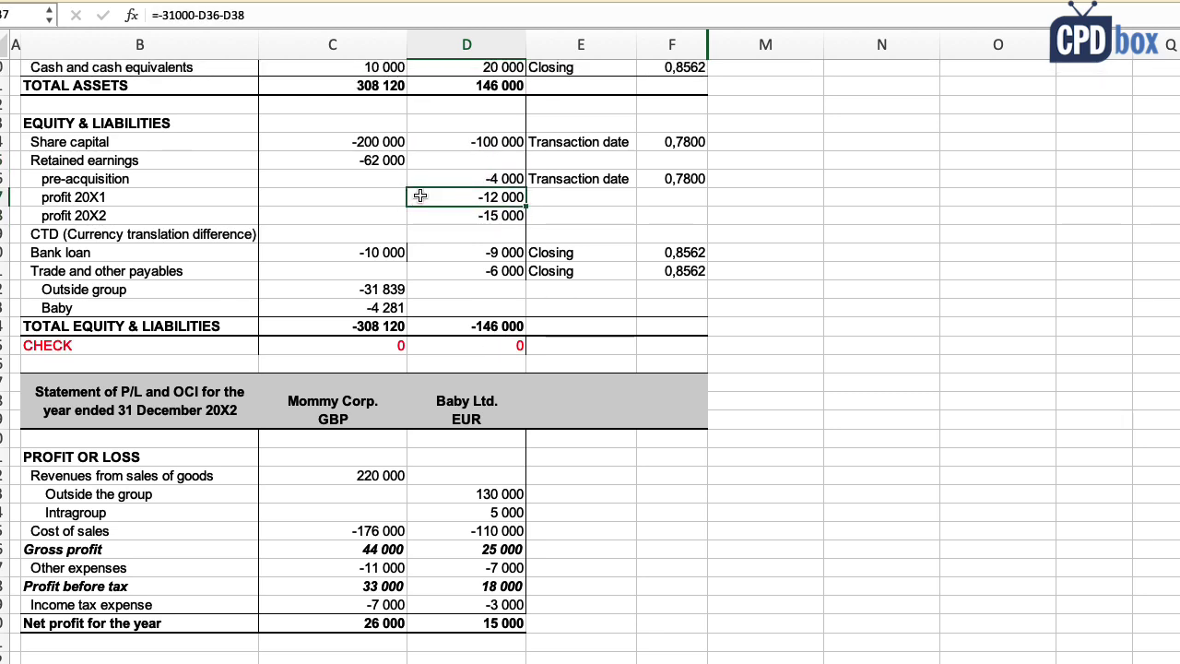
left_click(212, 198)
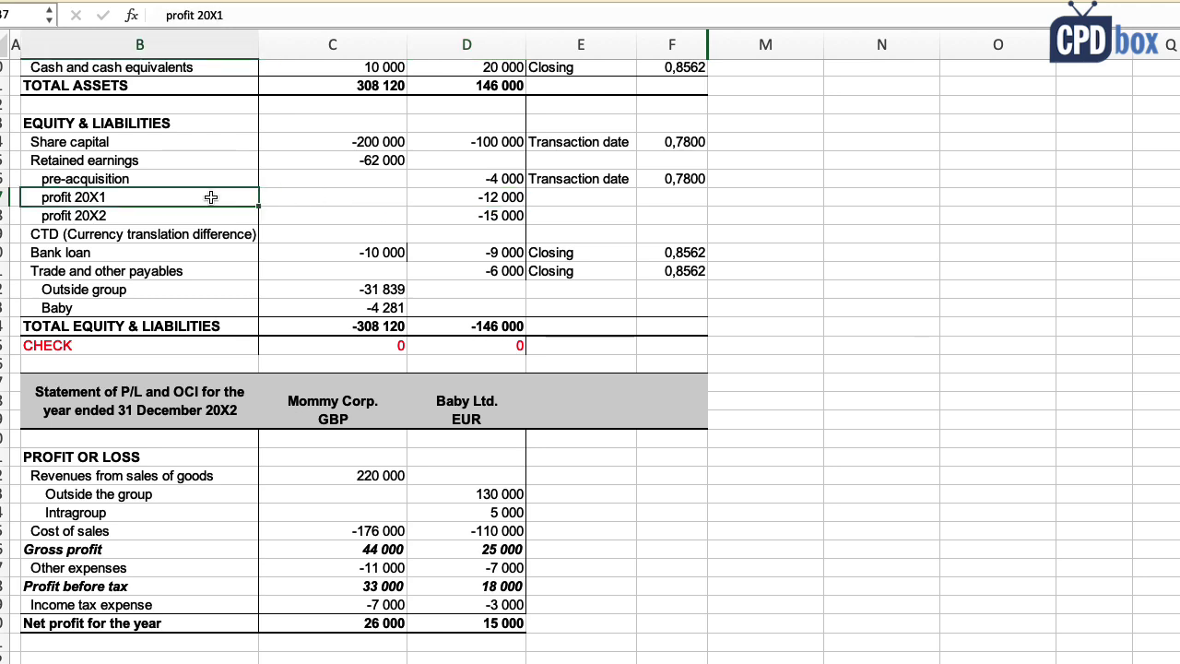
left_click(495, 200)
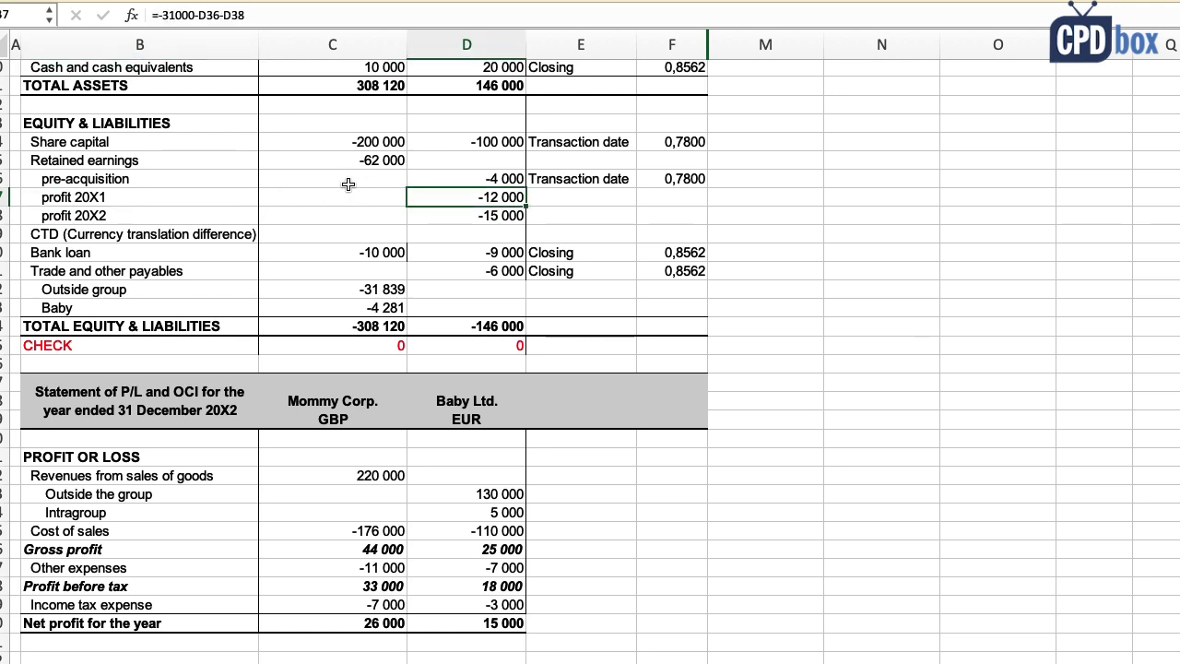
left_click_drag(163, 457, 163, 621)
left_click(470, 622)
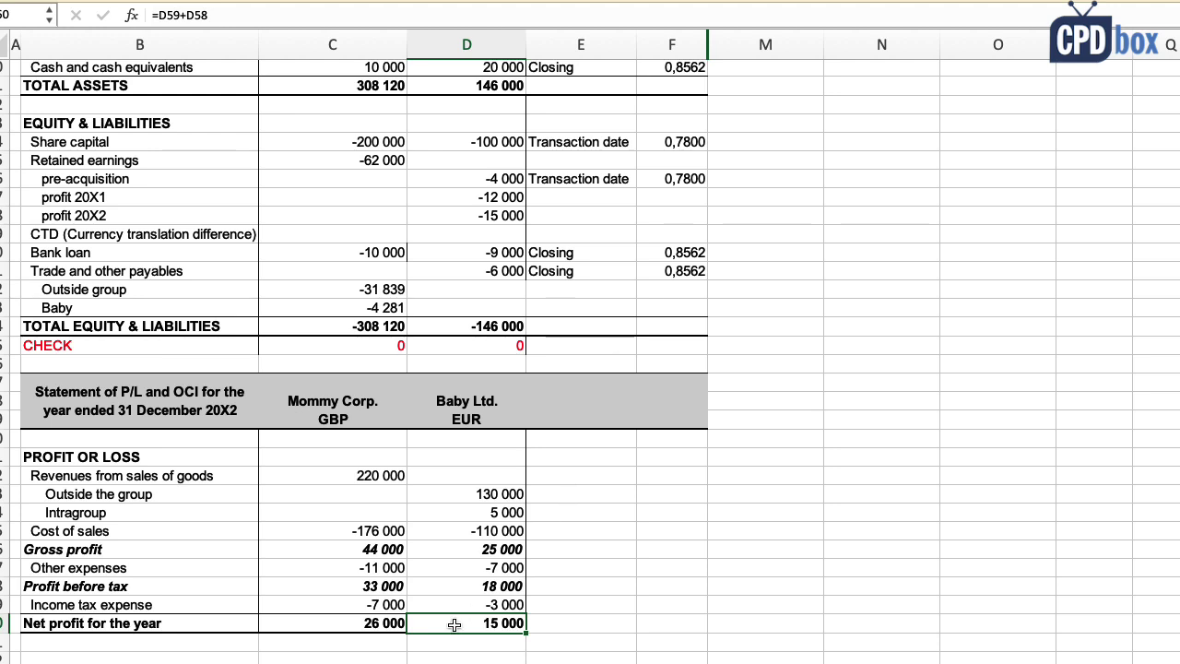
left_click(92, 195)
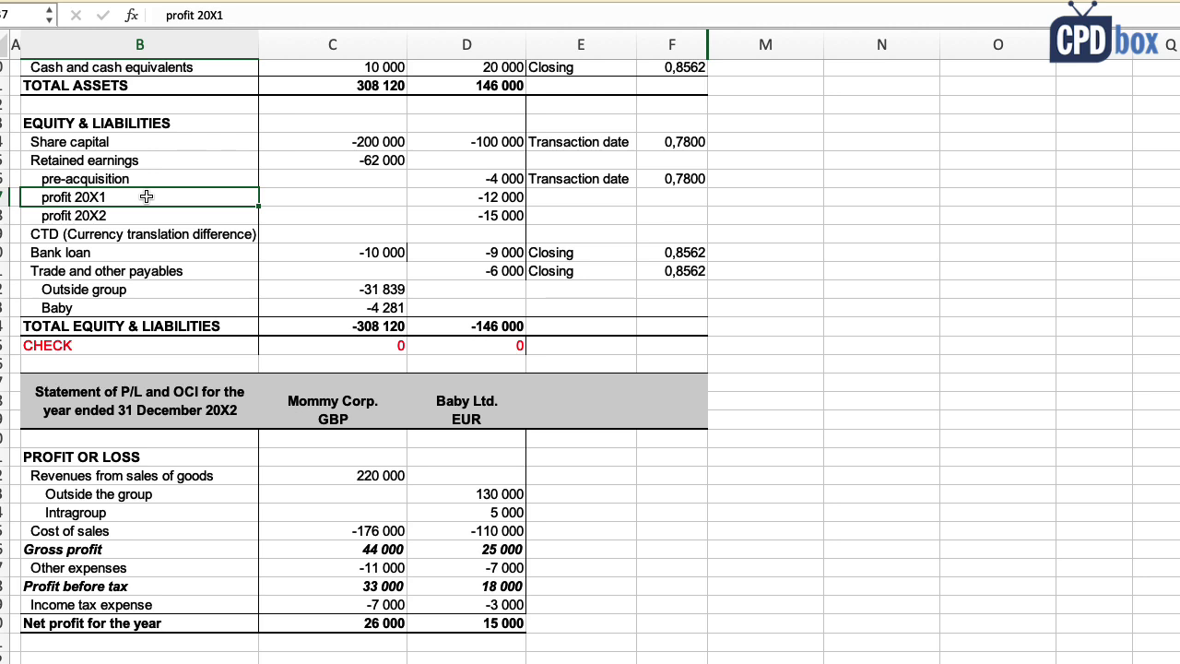
left_click(448, 199)
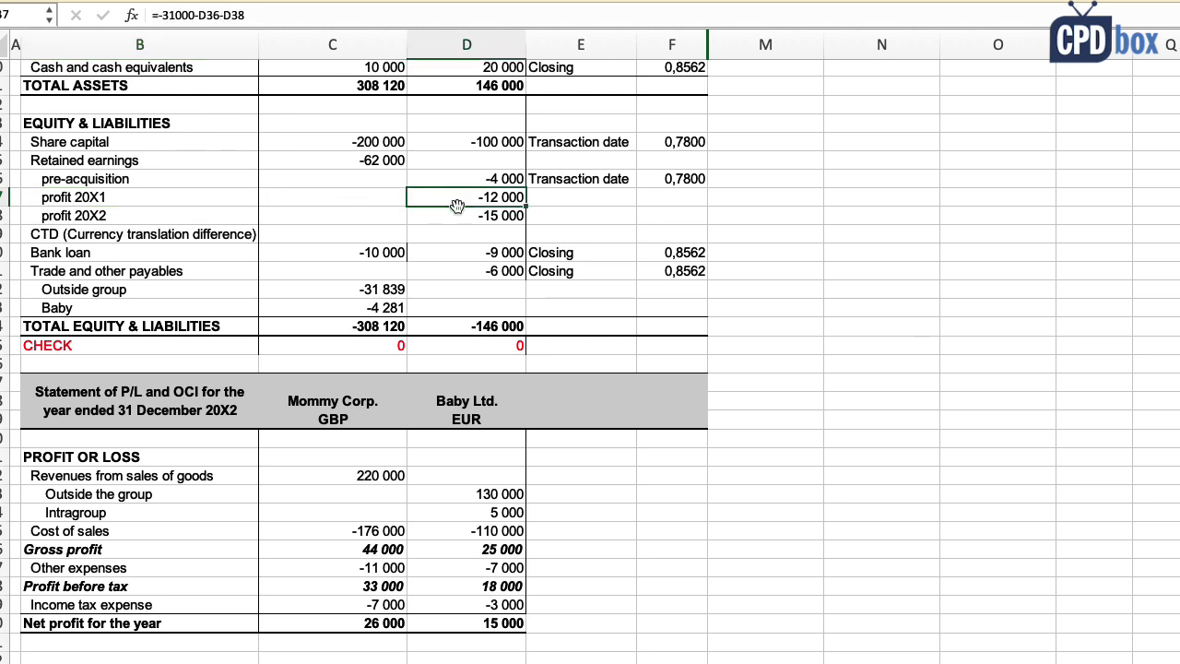
Step: Label profit 20X1 'Average 20X1' and link its rate to C16 (0,7261)
left_click(574, 203)
type("Average 20X1")
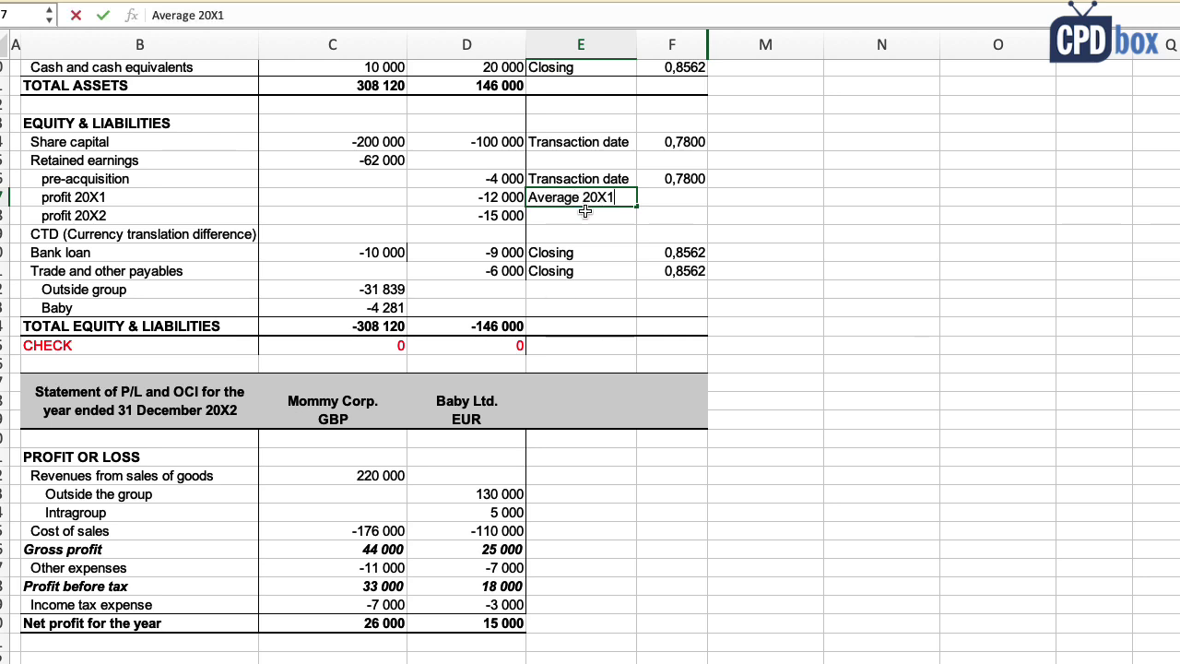
key("Tab")
type("=")
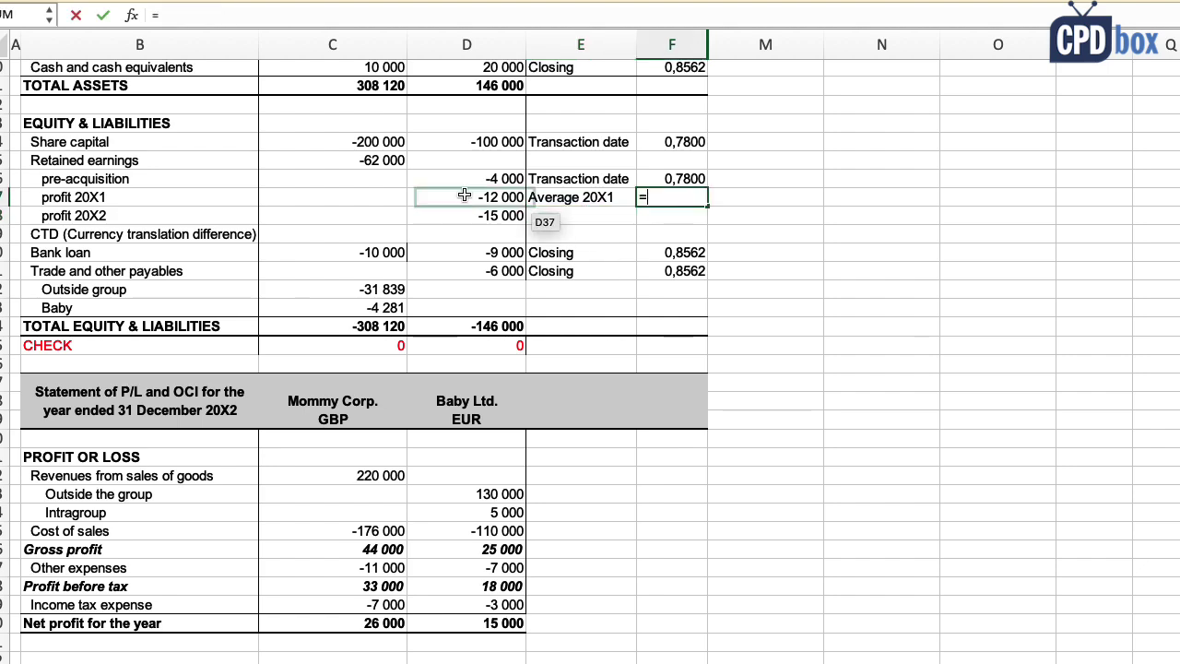
scroll(335, 246, "up", 3)
scroll(184, 153, "up", 4)
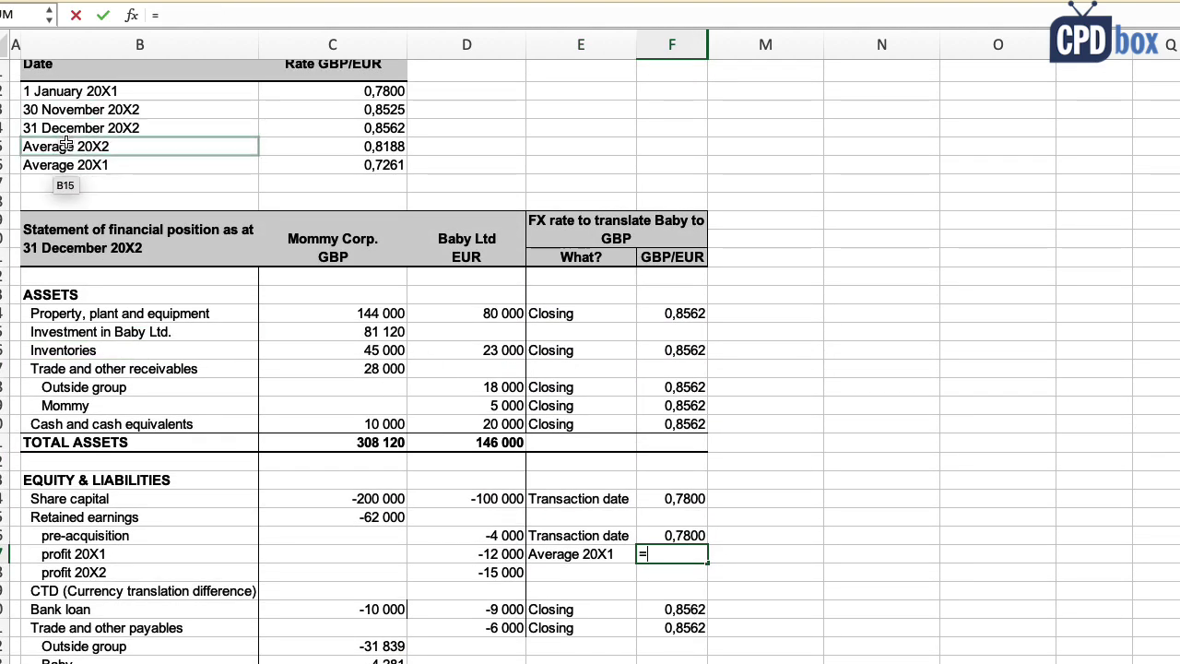
left_click(387, 164)
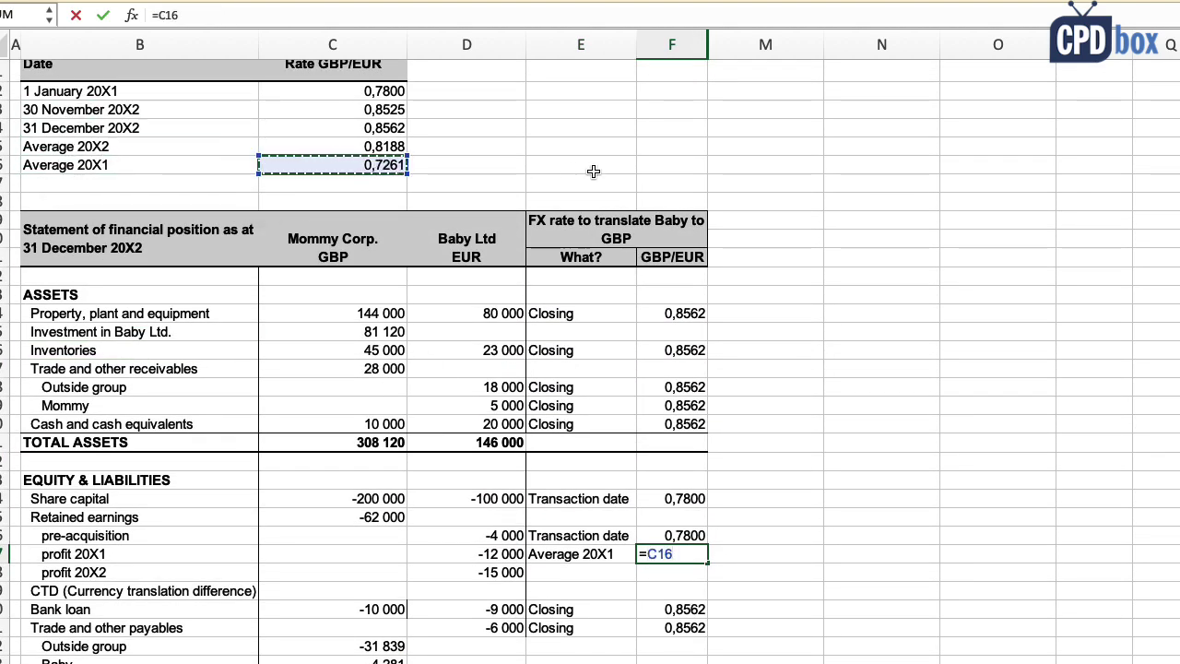
key("Return")
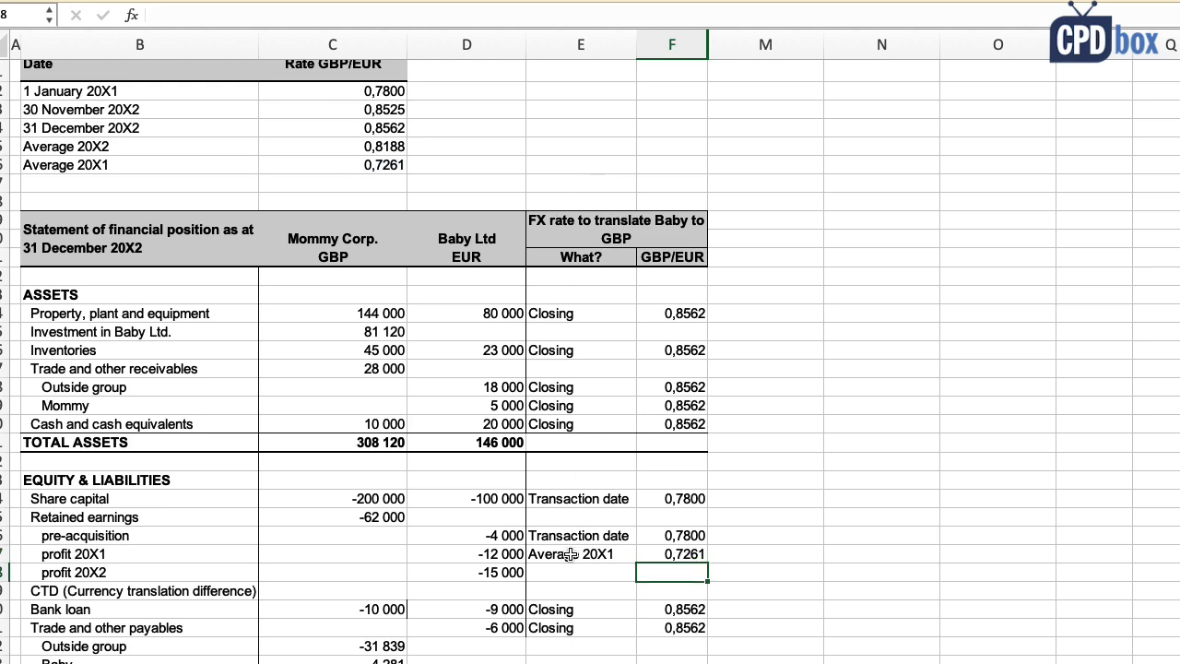
Step: Move to the empty rate-type cell for profit 20X2
left_click(570, 554)
left_click(85, 574)
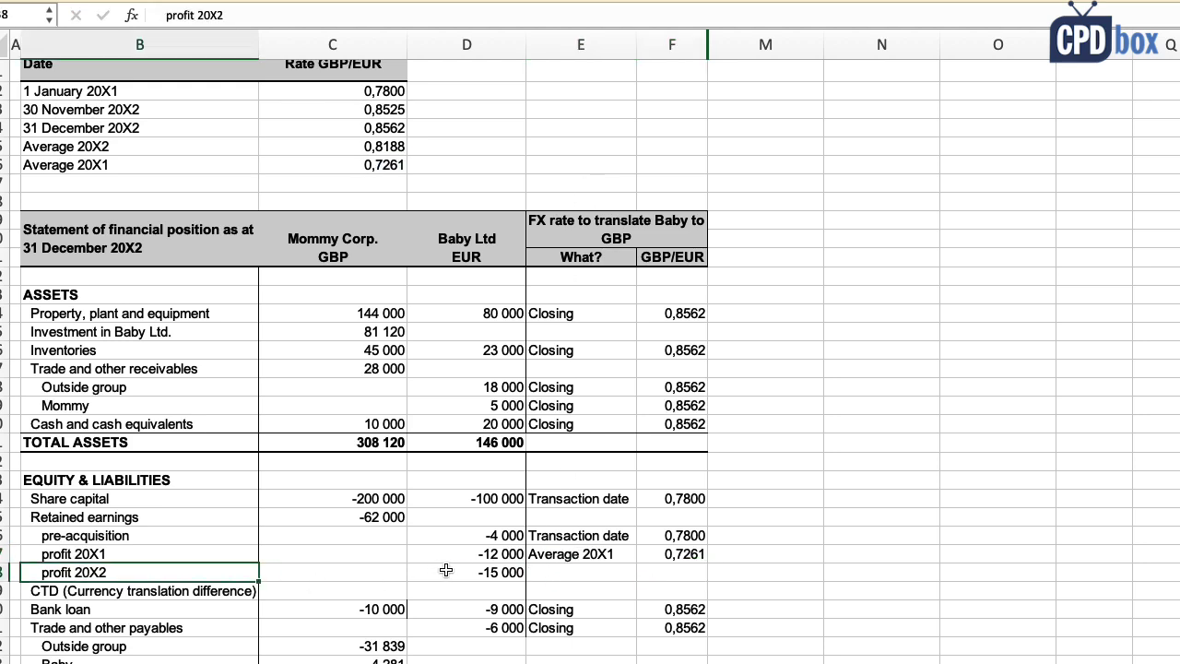
left_click(538, 571)
scroll(538, 563, "down", 5)
scroll(537, 560, "down", 3)
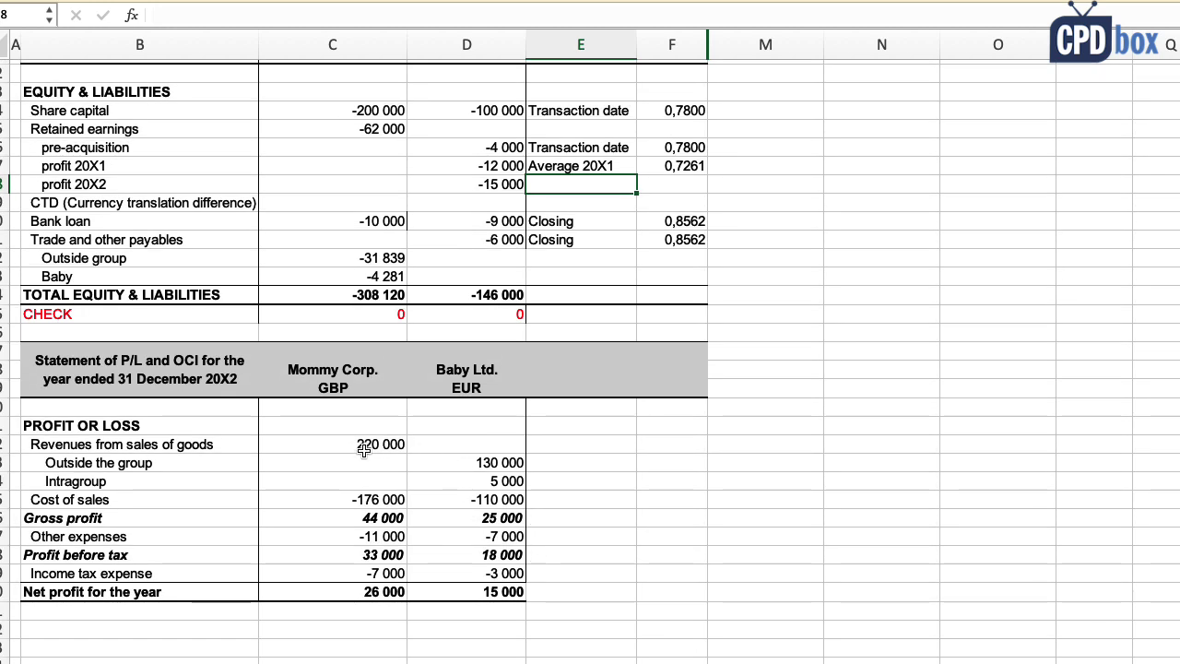
Step: Enter rate types 'Average 20X2' in E53 for outside-group revenue and 'Transaction date' in E54 for intragroup revenue
left_click(565, 462)
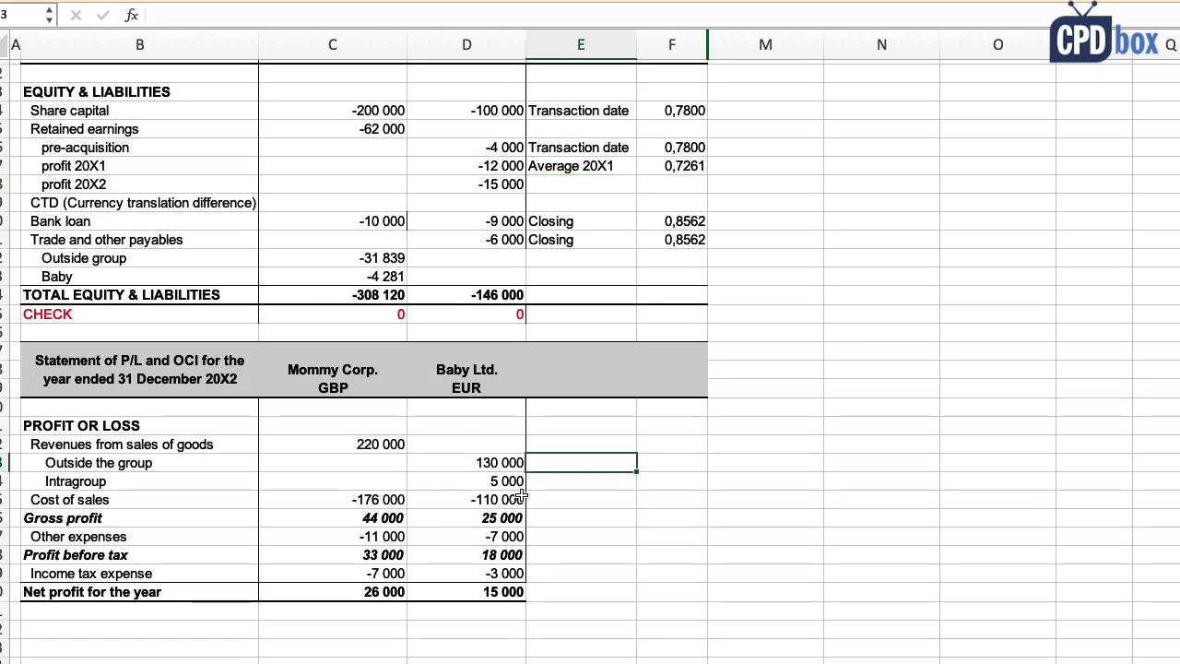
type("Average 20X")
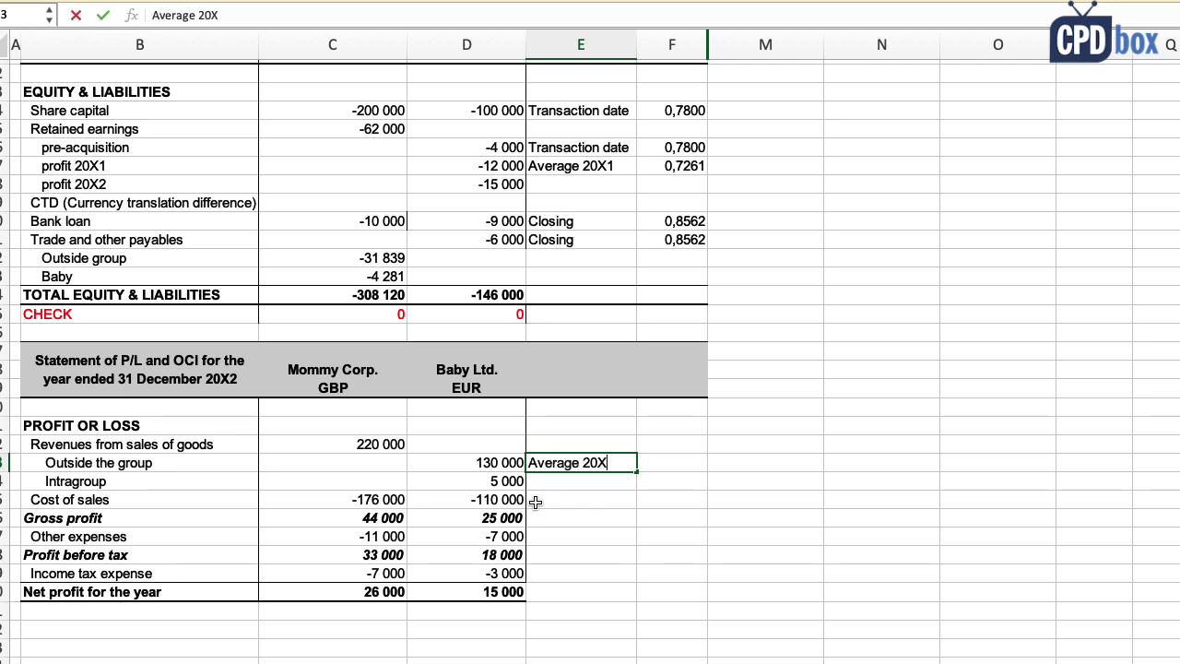
key("Return")
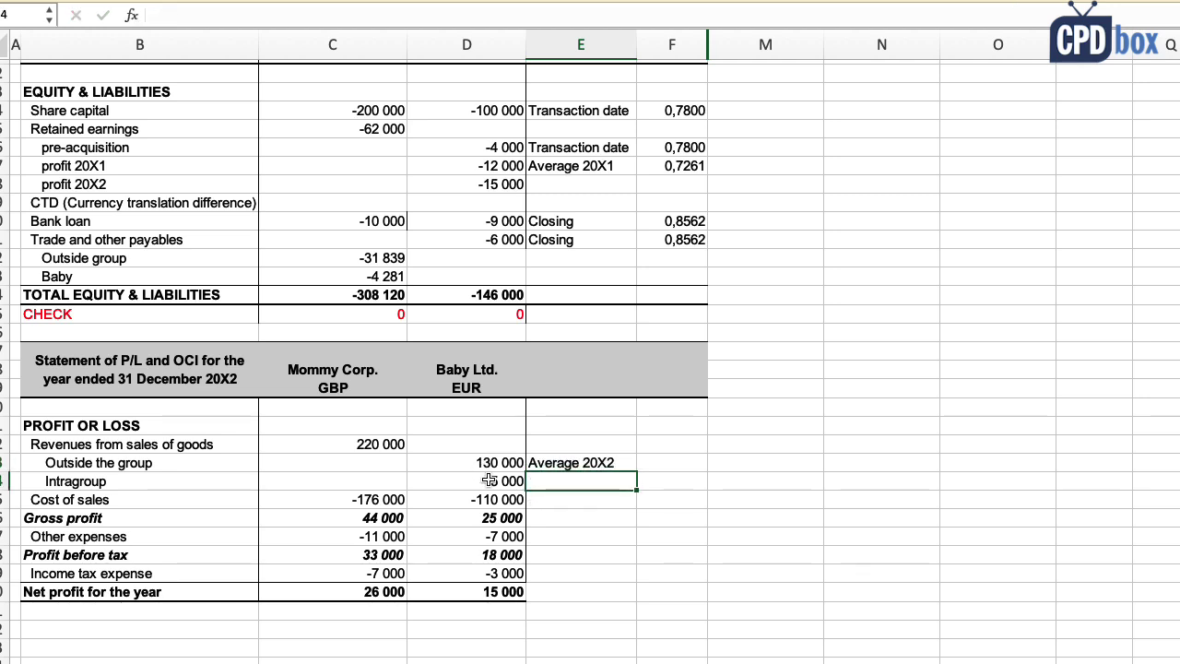
left_click(489, 481)
left_click(501, 481)
left_click(571, 481)
type("Trans")
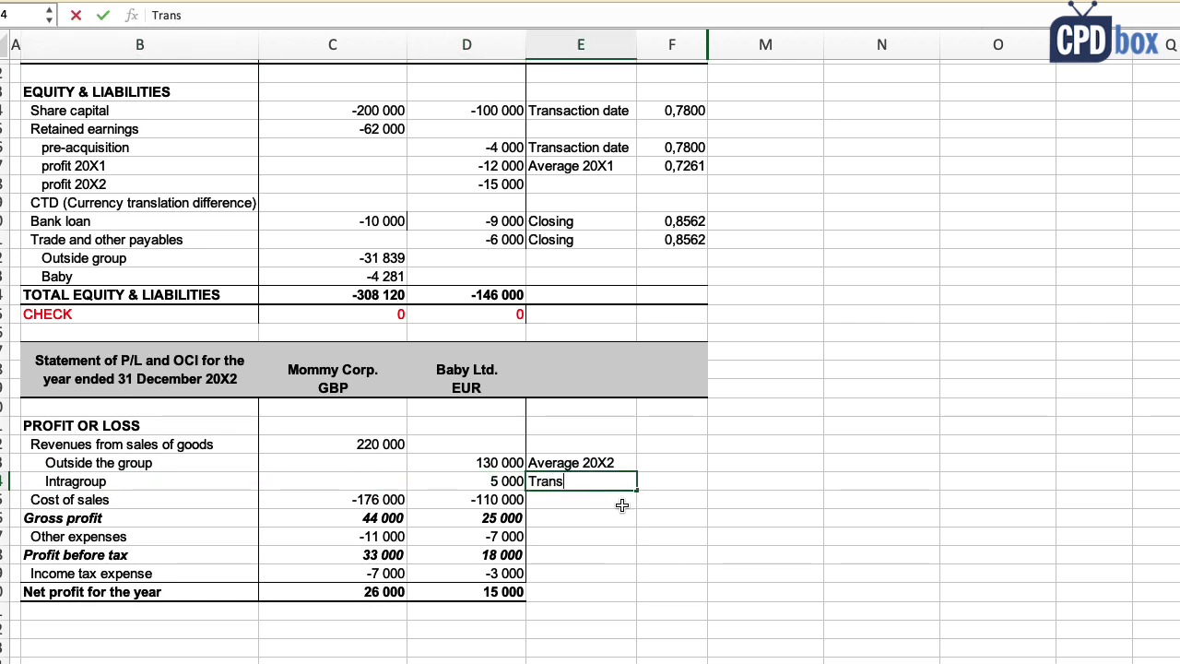
type("action date")
key("Return")
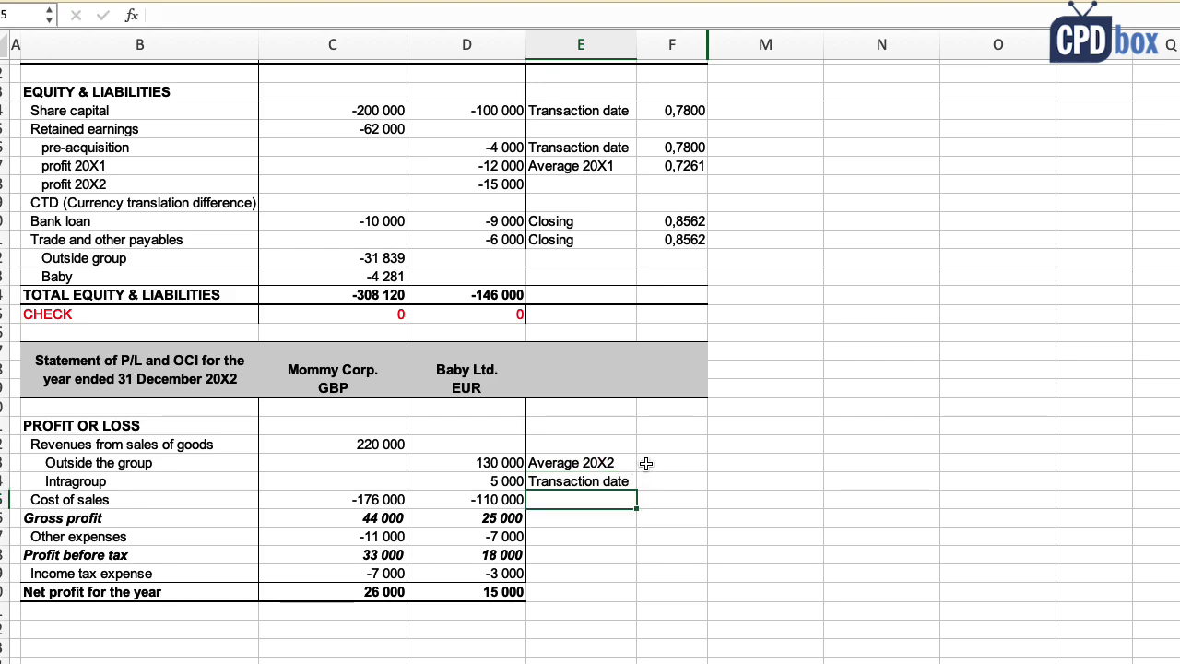
left_click(670, 480)
Step: Link the intragroup revenue rate to the 30 November 20X2 rate 0,8525
type("=")
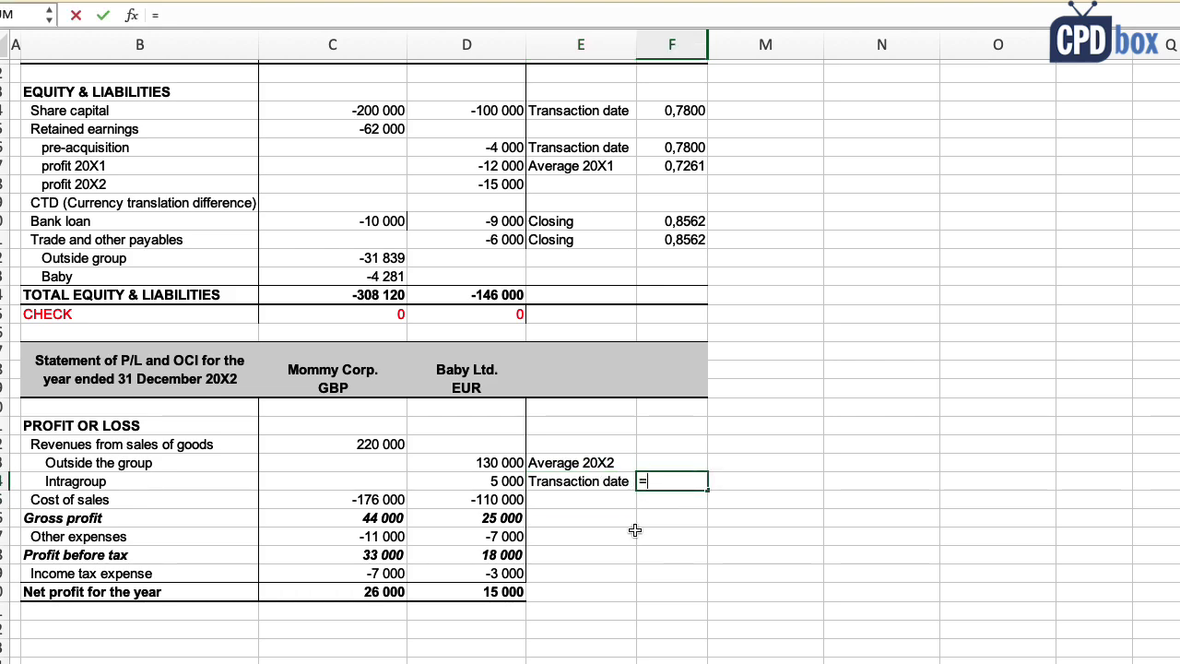
scroll(553, 498, "up", 5)
scroll(503, 472, "up", 3)
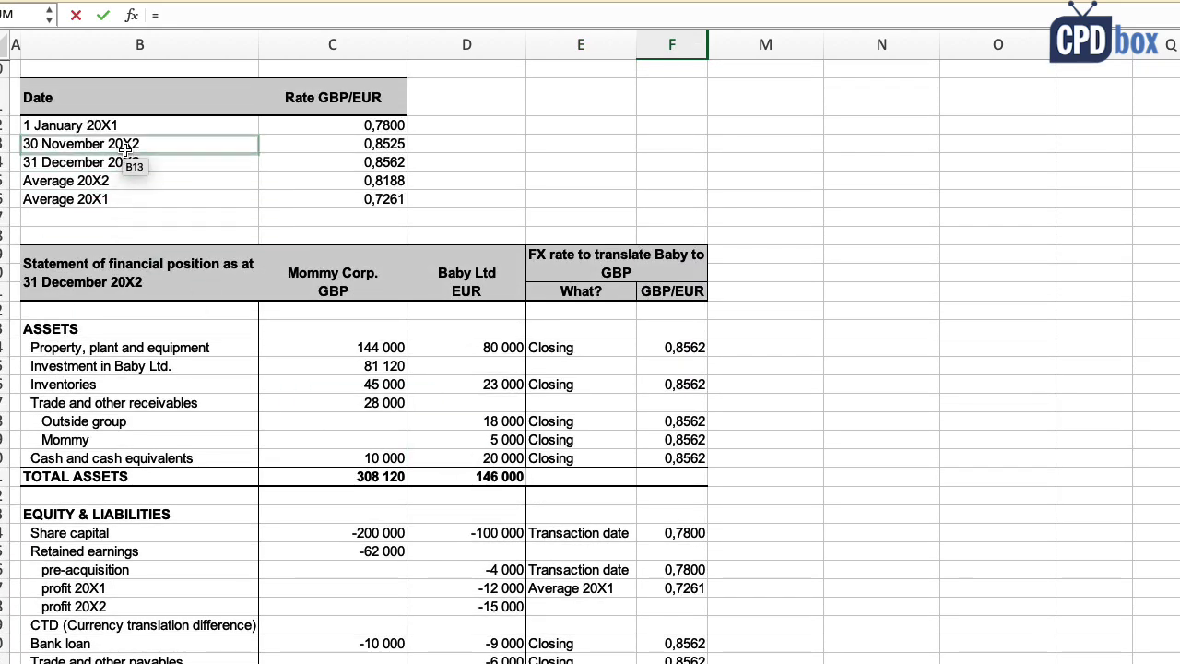
left_click(367, 144)
key("Return")
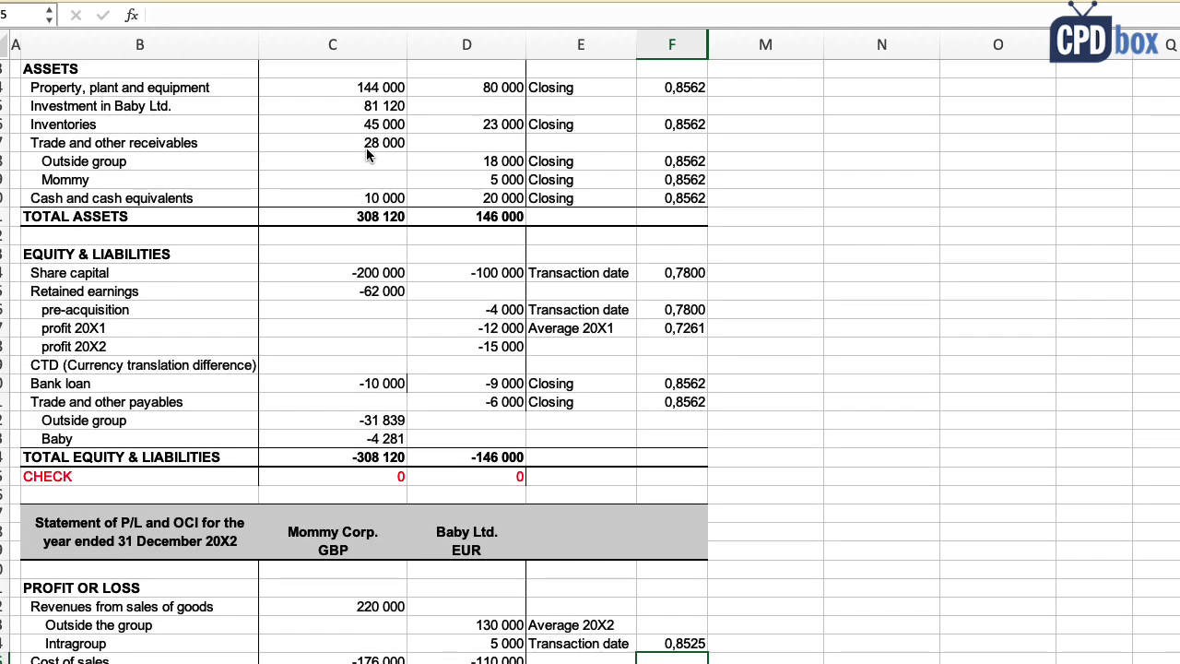
Step: Link the Average 20X2 rate cell to the 0,8188 average rate
left_click(586, 625)
left_click(679, 626)
type("=")
scroll(185, 314, "up", 5)
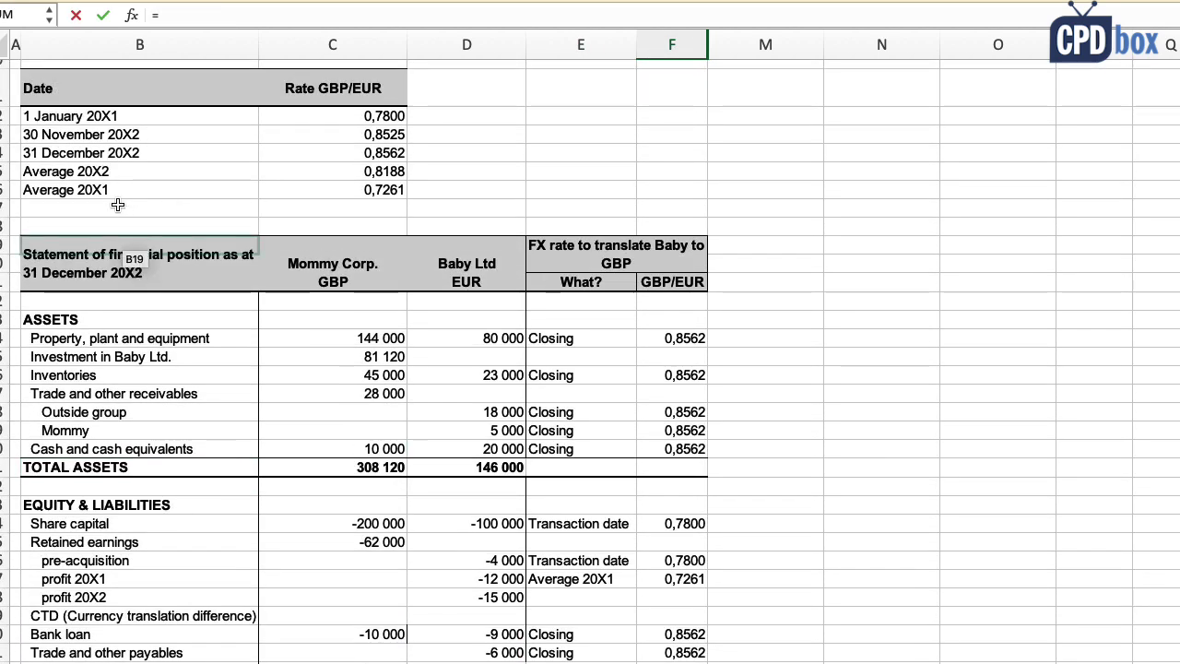
left_click(338, 175)
key("Return")
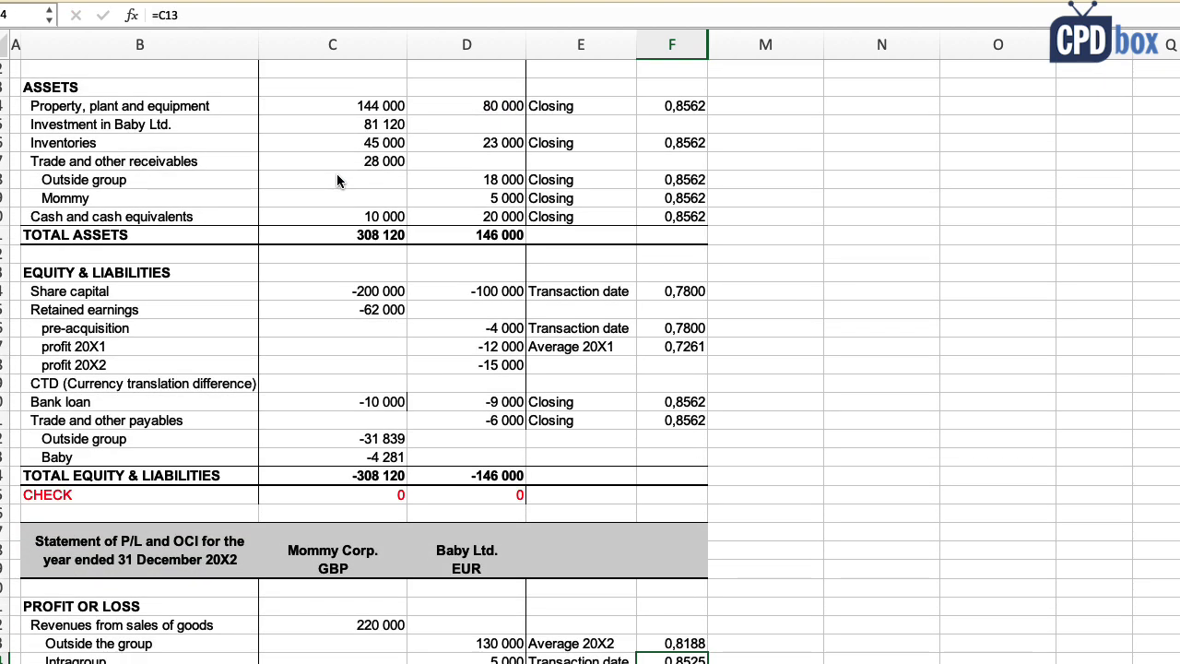
Step: Make the Average 20X2 rate reference absolute as =$C$15
scroll(570, 427, "down", 2)
left_click(667, 557)
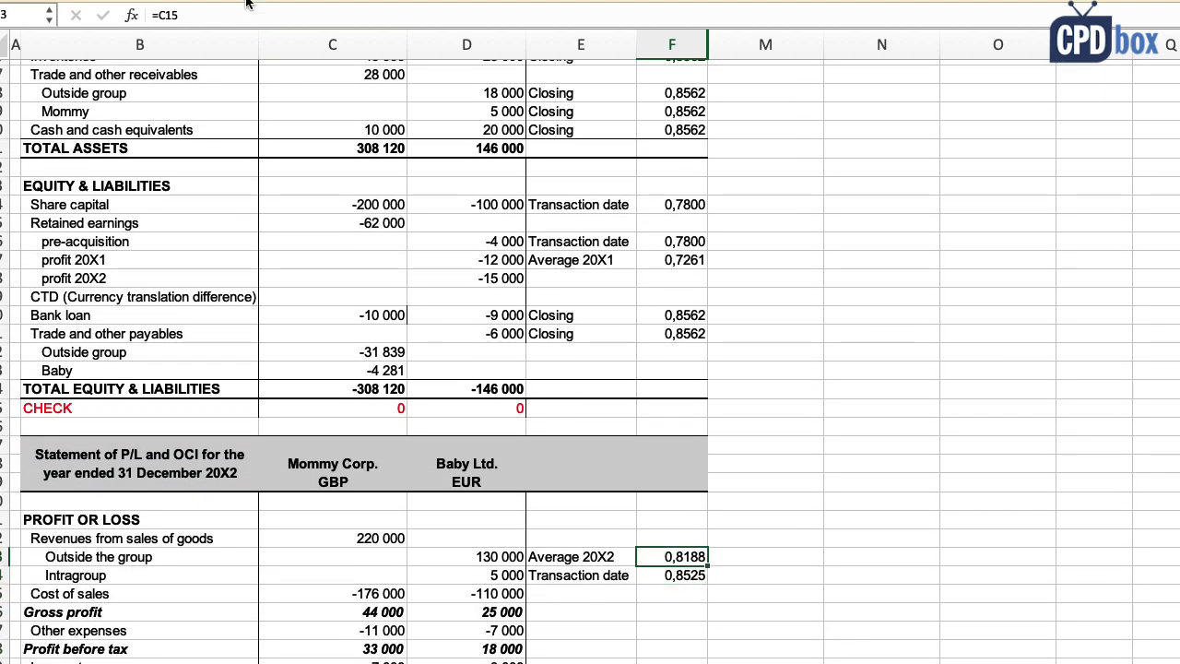
left_click(158, 14)
type("$")
left_click(171, 15)
type("$")
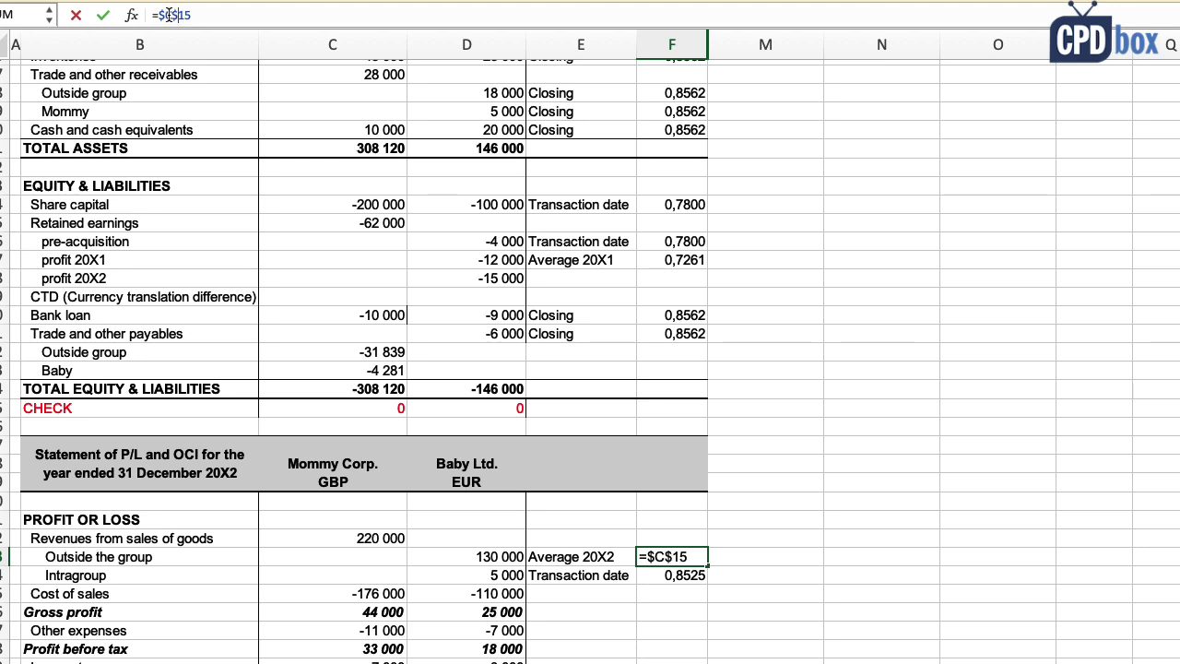
key("Return")
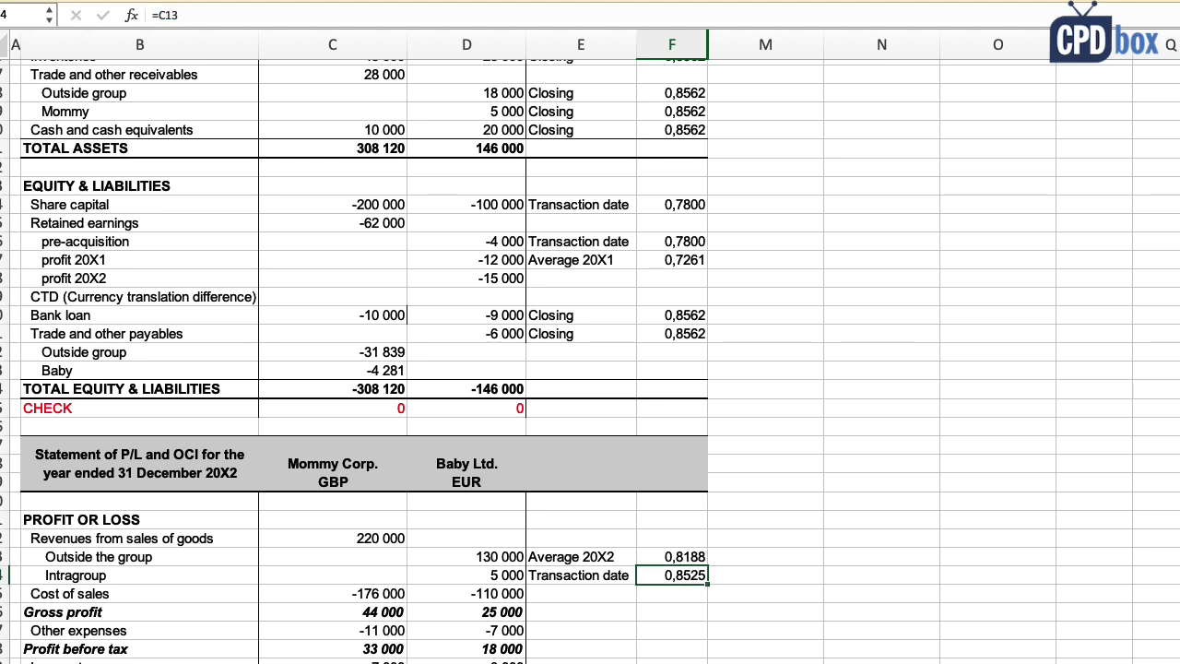
Step: Check the rate formulas and copy the Average 20X2 type-and-rate pair
left_click(659, 575)
scroll(662, 553, "down", 1)
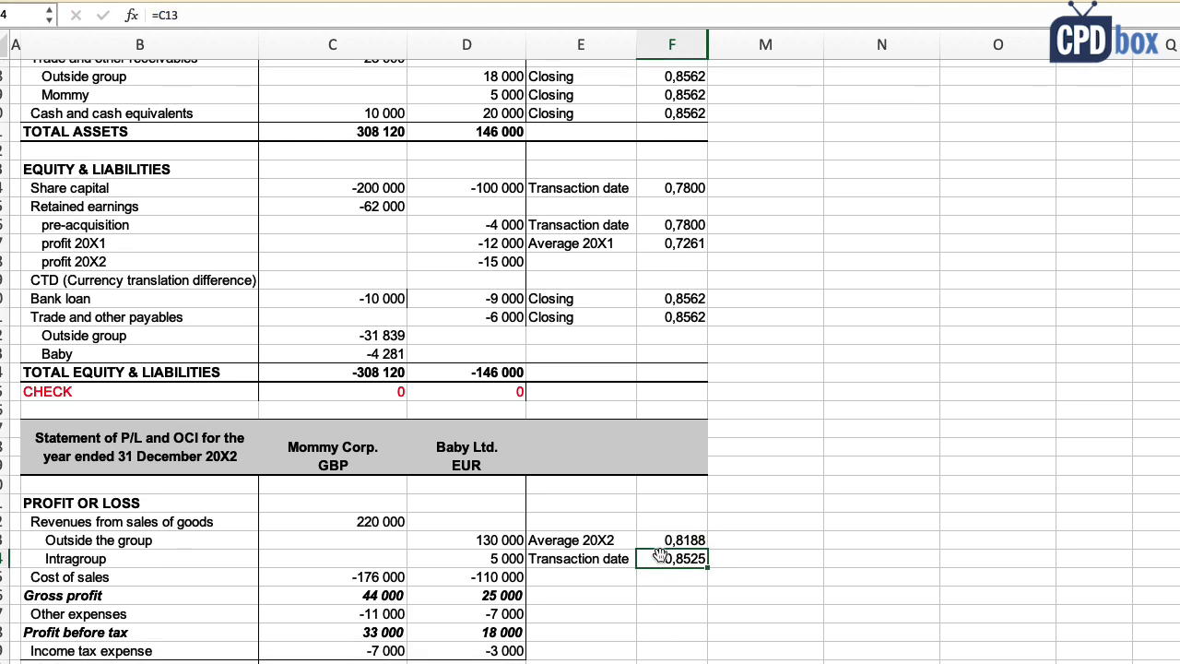
left_click(668, 519)
left_click(680, 539)
left_click(221, 538)
left_click(569, 540)
scroll(569, 540, "down", 2)
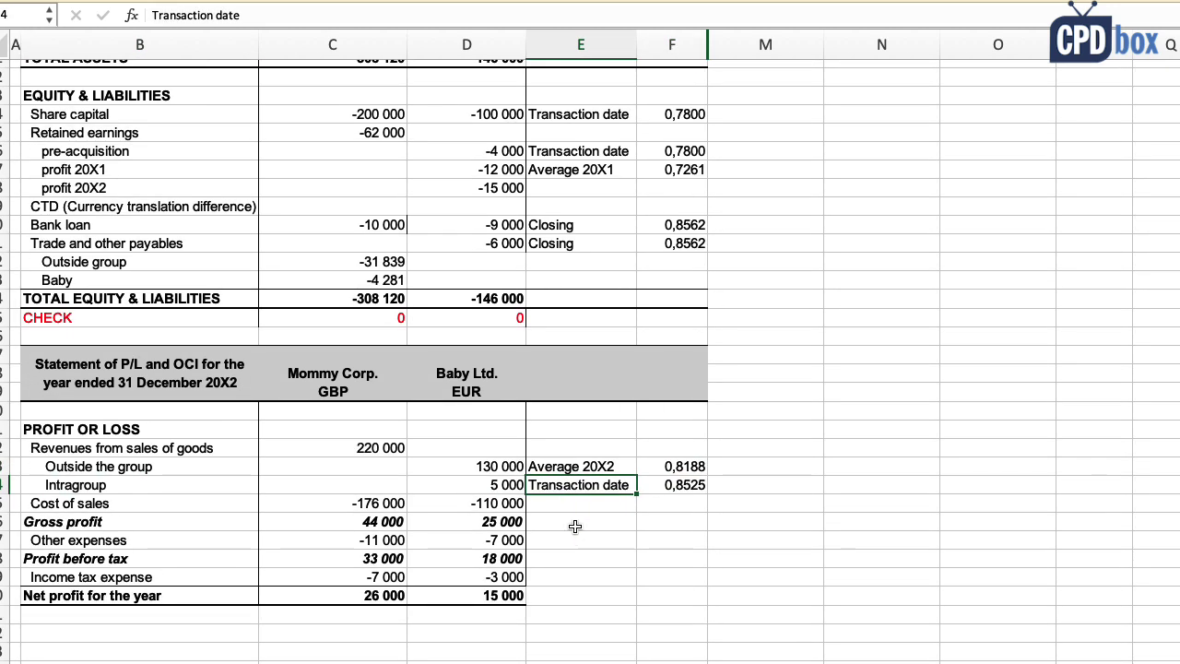
left_click_drag(591, 471, 673, 468)
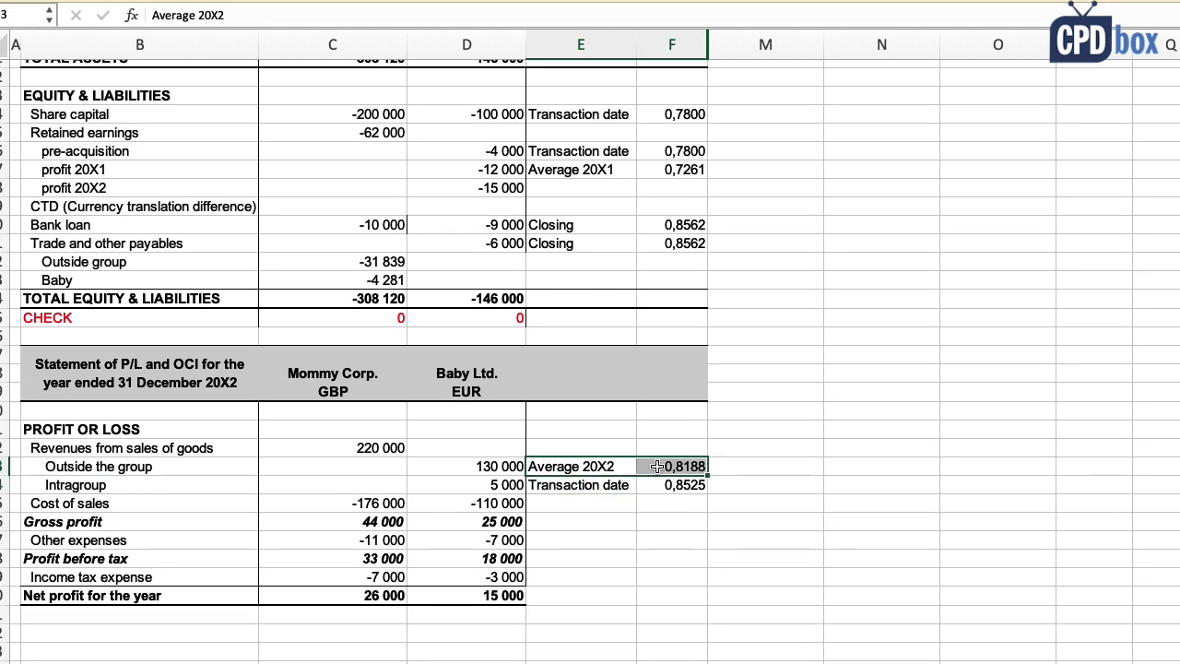
key("super+c")
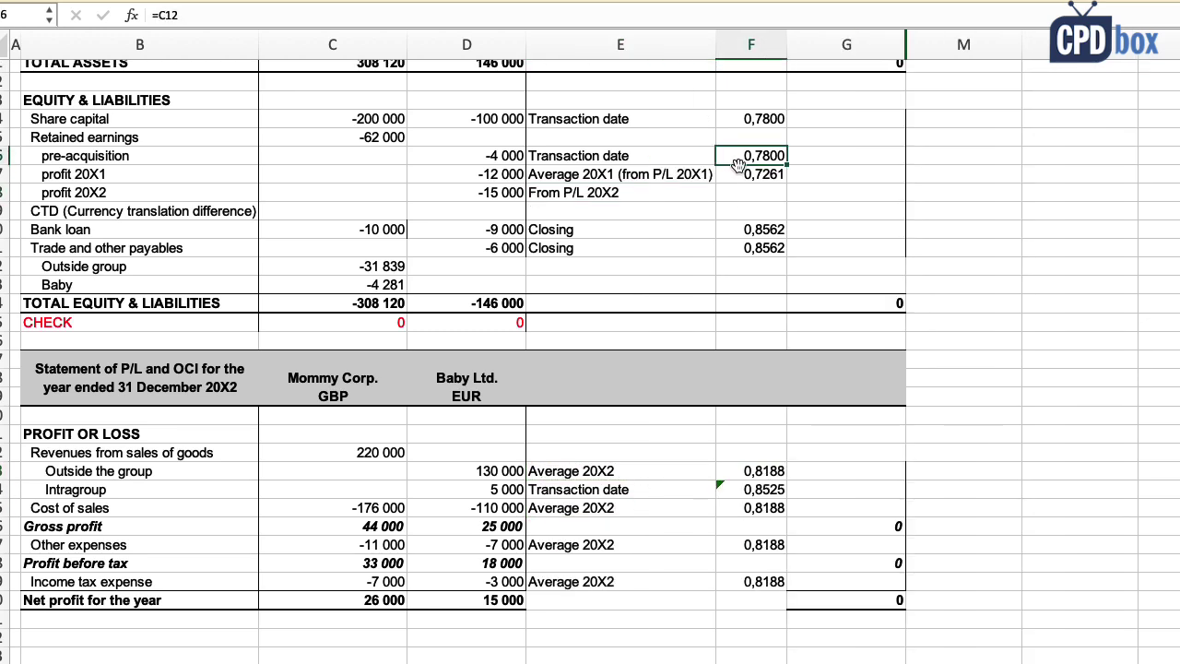
Step: Translate property, plant and equipment to GBP as 80 000 × 0,8562 (=D24*F24)
scroll(743, 164, "up", 4)
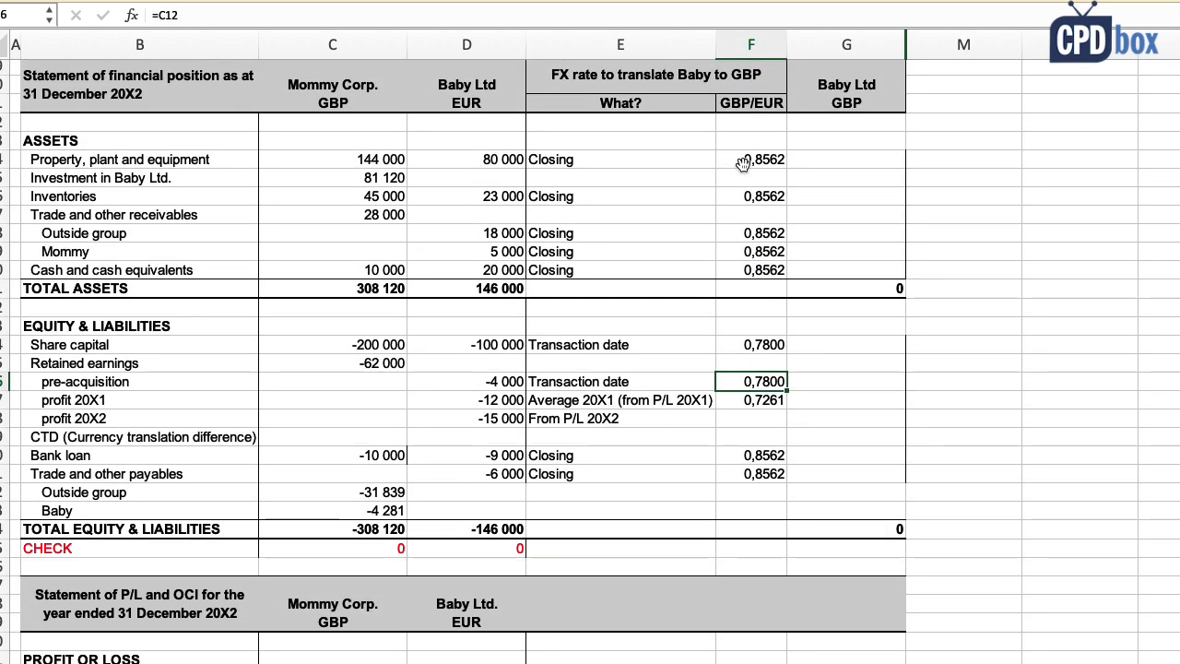
left_click(857, 160)
type("=")
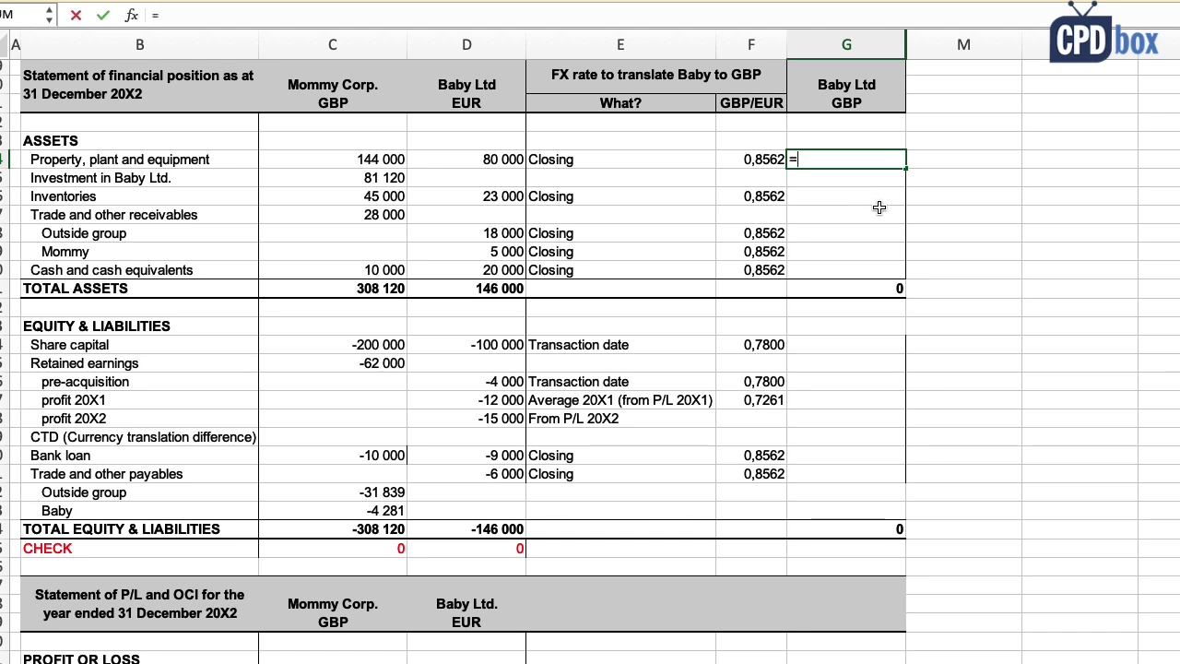
left_click(496, 159)
type("*")
left_click(770, 159)
key("Return")
Step: Copy the translation formula to the balance sheet, revenue, cost, other expenses and income tax rows
key("super+c")
key("super+v")
left_click_drag(813, 455, 823, 490)
scroll(813, 465, "down", 5)
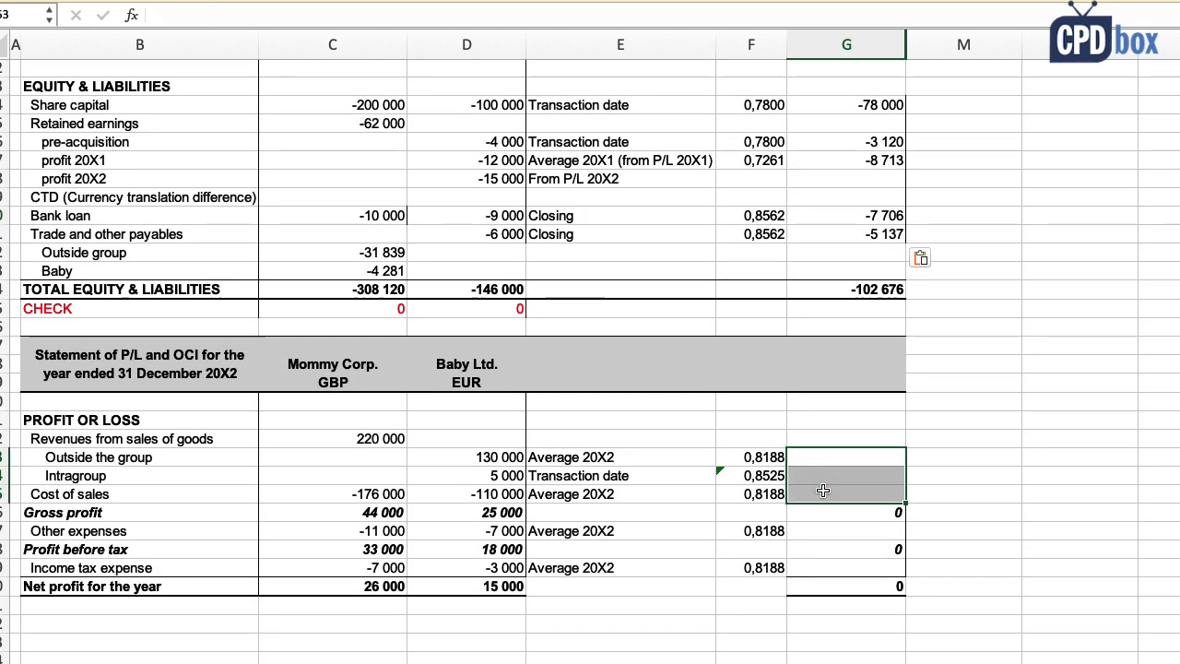
key("super+v")
left_click(820, 531)
key("super+v")
left_click(816, 564)
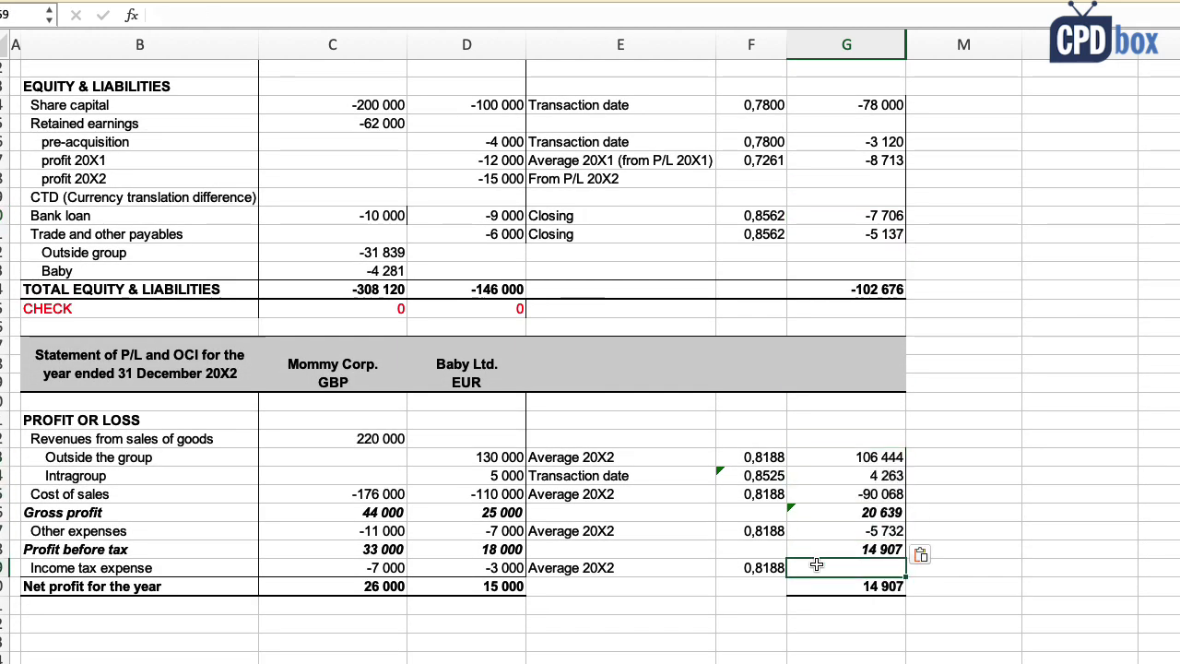
key("super+v")
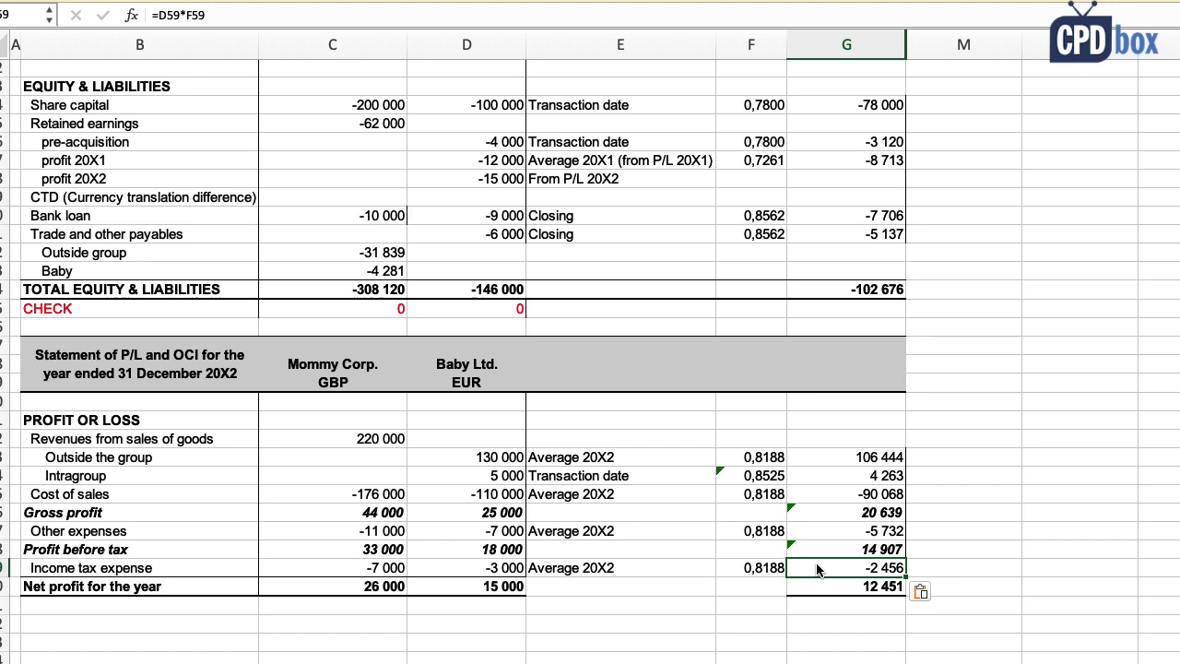
left_click(859, 595)
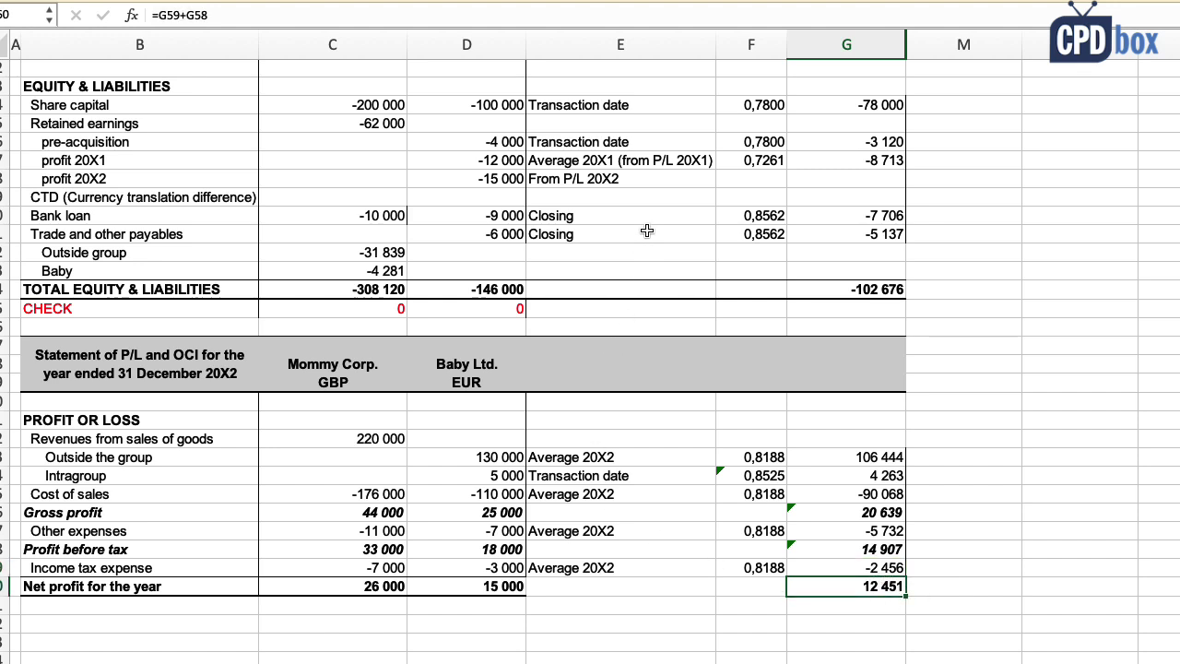
Step: Set GBP profit 20X2 to minus the 12 451 net profit (=-G60)
left_click(793, 178)
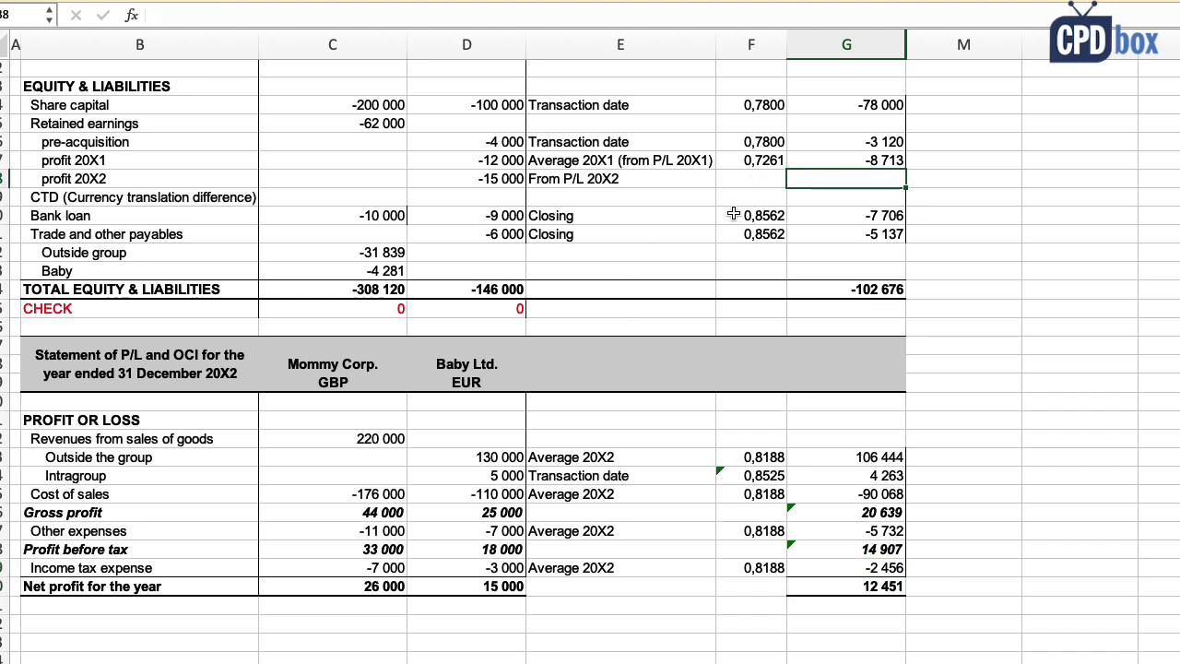
type("=-")
left_click(872, 586)
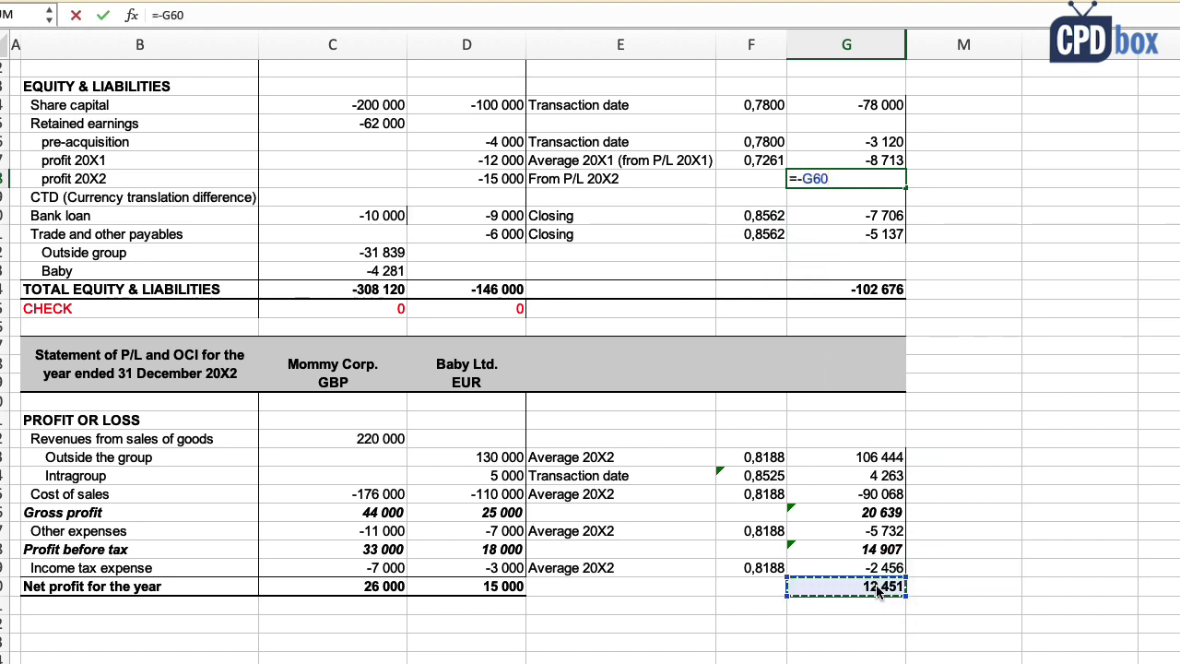
key("Return")
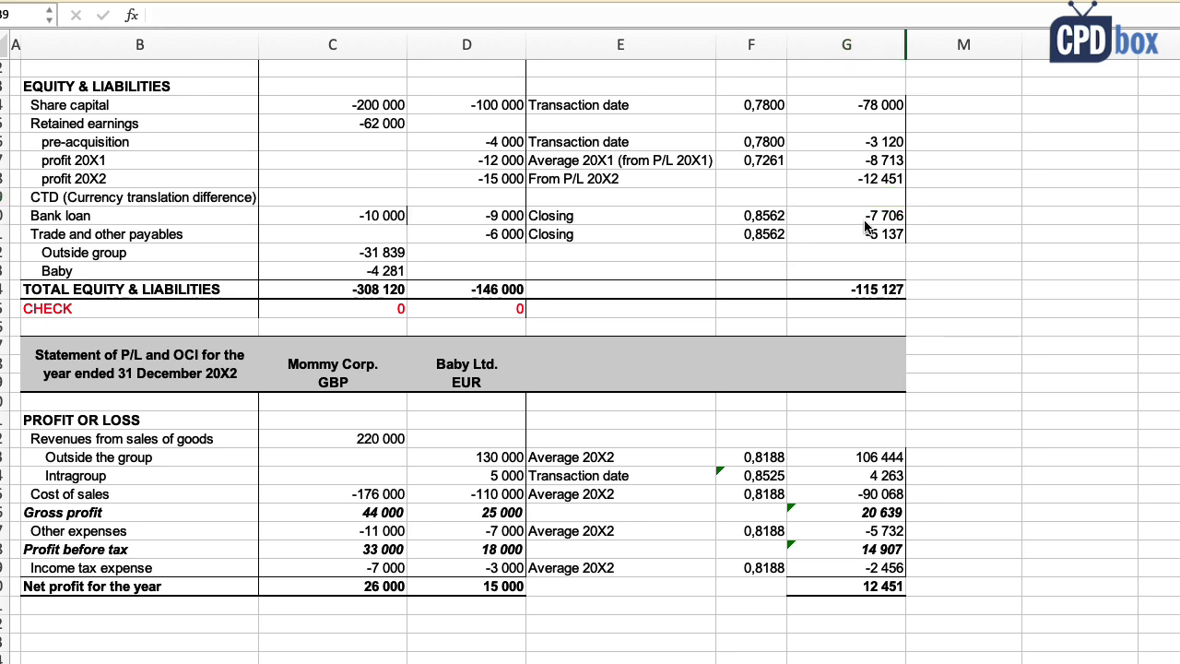
Step: Inspect the GBP TOTAL ASSETS and TOTAL EQUITY & LIABILITIES sum ranges
left_click(835, 197)
scroll(832, 190, "up", 4)
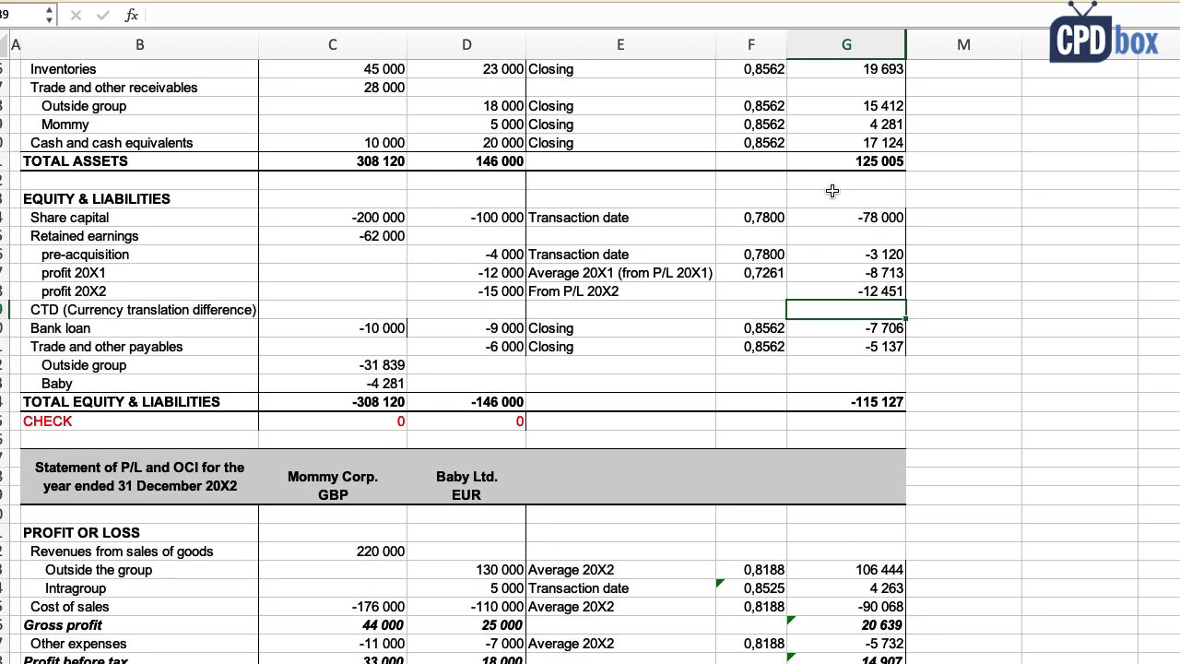
scroll(832, 190, "up", 3)
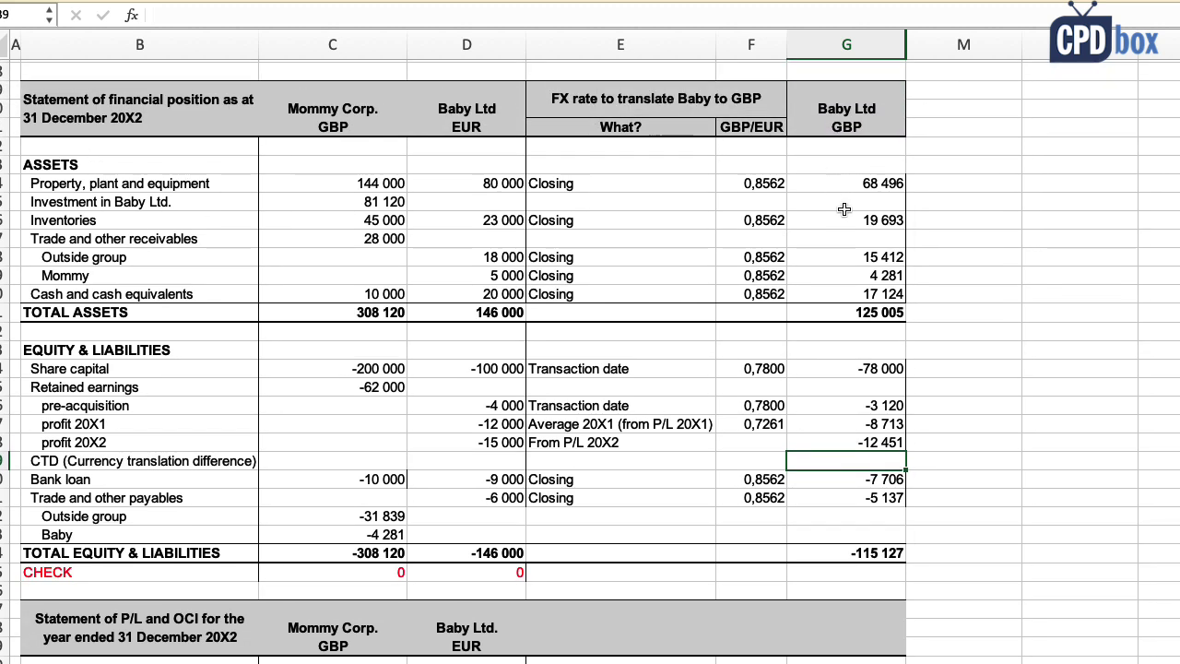
left_click(841, 316)
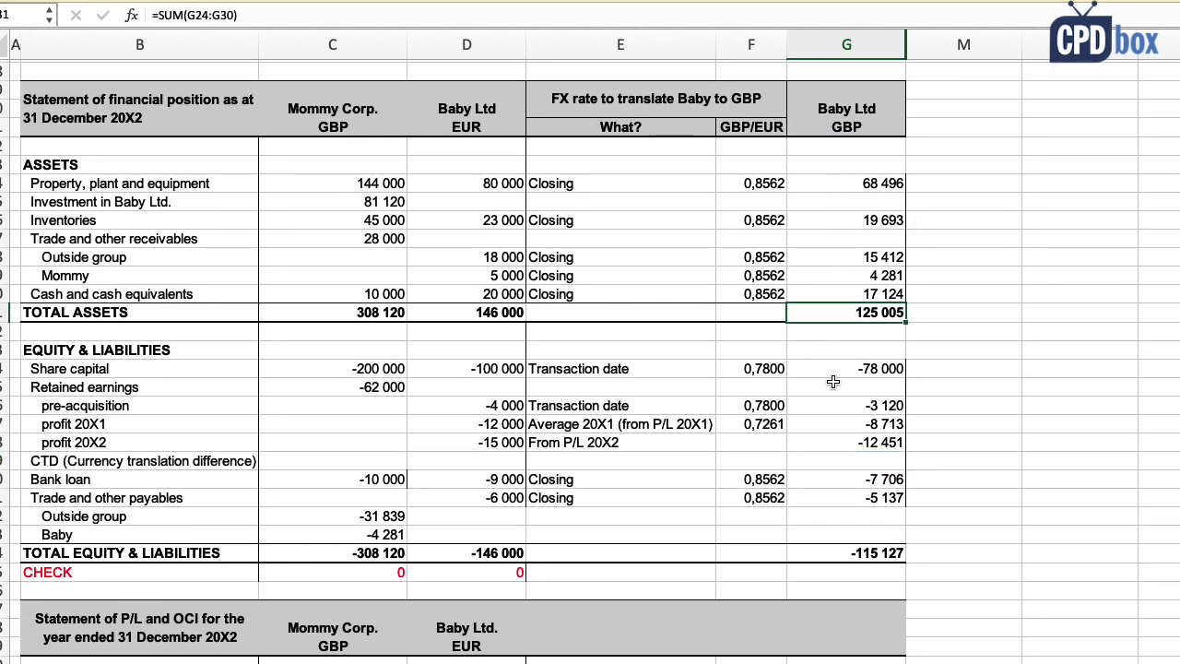
left_click(823, 553)
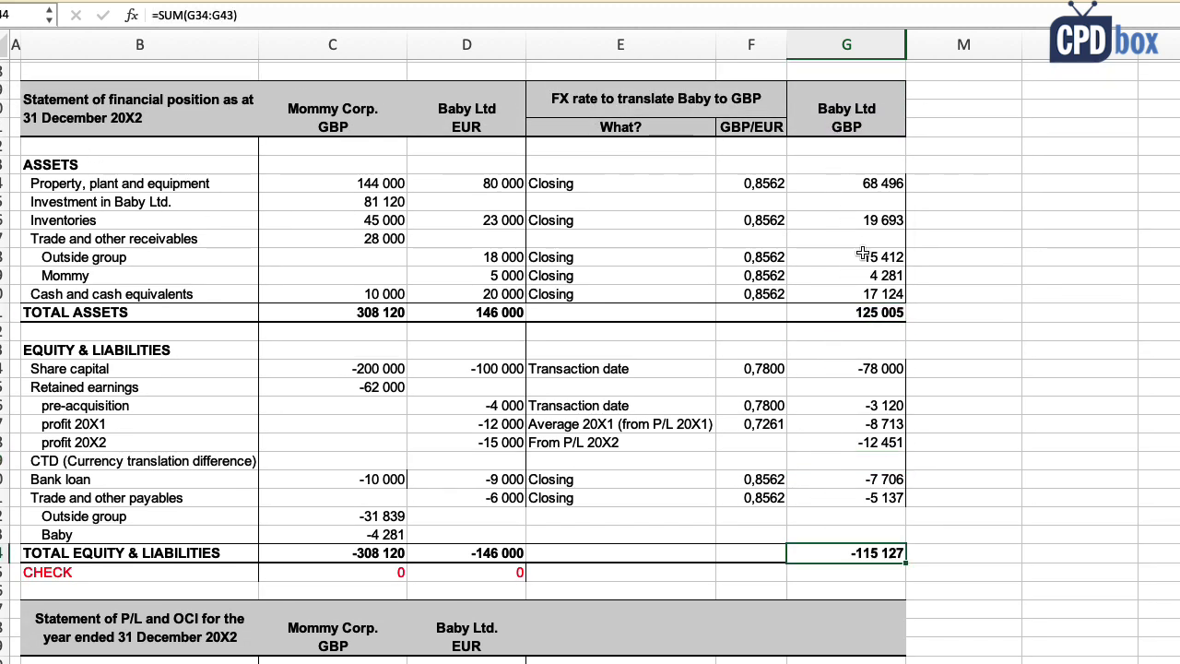
left_click(854, 130)
left_click(837, 551)
left_click(853, 311)
Step: Copy the EUR CHECK formula into the GBP column, showing 9 879
left_click(509, 573)
key("ctrl+c")
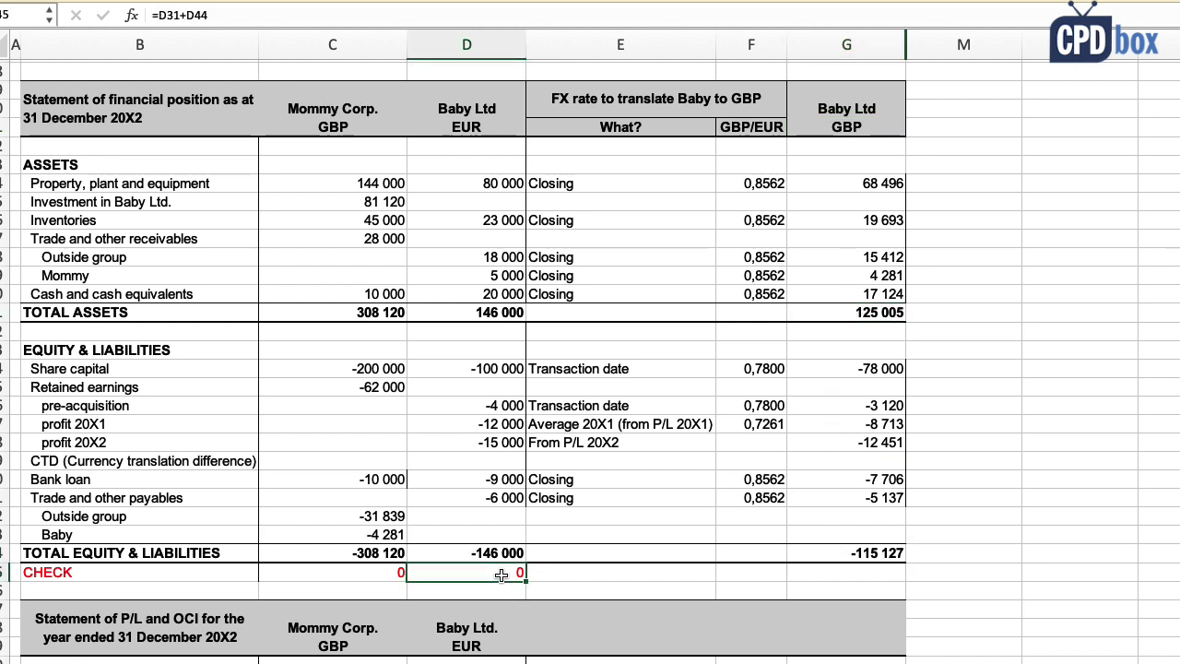
left_click(823, 574)
key("ctrl+v")
scroll(674, 437, "up", 3)
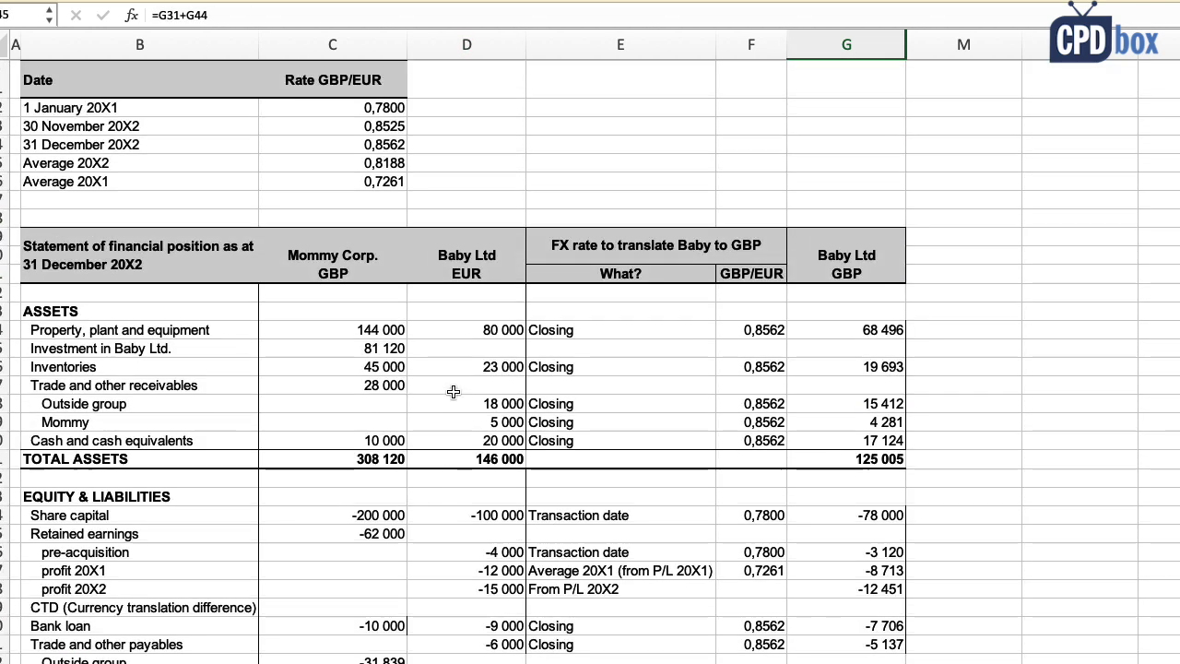
left_click_drag(369, 107, 372, 180)
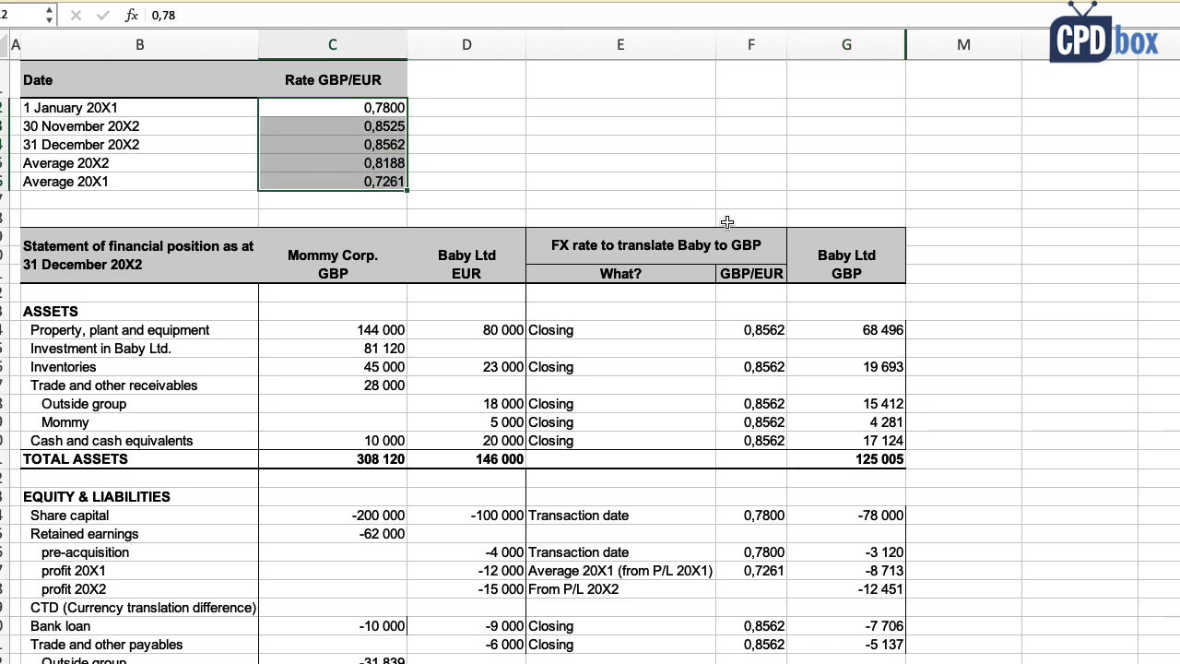
scroll(729, 225, "down", 5)
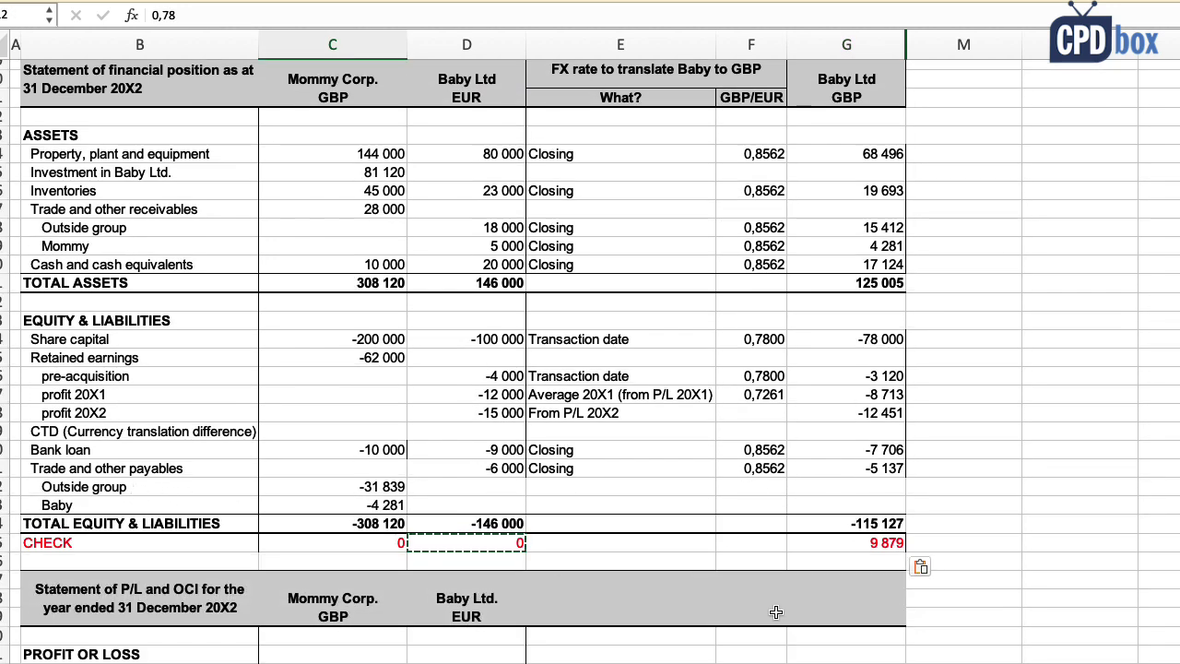
Step: Start the CTD formula as =G31+SUM(G34:G38)+ in the GBP column
left_click(176, 430)
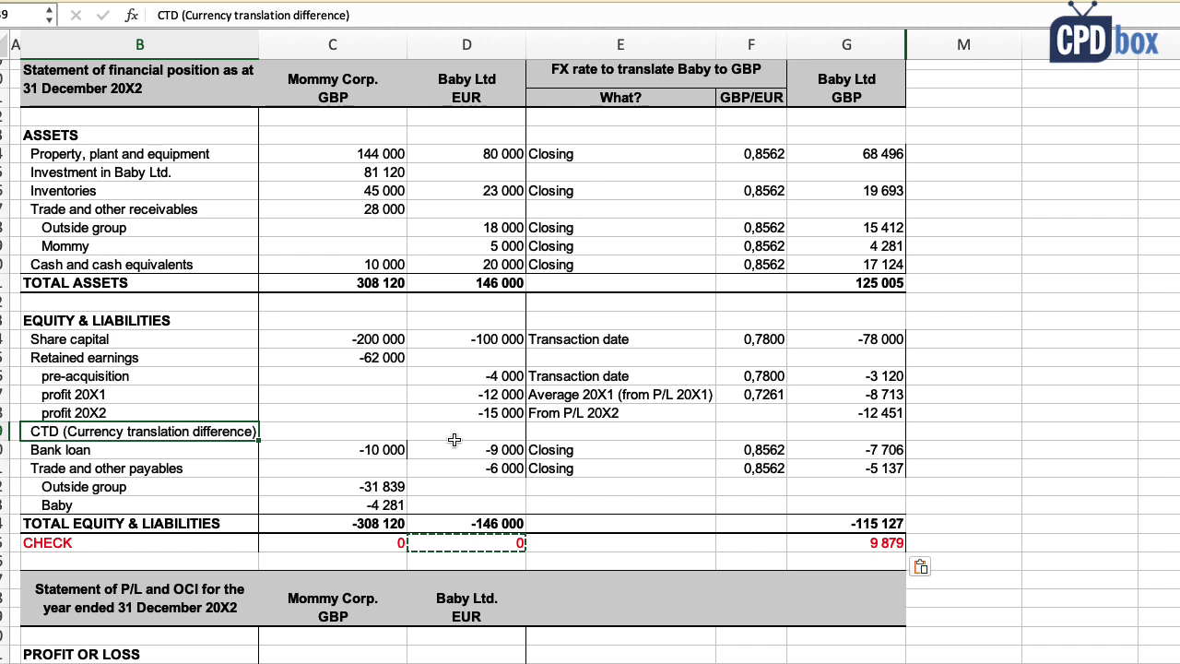
left_click(817, 432)
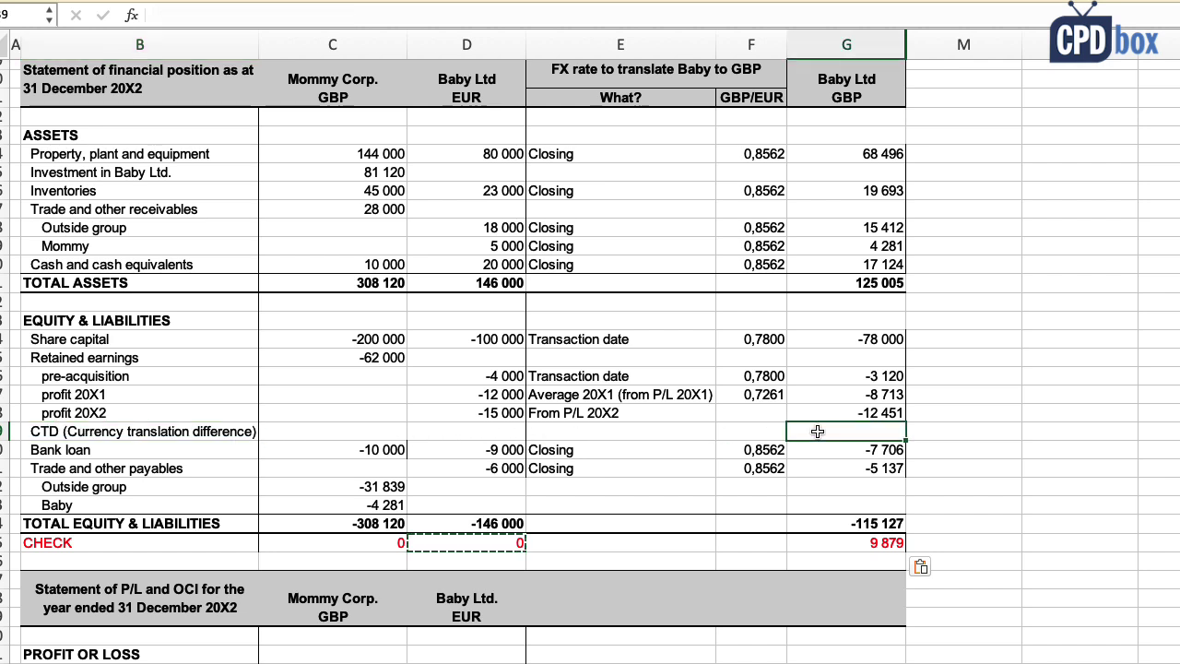
type("=")
left_click(865, 283)
type("+sum(")
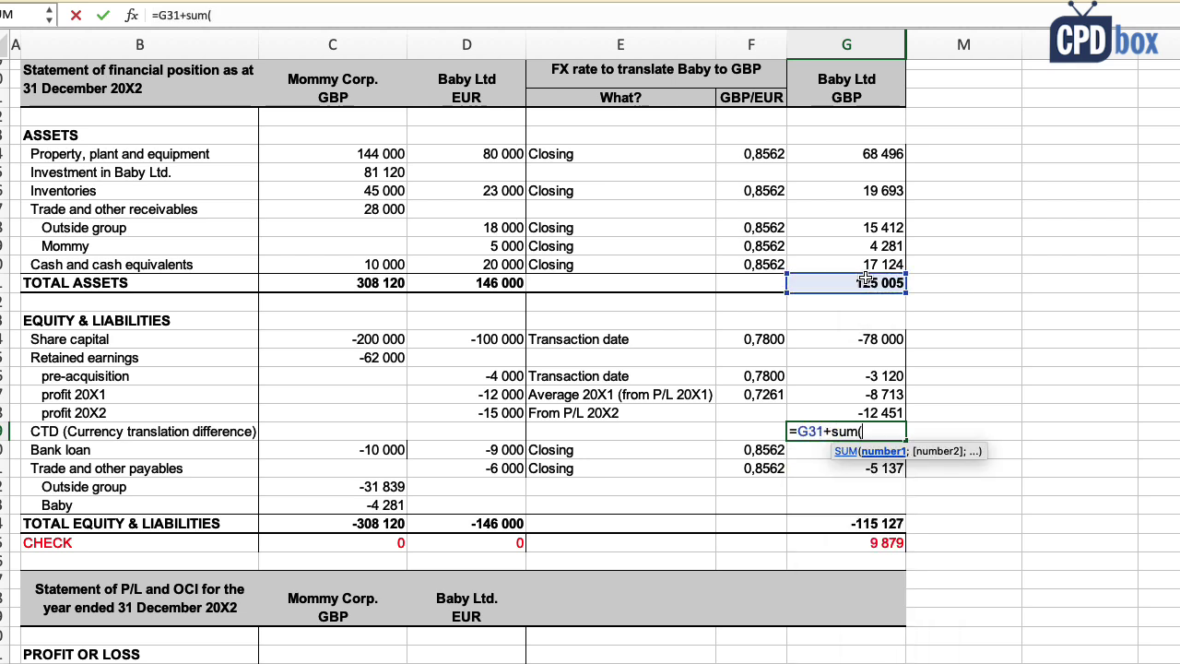
left_click_drag(868, 339, 873, 406)
type(")+sum")
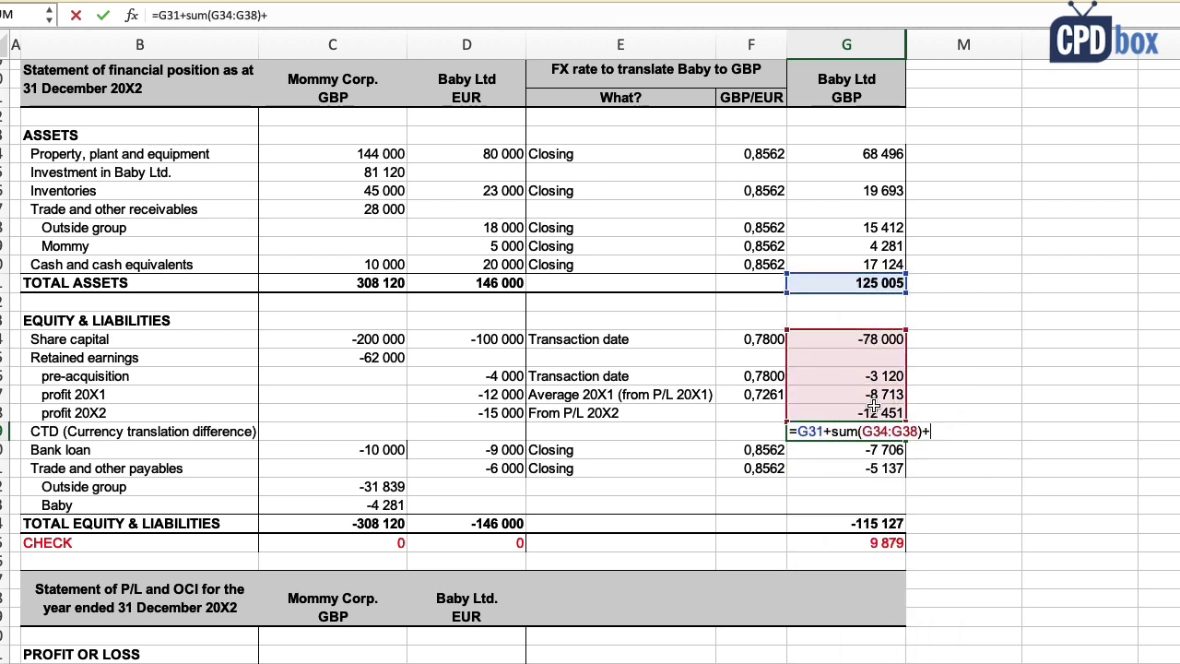